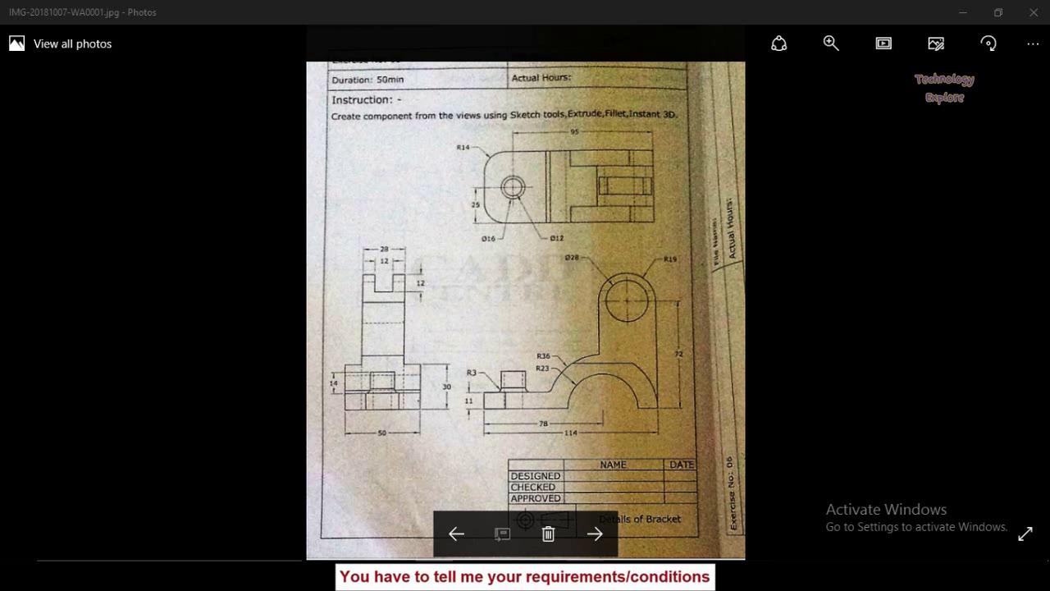
Switch to SOLIDWORKS, create a new part and open a sketch on its Front Plane
mouse_move(544, 476)
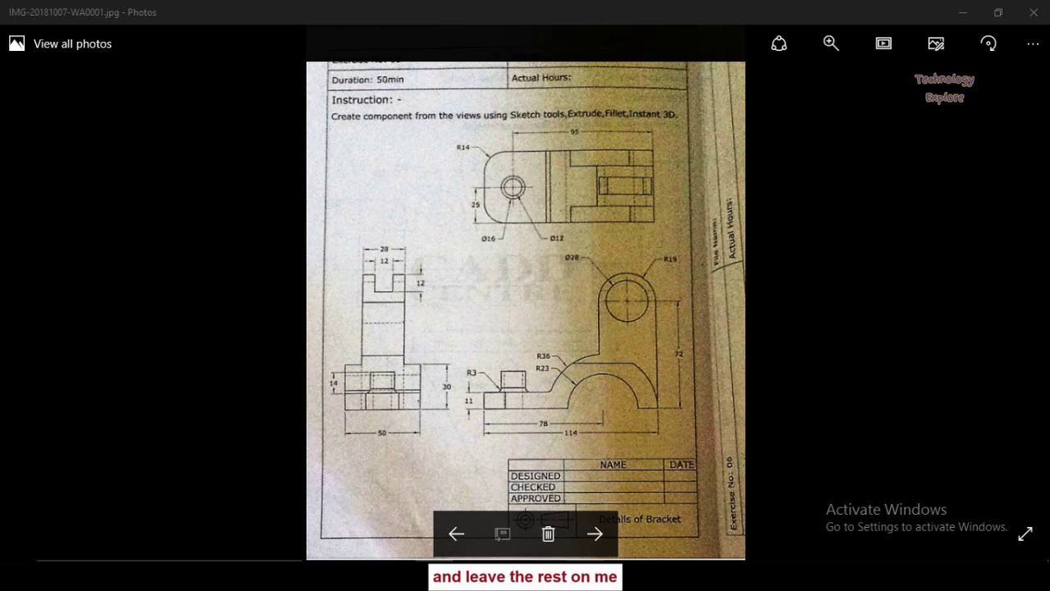
click(584, 574)
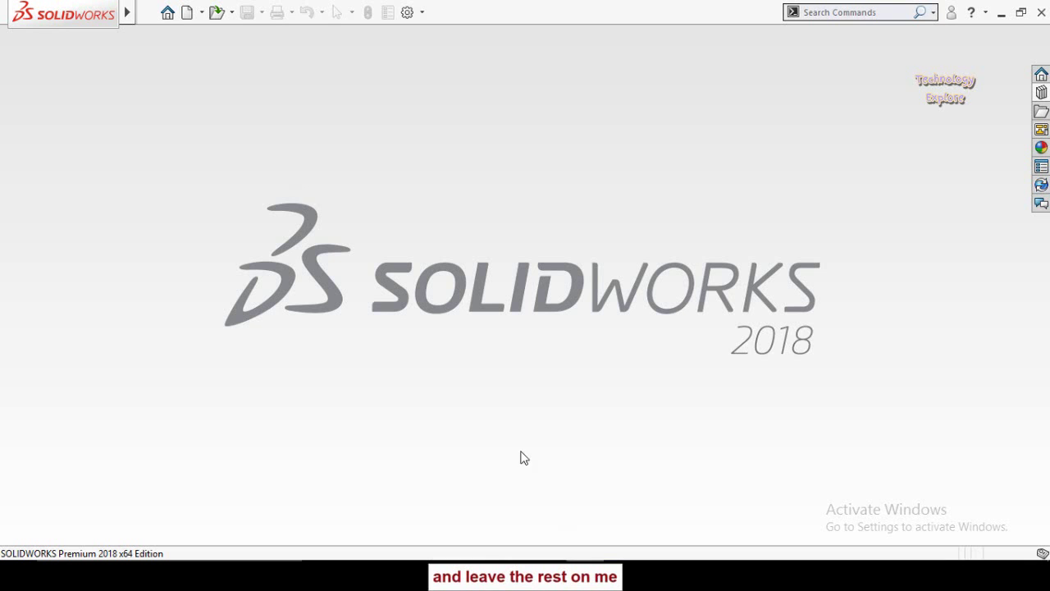
click(187, 12)
double_click(291, 191)
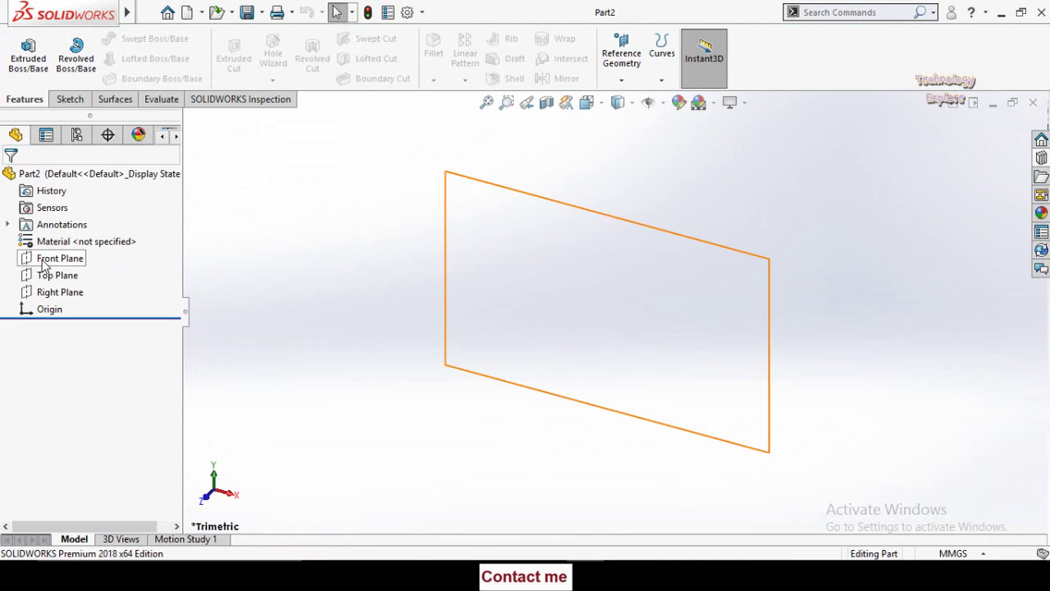
click(31, 261)
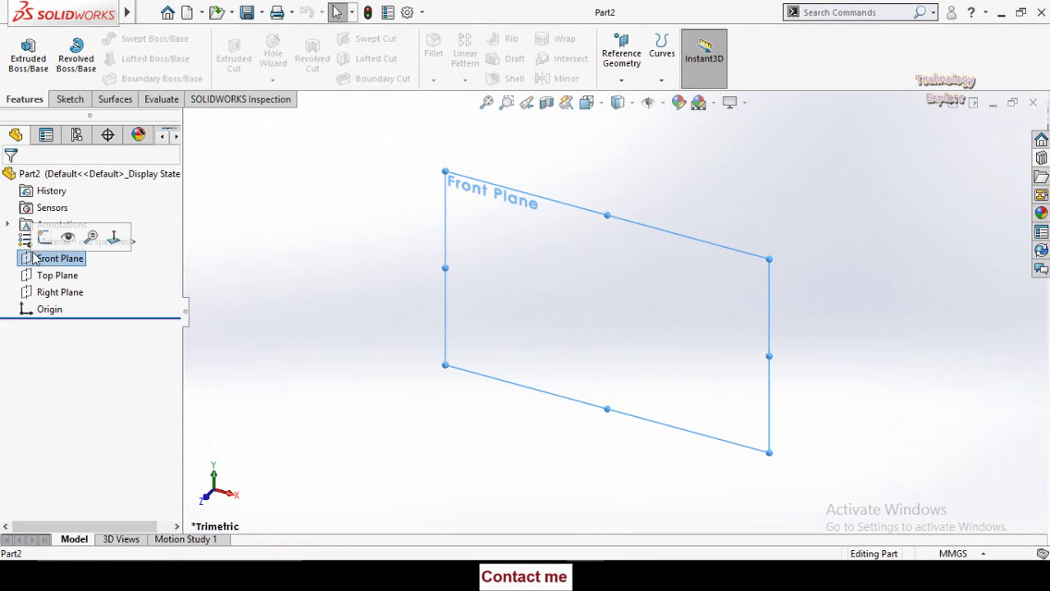
click(42, 237)
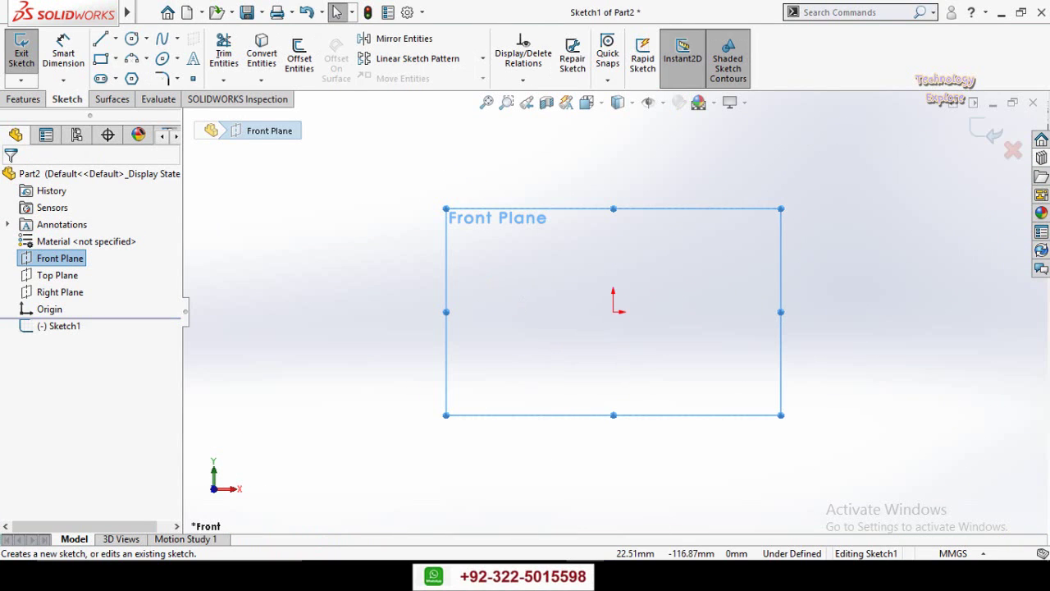
Check the base dimensions in the bracket drawing and sketch a horizontal line about 93 mm long from the origin
key(alt+Tab)
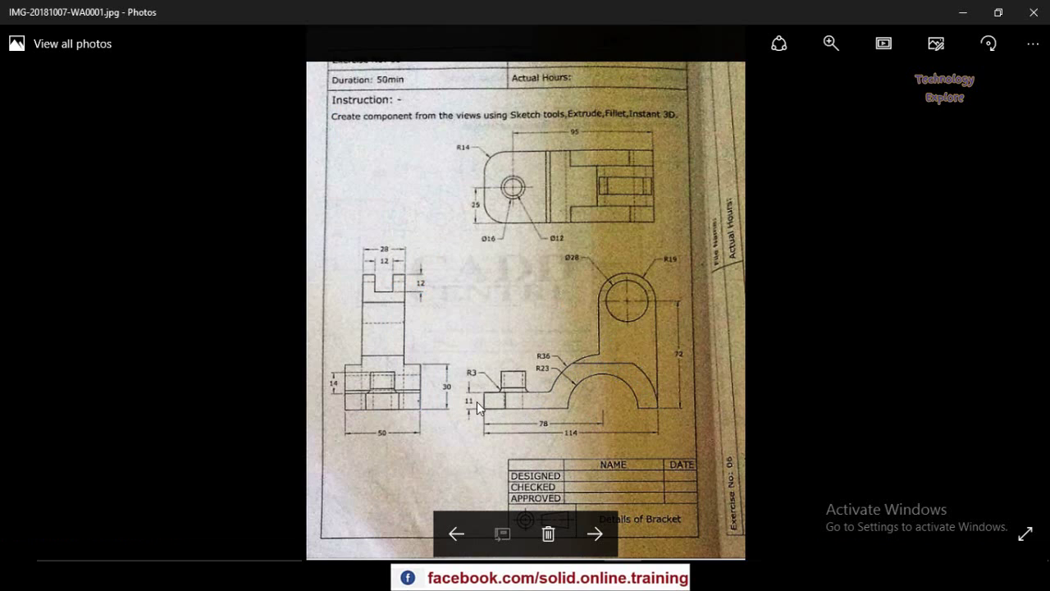
key(alt+Tab)
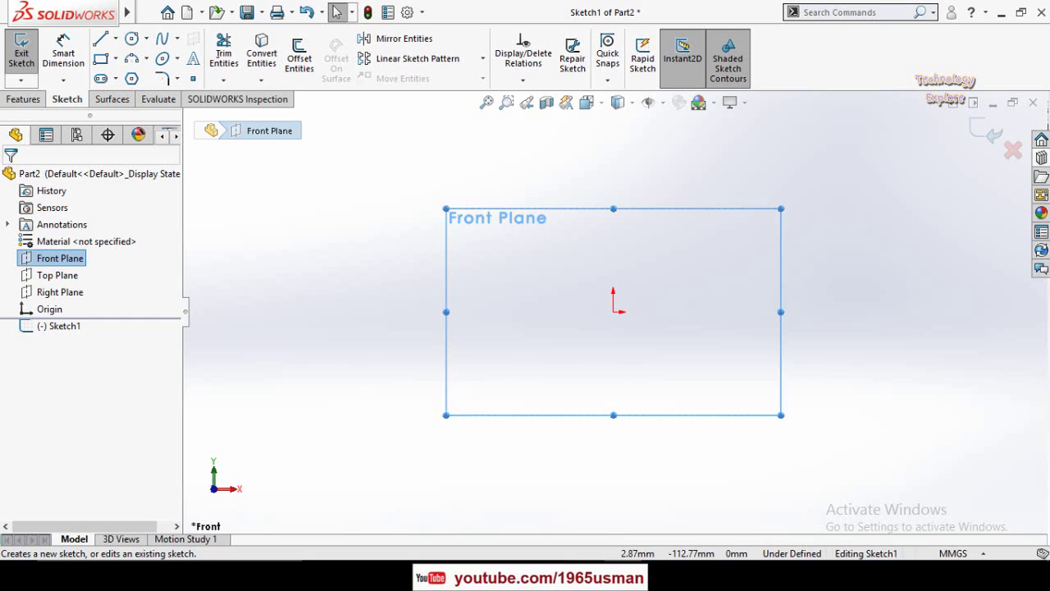
click(101, 41)
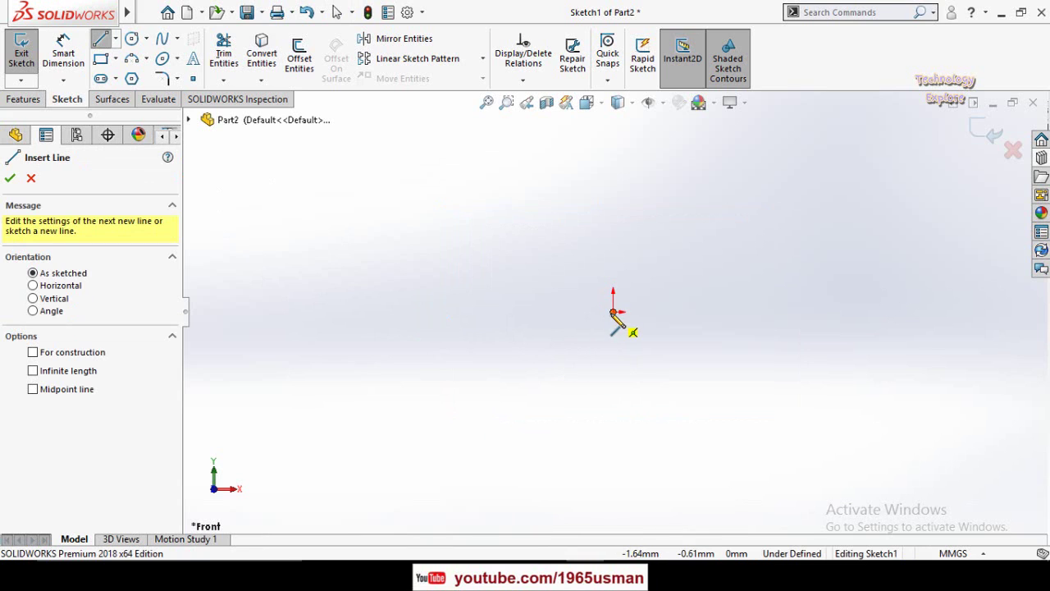
click(613, 312)
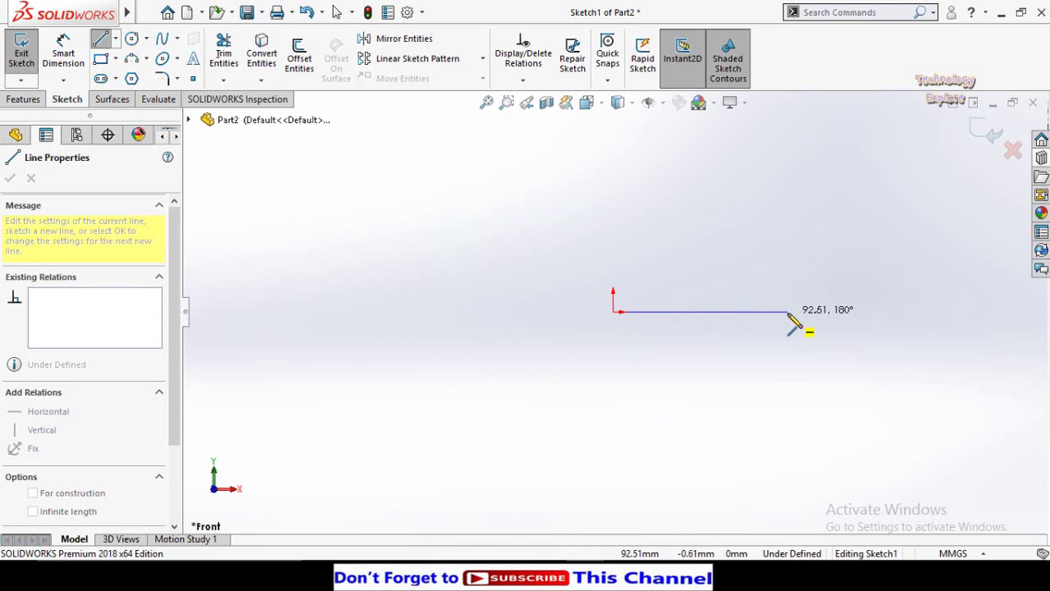
click(788, 313)
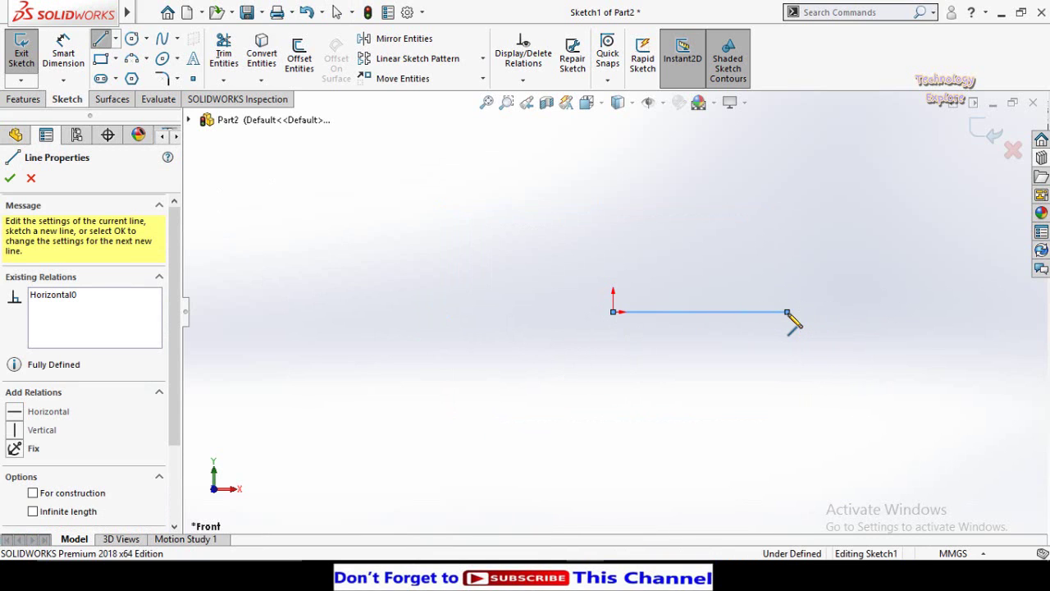
key(Escape)
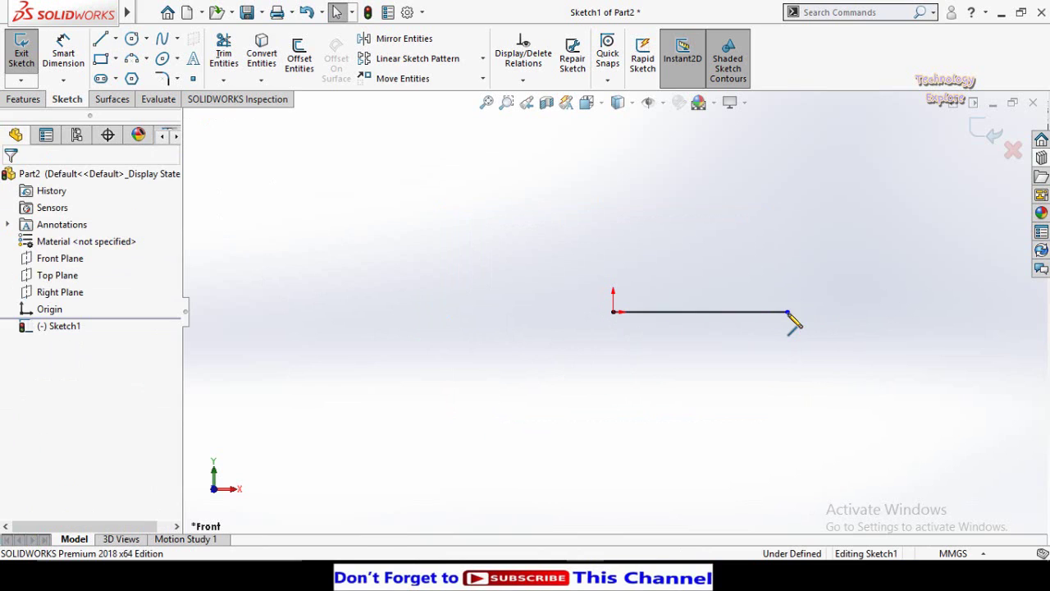
Draw a three-point arc of about 21 mm radius bulging upward from the free end of the horizontal line, ending level with it
click(131, 59)
click(788, 312)
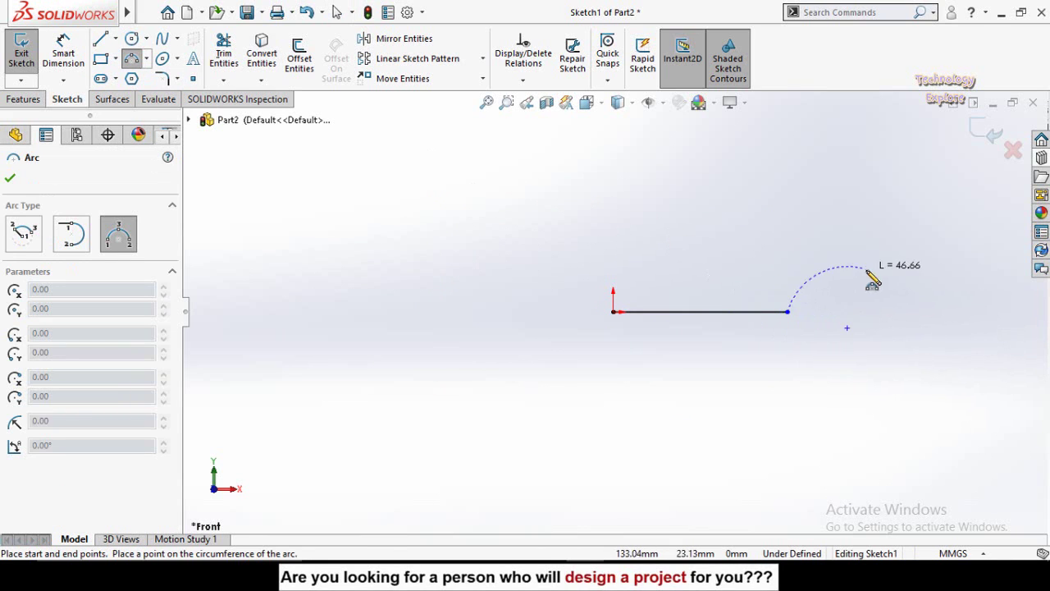
click(872, 312)
click(832, 276)
scroll(914, 344, up, 2)
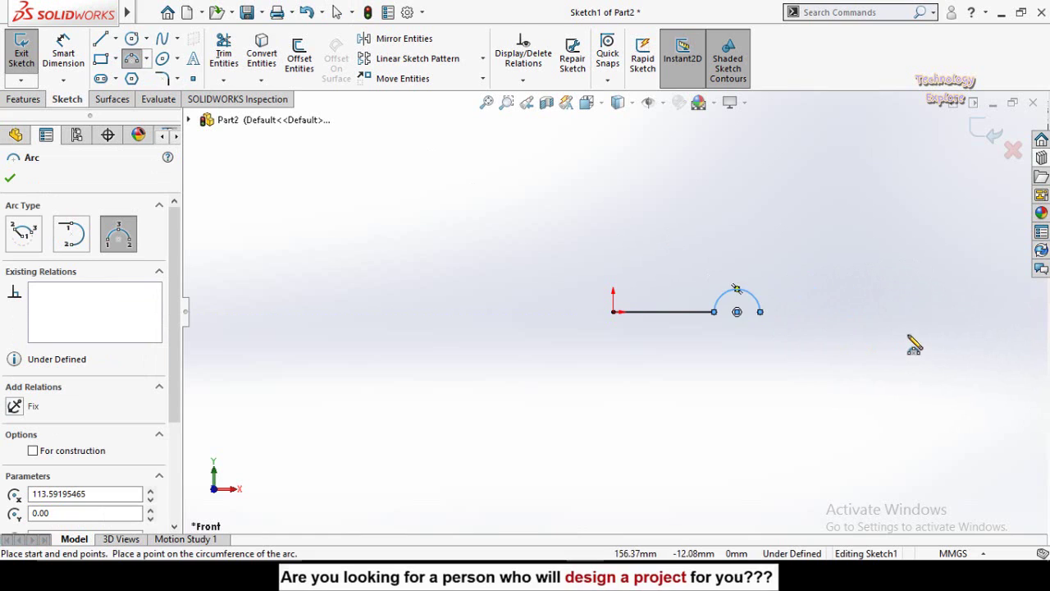
ctrl+middle_drag(914, 345, 763, 336)
key(Escape)
Add a short horizontal line running outward from the free end of the arc, in line with the base line
key(l)
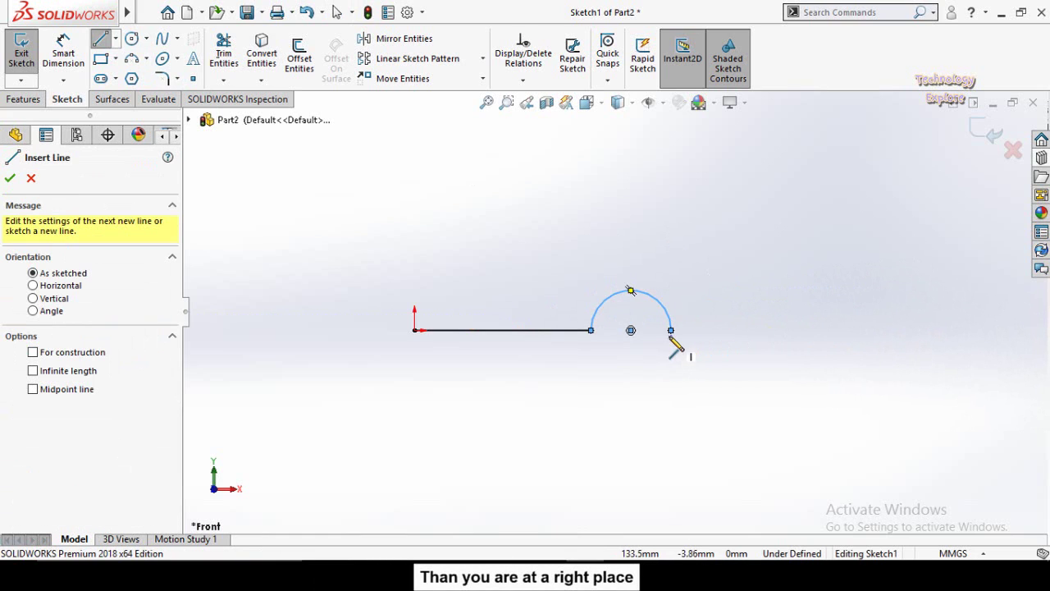
click(671, 330)
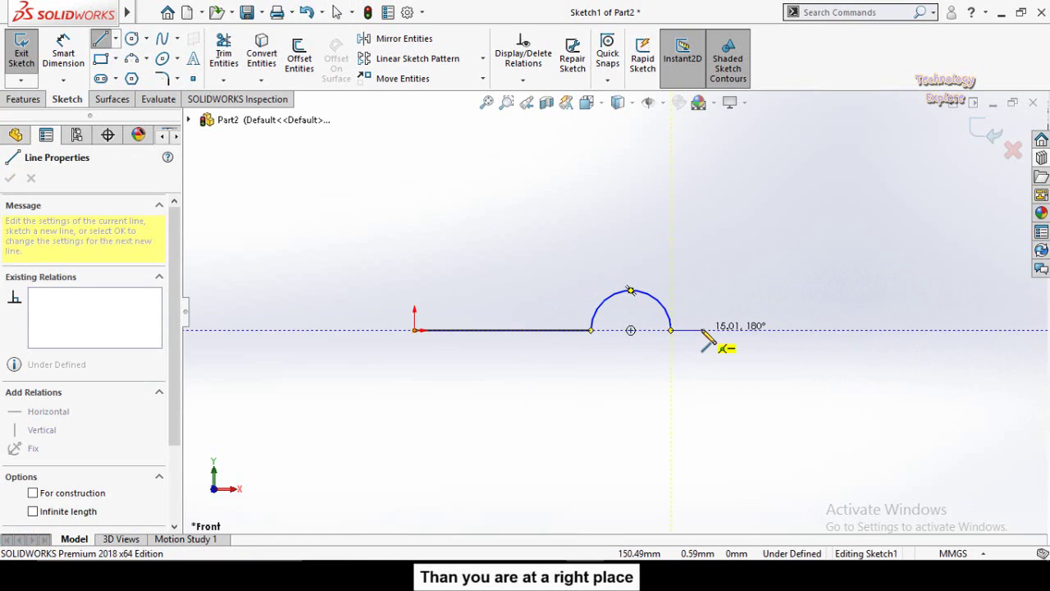
click(707, 330)
key(Escape)
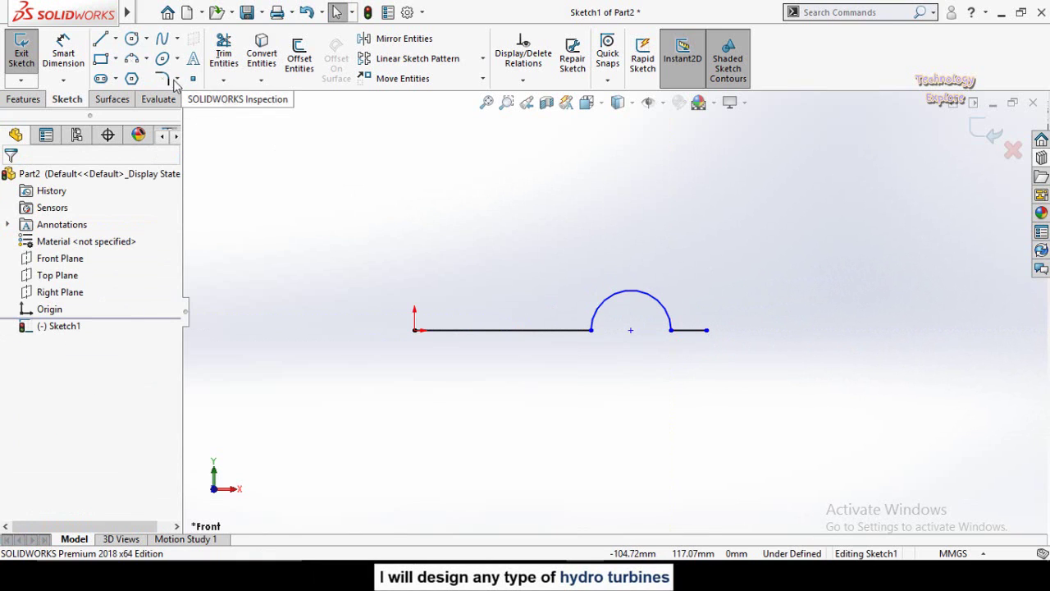
Sketch a vertical line about 13 mm up from the origin, continuing into a horizontal line about 67 mm long toward the arc
click(101, 38)
click(415, 330)
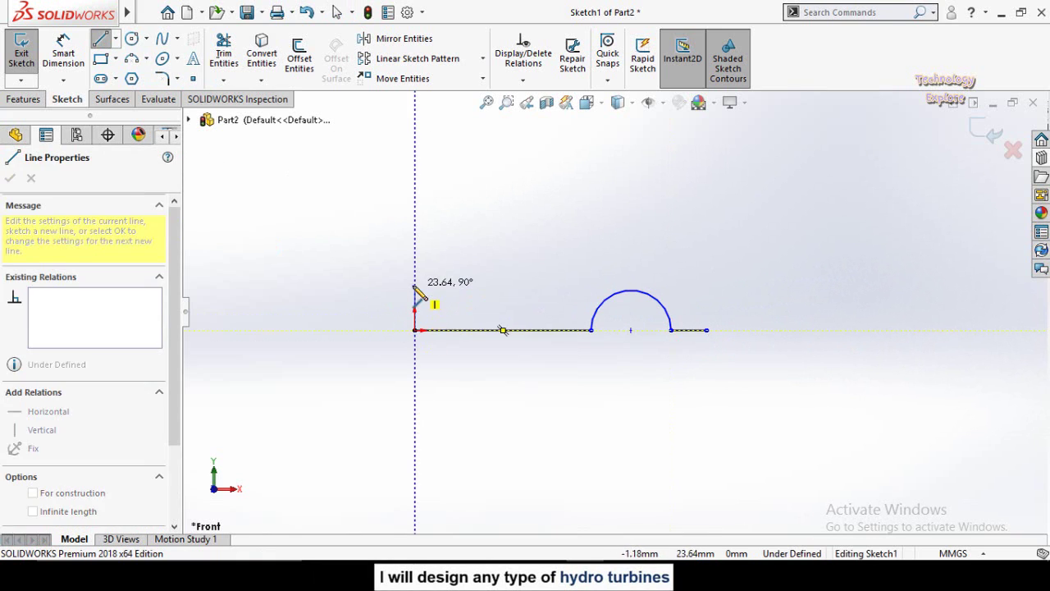
click(414, 307)
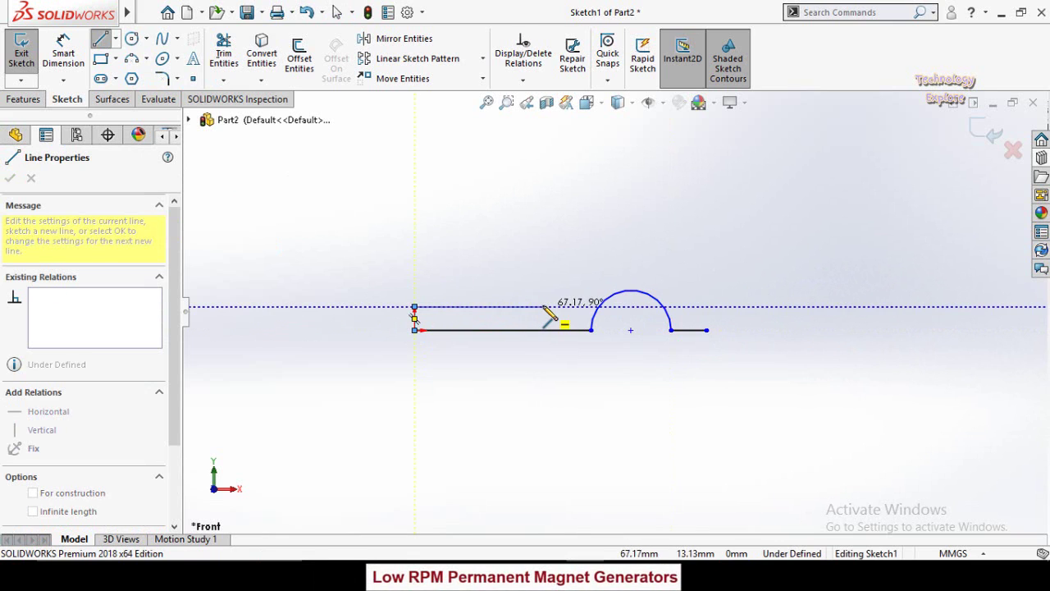
click(543, 307)
key(Escape)
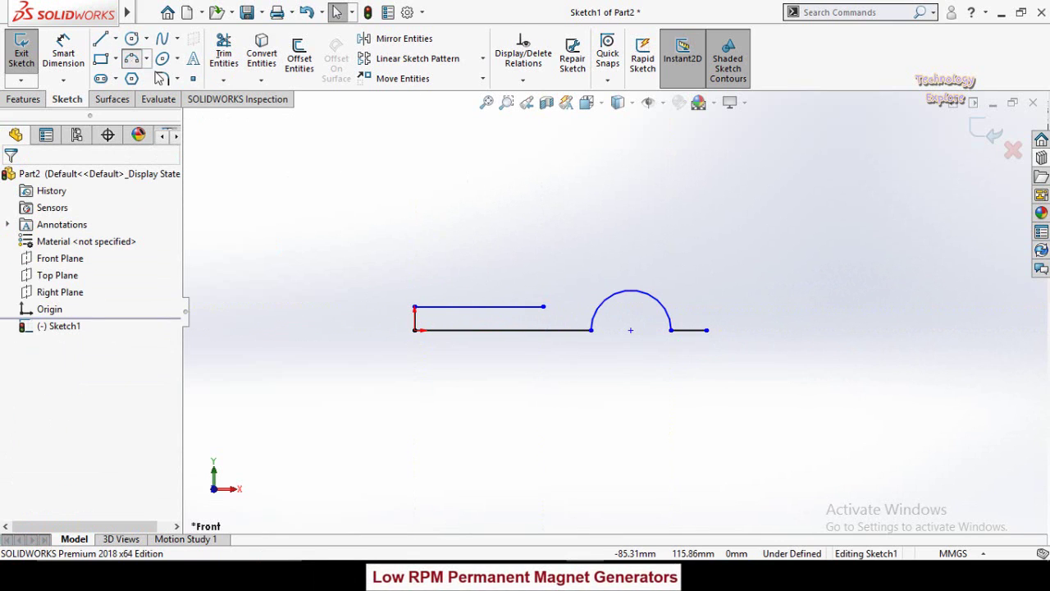
Close the profile with a three-point outer arc of about 45 mm radius from the upper line's end to the short base line's outer end
click(132, 59)
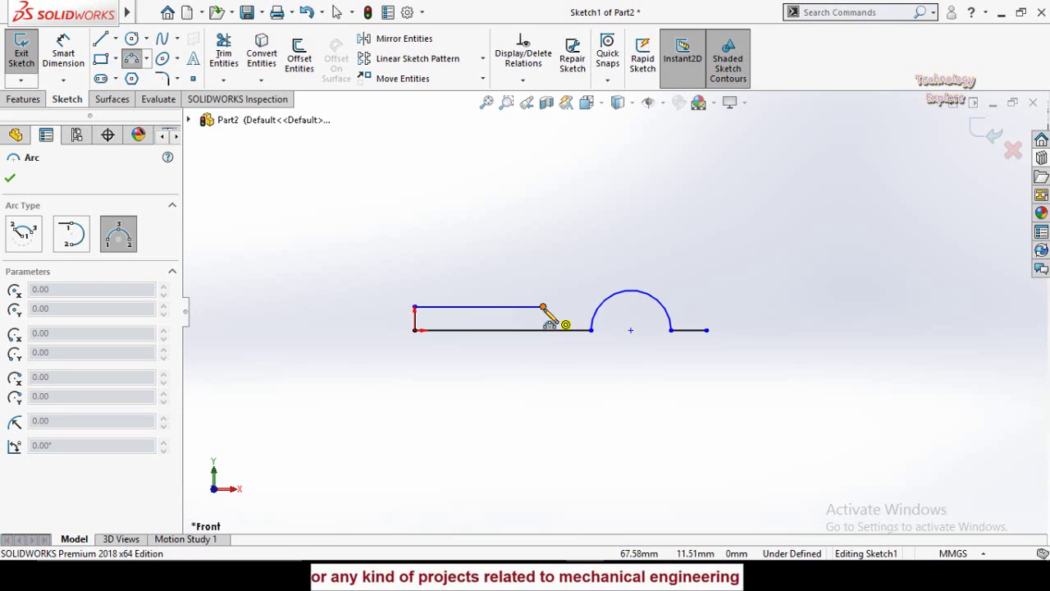
click(545, 308)
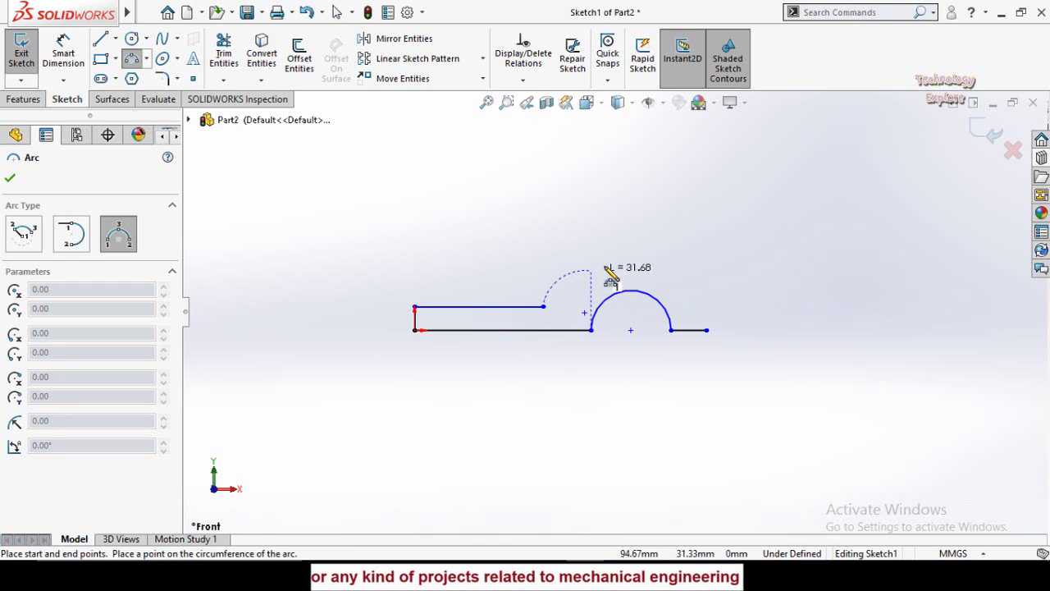
click(706, 330)
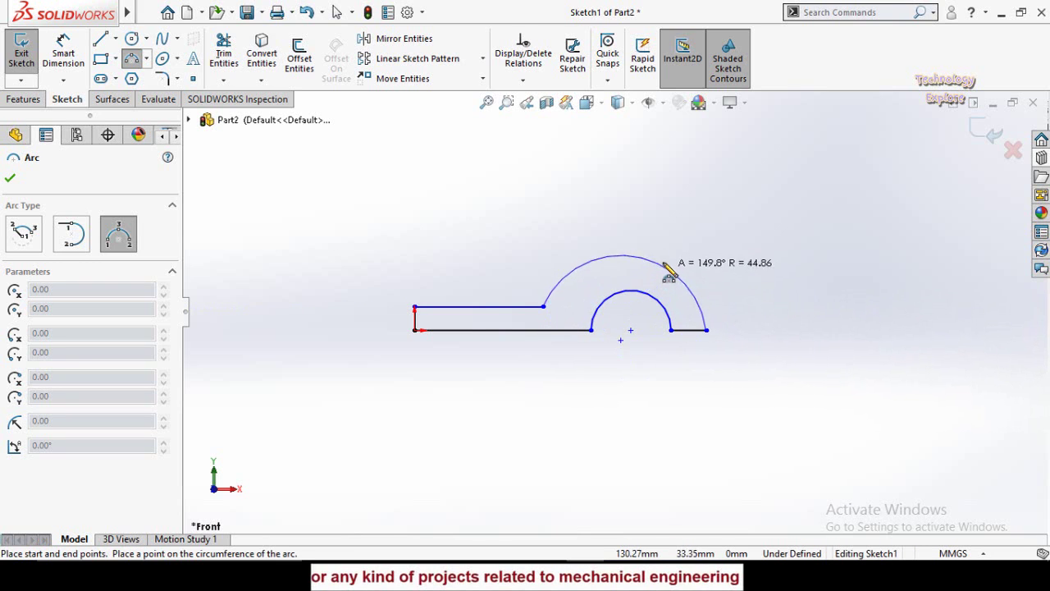
click(677, 275)
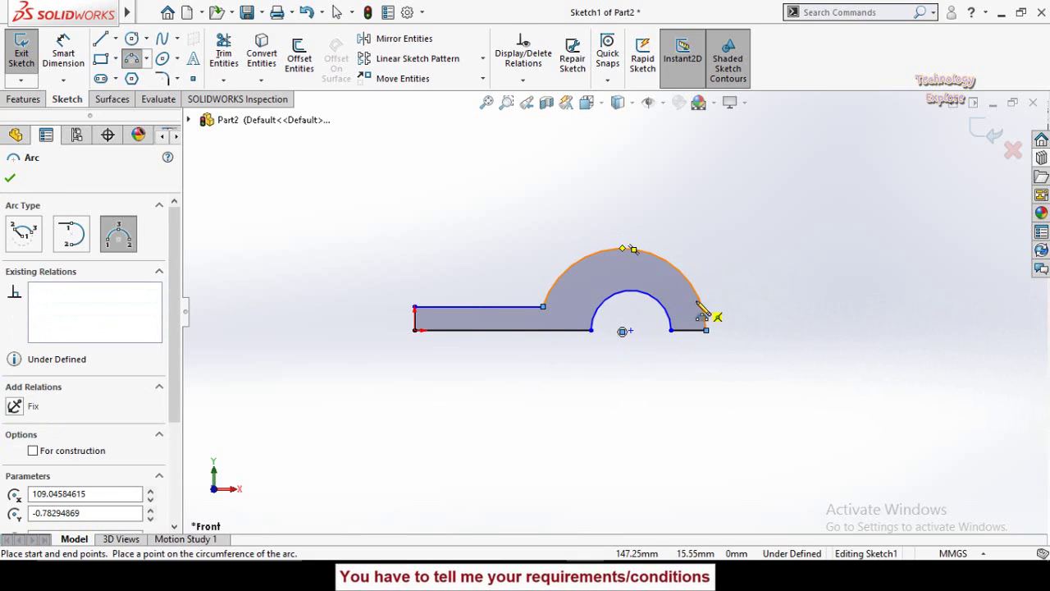
key(Escape)
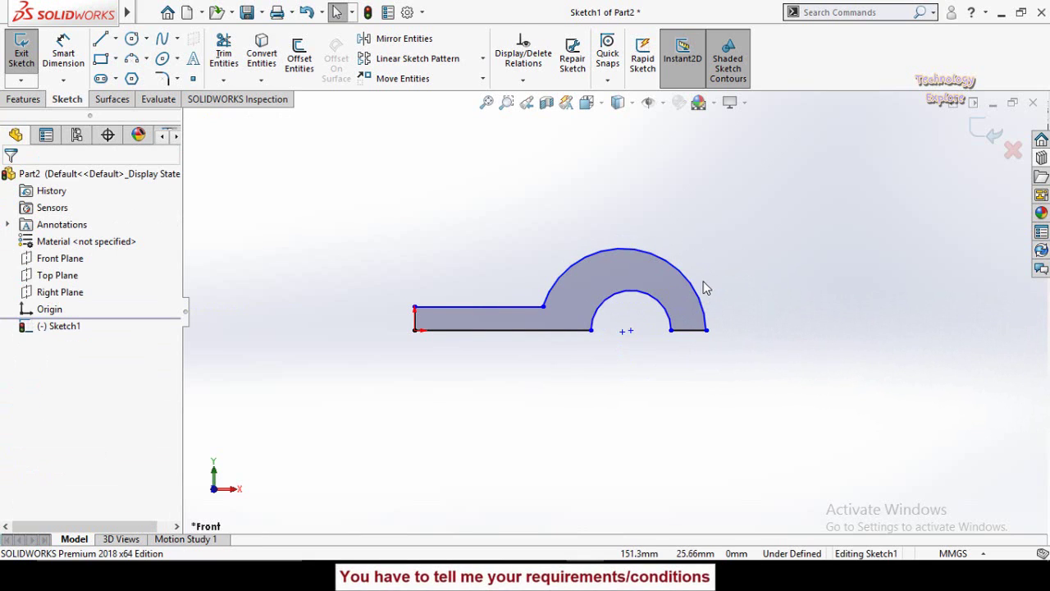
Make the inner and outer arcs concentric
drag(680, 217, 630, 305)
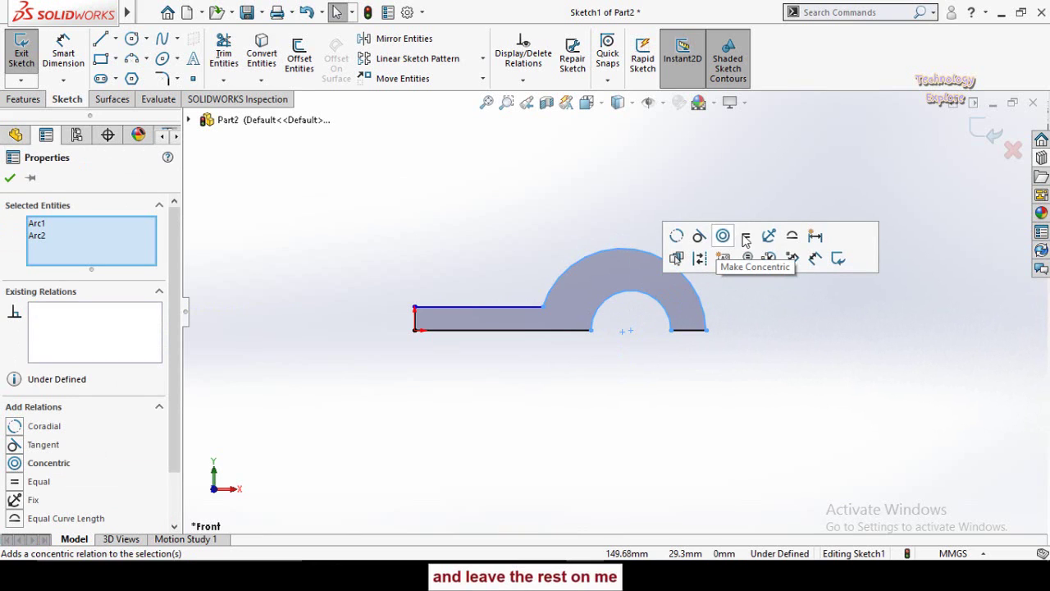
click(722, 237)
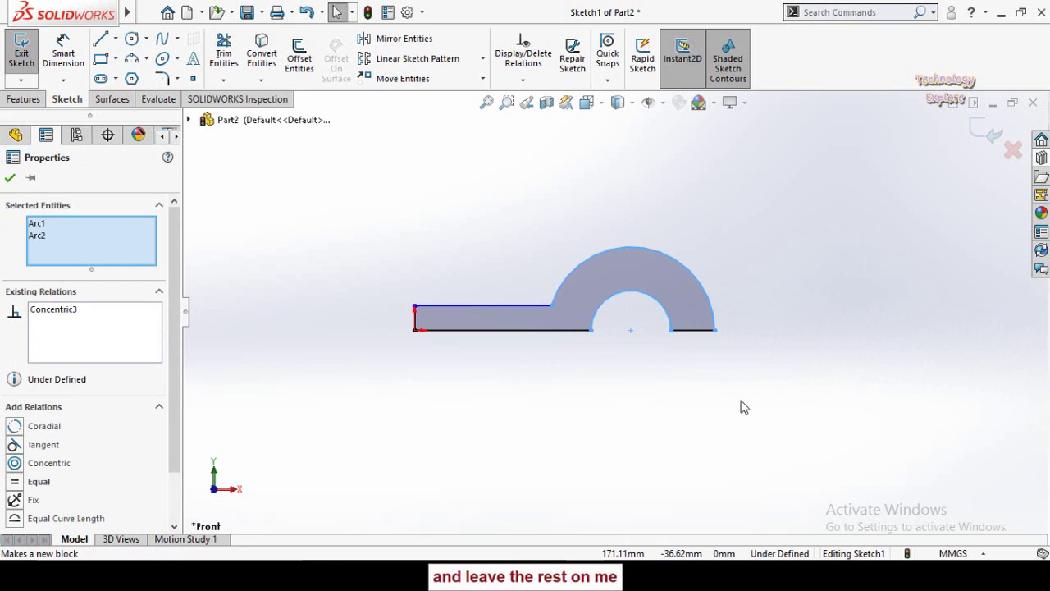
click(741, 396)
Dimension the inner arc with a radius of 23 mm
right_drag(722, 398, 717, 254)
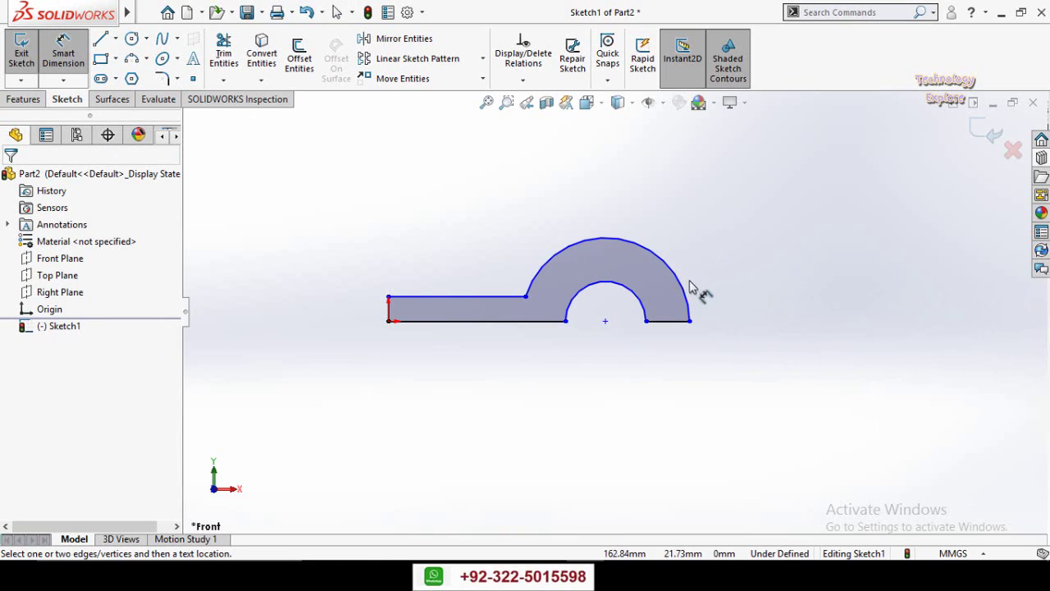
click(642, 305)
click(774, 273)
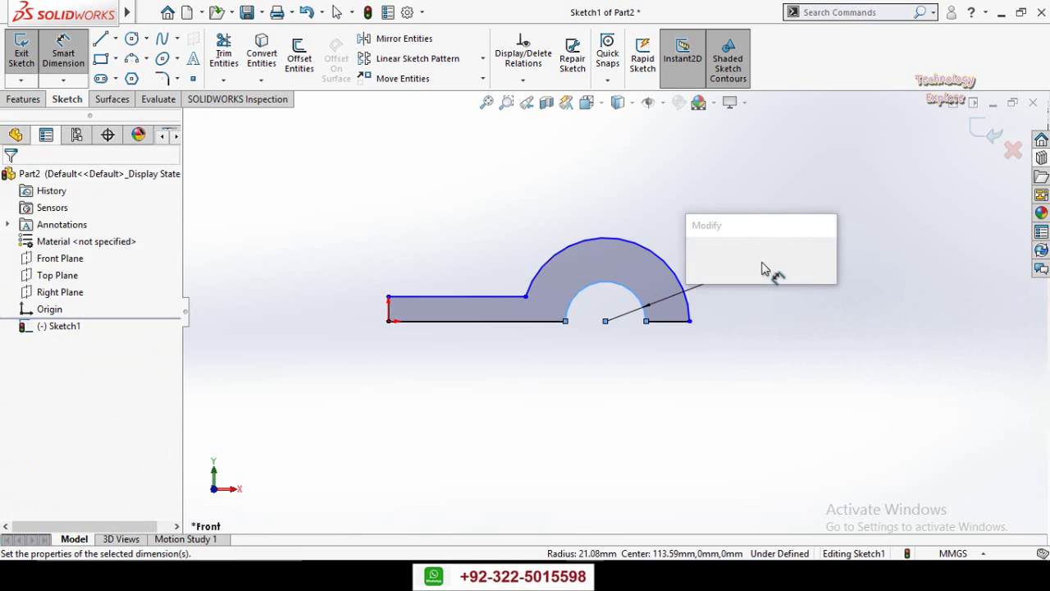
text(23)
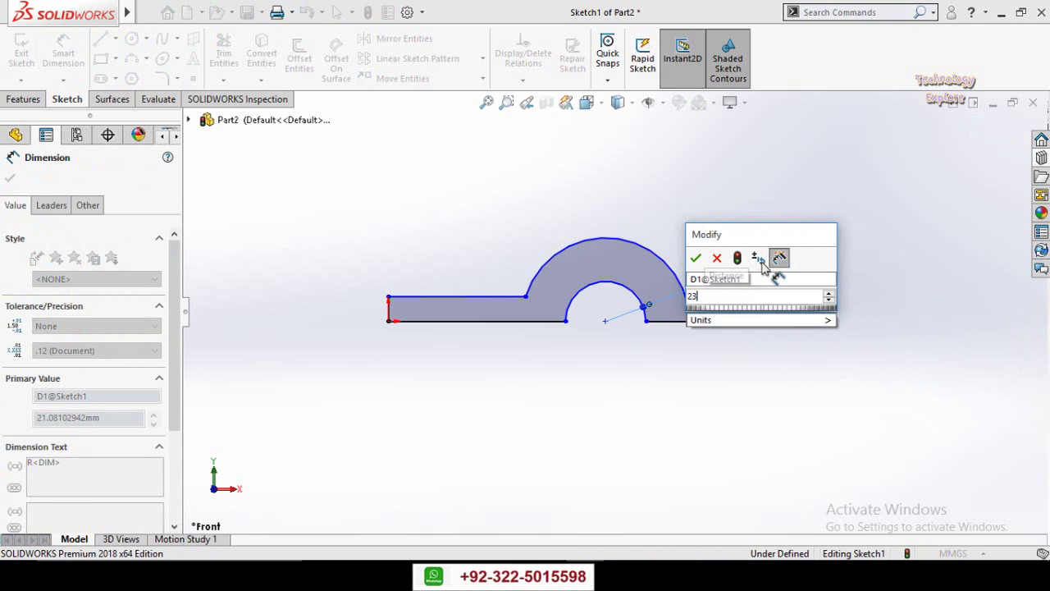
key(Return)
Dimension the outer arc with a radius of 36 mm
click(678, 279)
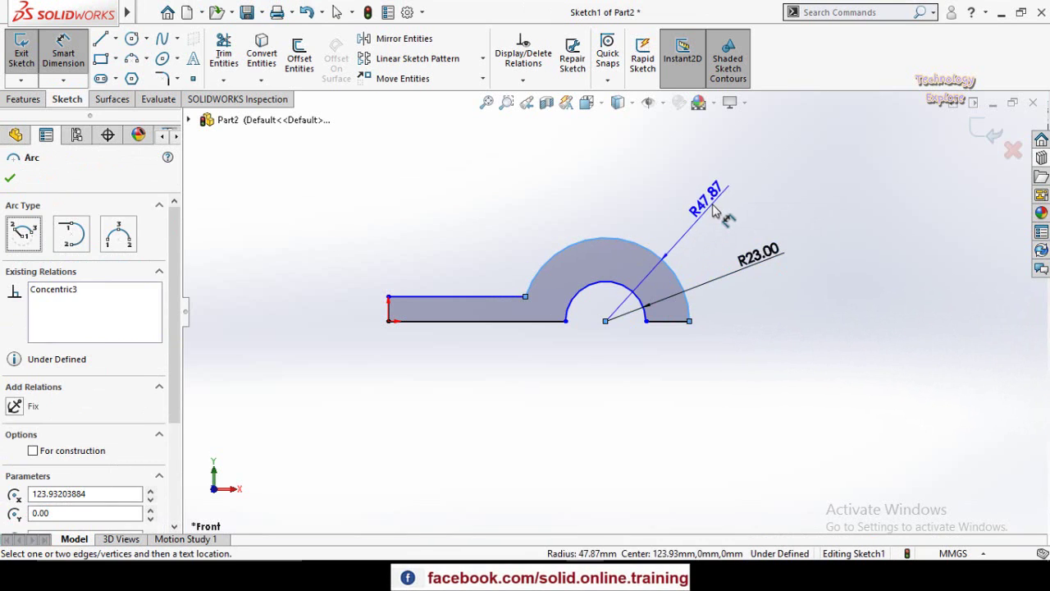
click(712, 209)
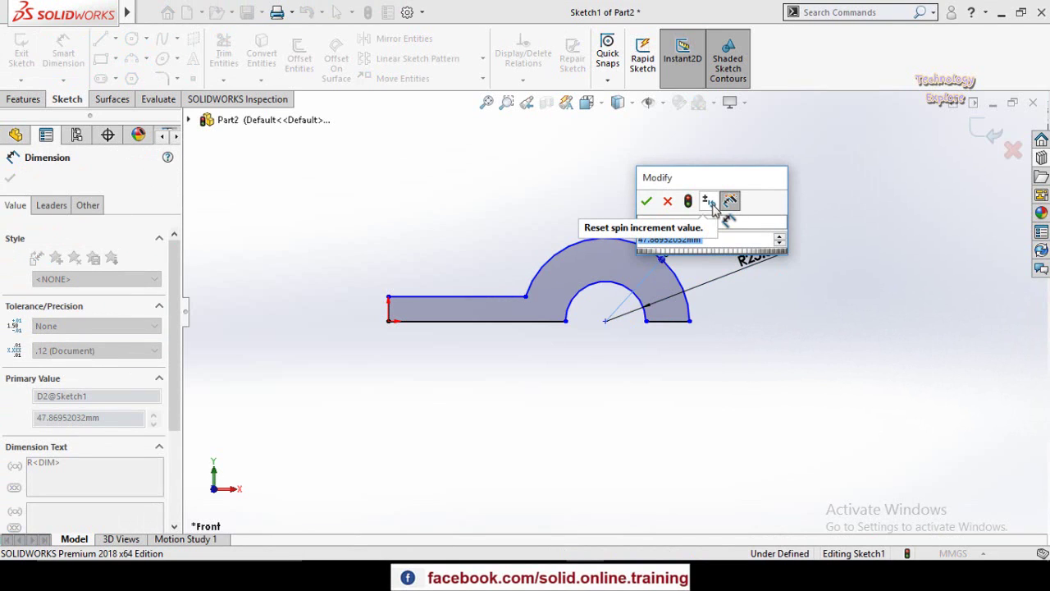
text(36)
key(Return)
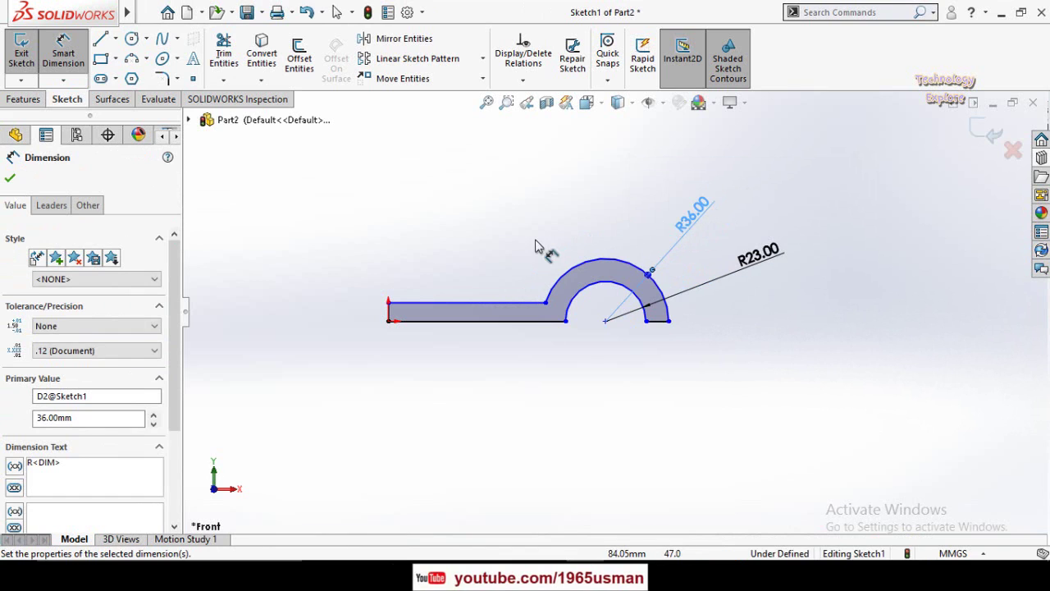
key(Escape)
key(Escape)
Sketch a horizontal line about 76 mm long crossing the outer arc just below its crest, and select it
click(99, 39)
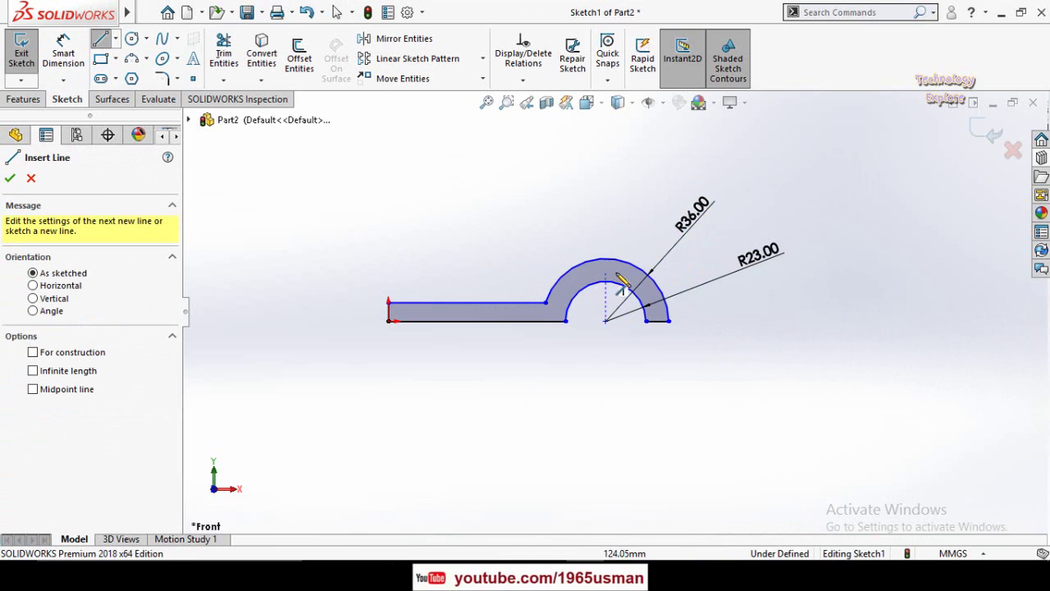
scroll(618, 259, down, 2)
click(514, 275)
click(707, 275)
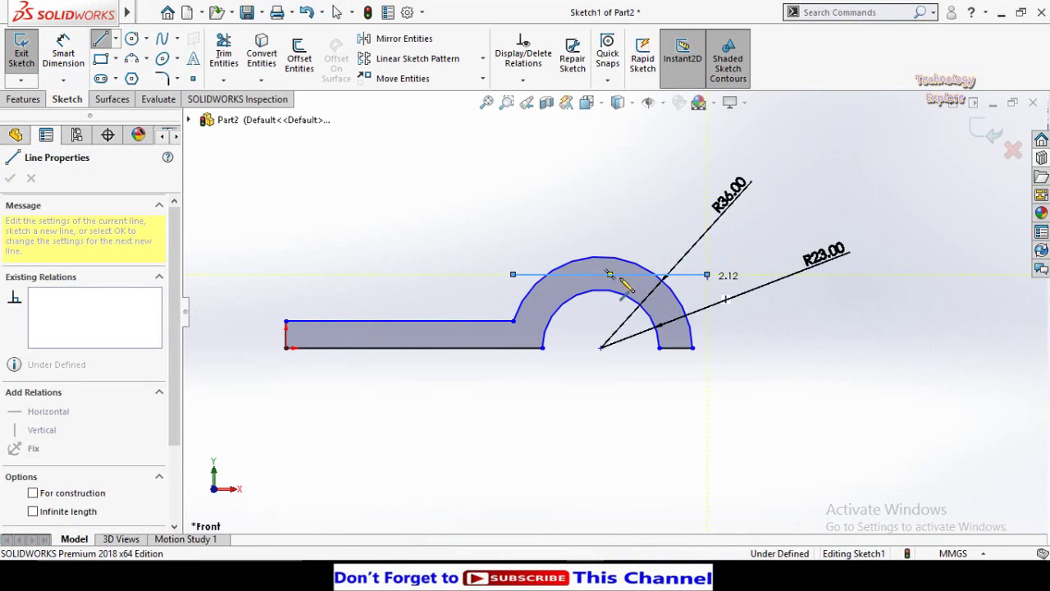
key(Escape)
click(527, 274)
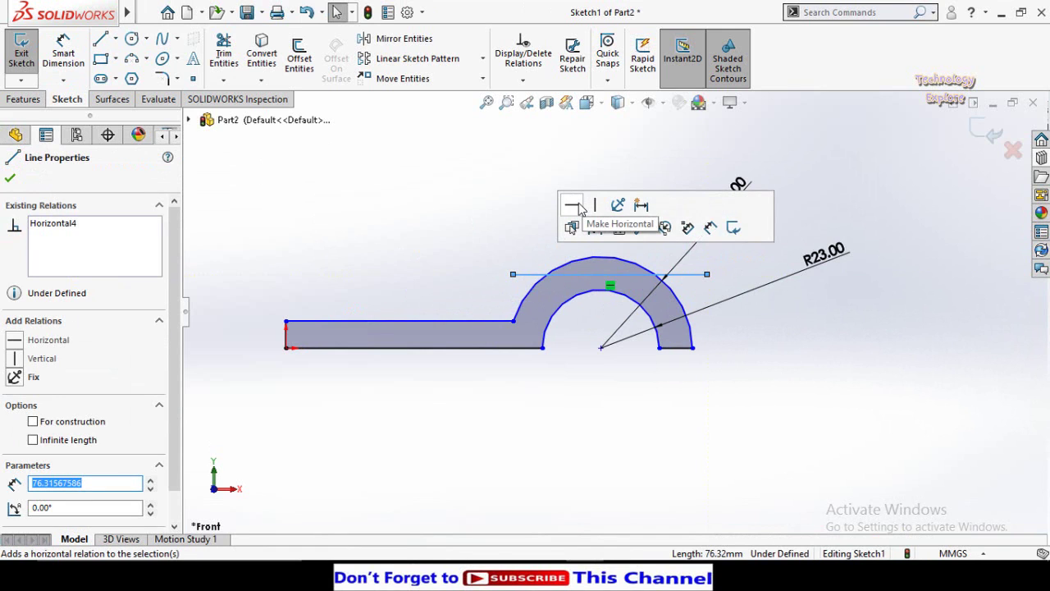
Dimension the horizontal line crossing the outer arc at 30 mm above the profile's base line
click(417, 284)
right_drag(416, 284, 399, 192)
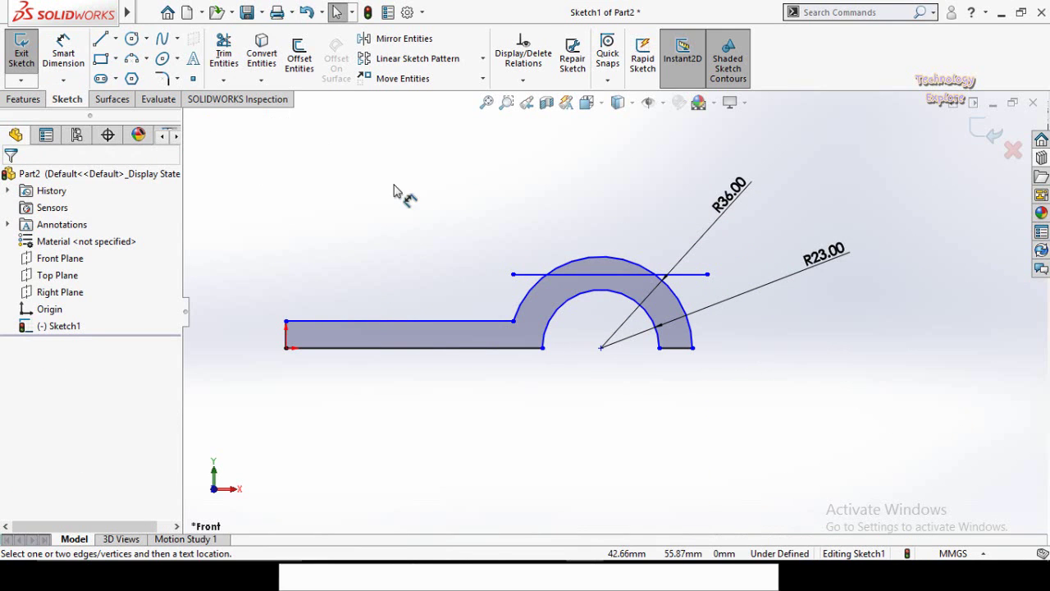
click(527, 353)
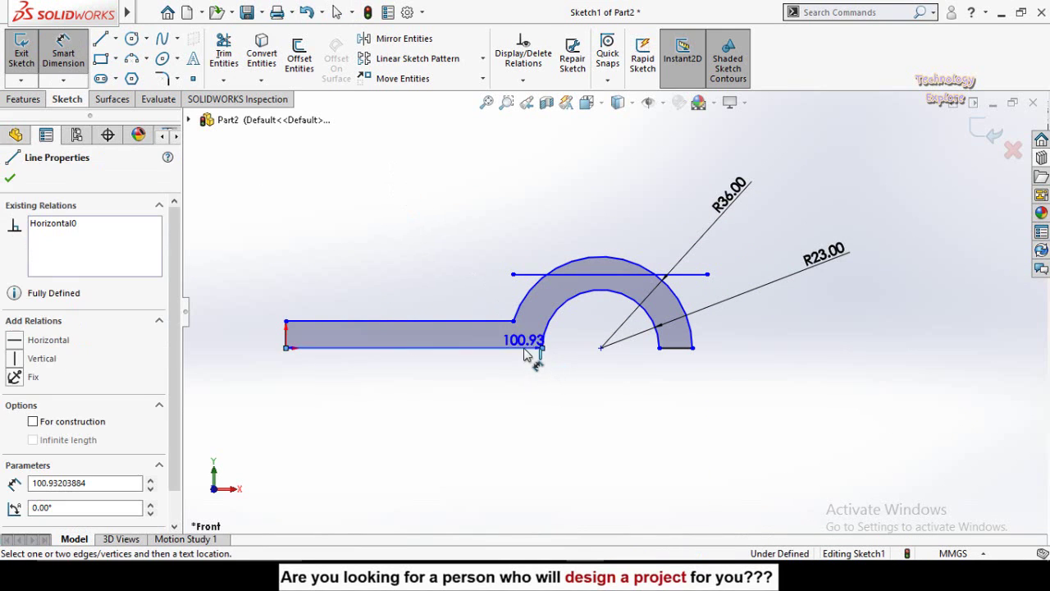
click(531, 274)
click(576, 435)
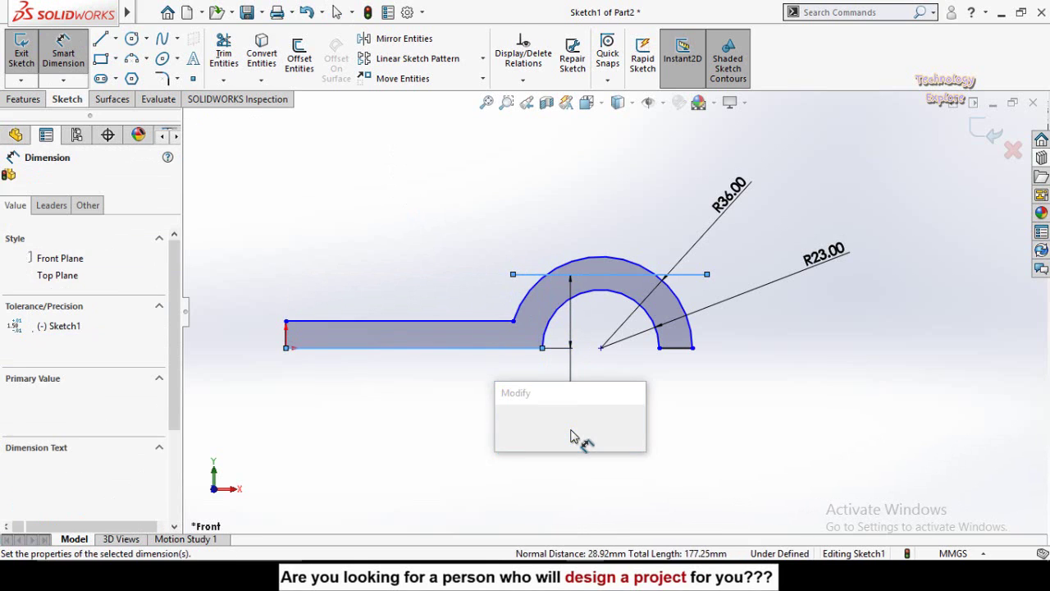
text(30)
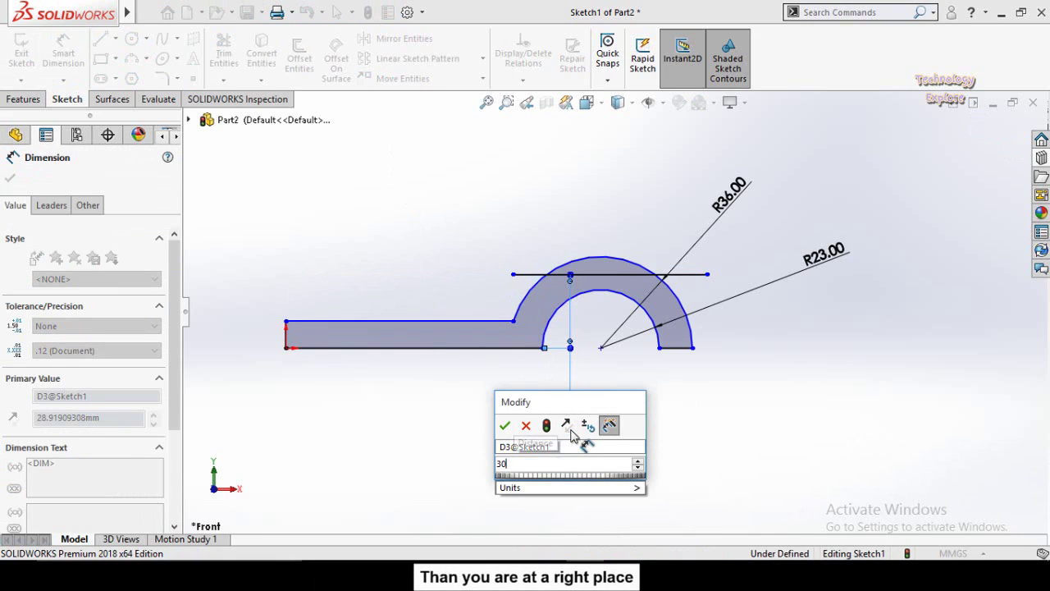
key(Return)
key(Escape)
key(Escape)
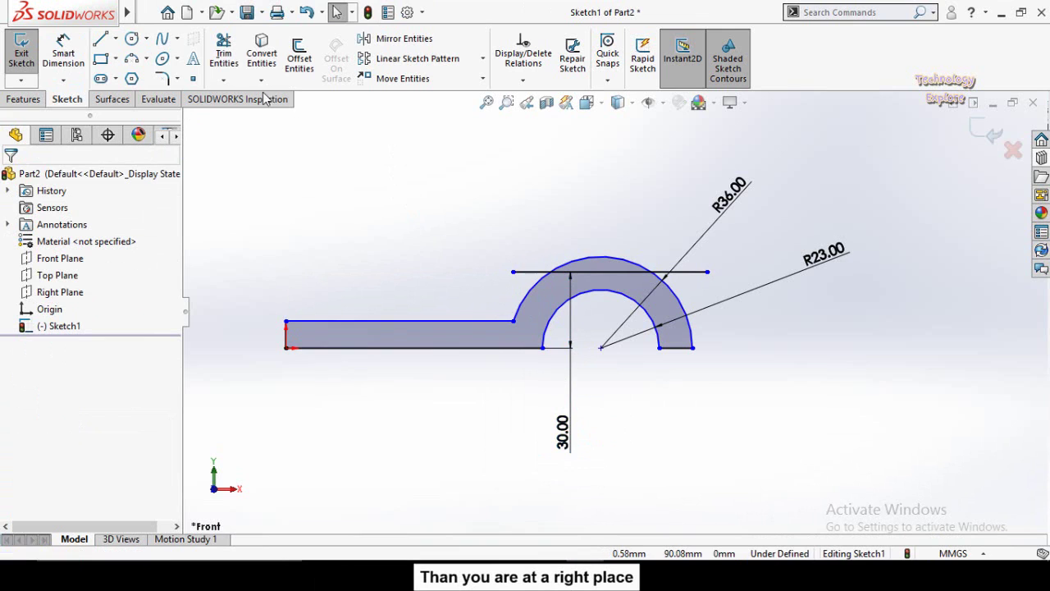
Trim the horizontal line's ends outside the outer arc and the arc's crest above the line
click(235, 56)
scroll(490, 197, down, 1)
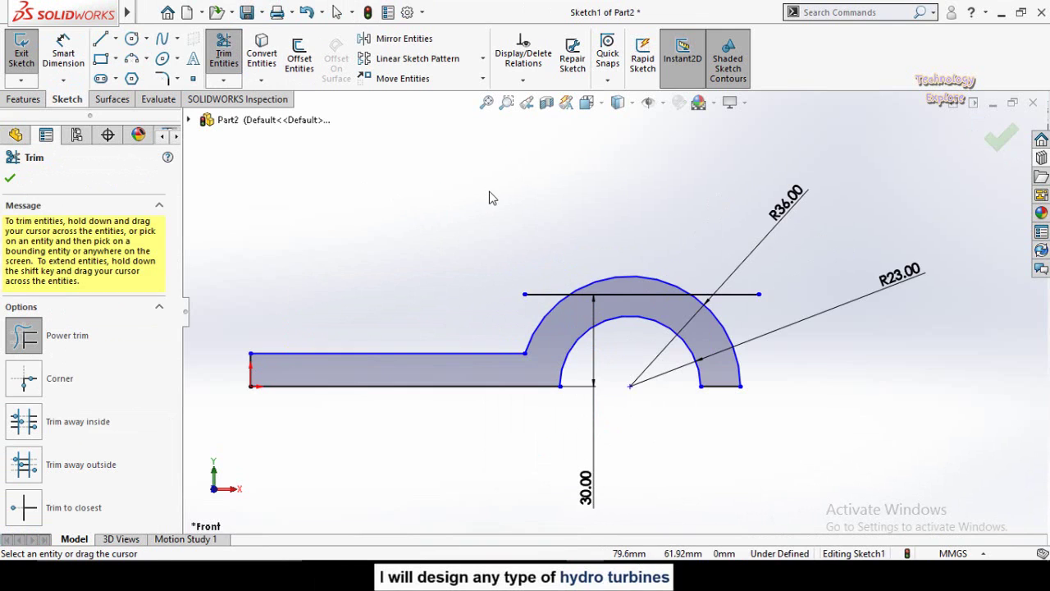
scroll(541, 233, down, 2)
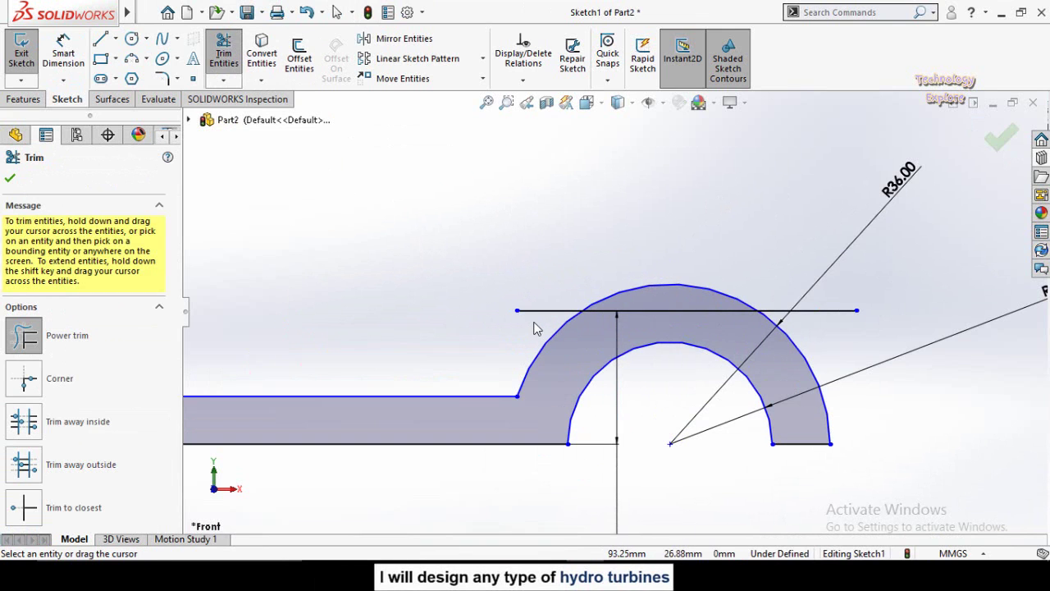
scroll(535, 332, down, 1)
mouse_move(538, 334)
mouse_down()
mouse_move(555, 297)
mouse_move(677, 293)
mouse_move(872, 293)
mouse_move(909, 330)
mouse_move(892, 306)
mouse_move(890, 320)
mouse_up()
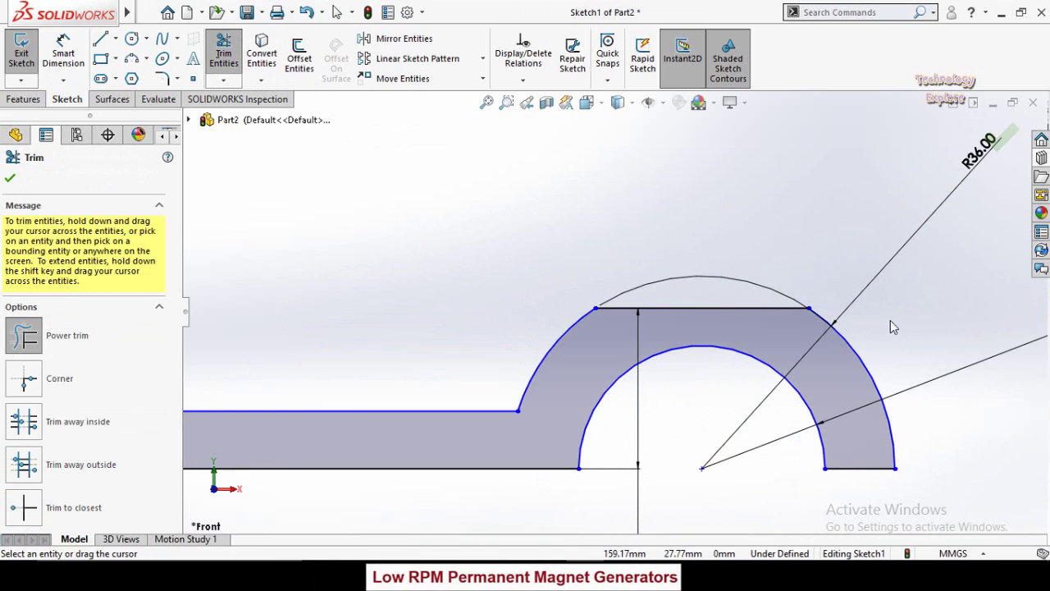
scroll(607, 295, up, 4)
key(Escape)
scroll(666, 399, down, 1)
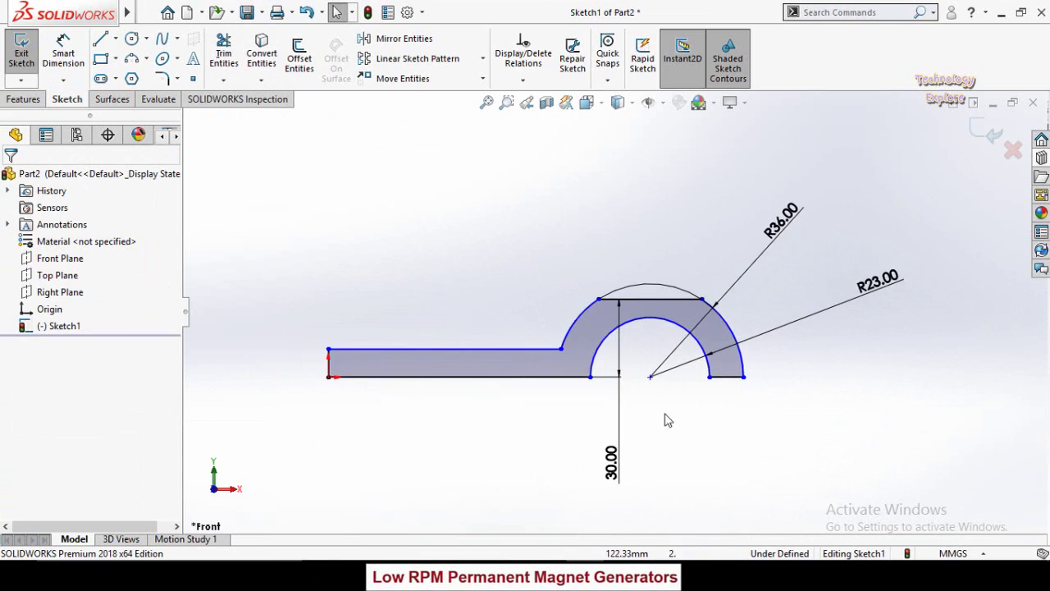
Dimension the profile's overall length from its left edge to the outer arc's right endpoint as 114 mm
right_drag(666, 421, 663, 343)
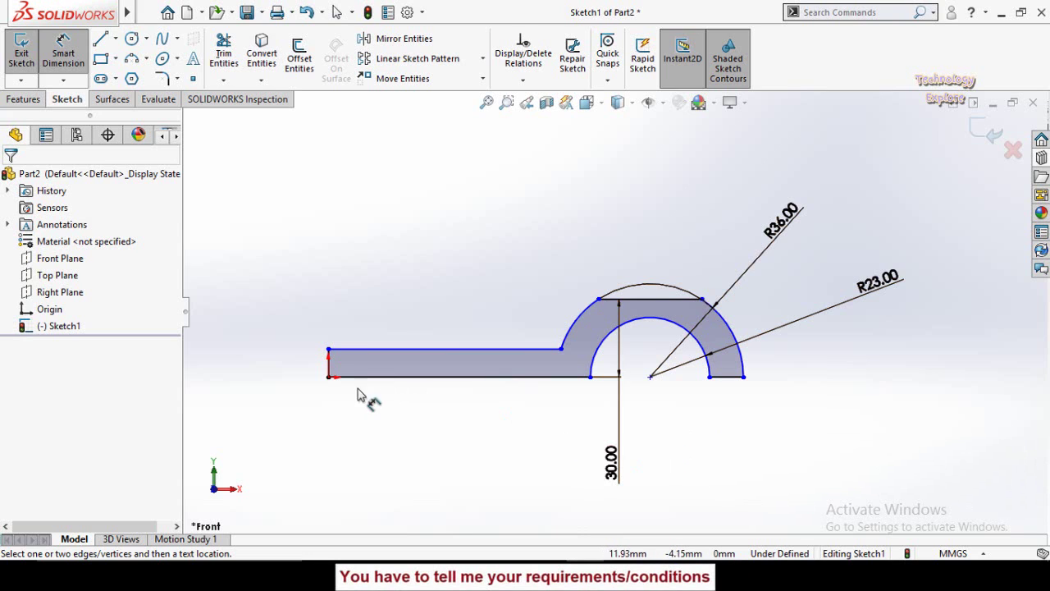
click(332, 371)
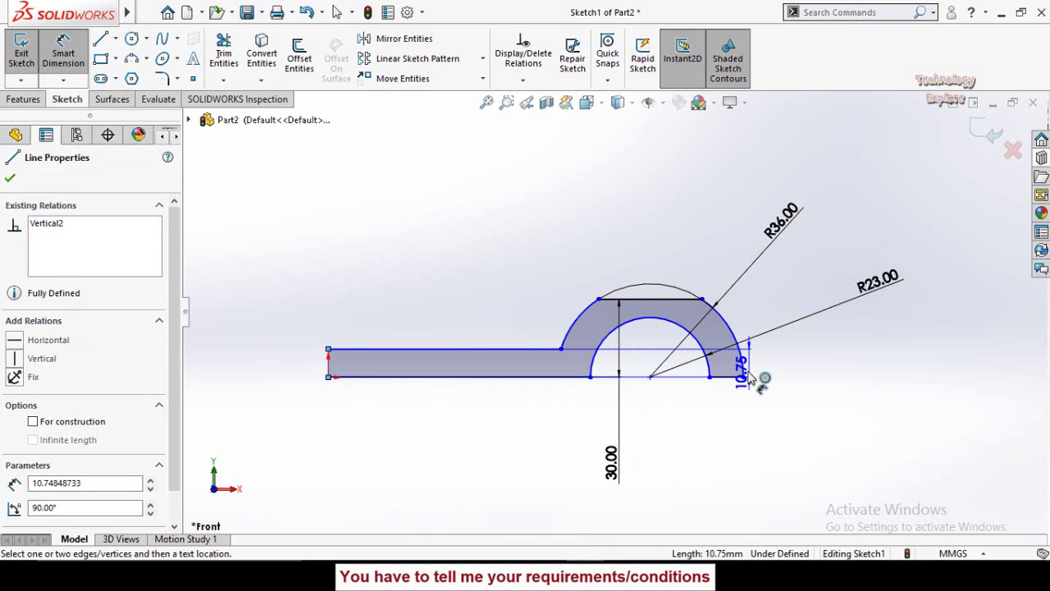
click(743, 377)
click(512, 469)
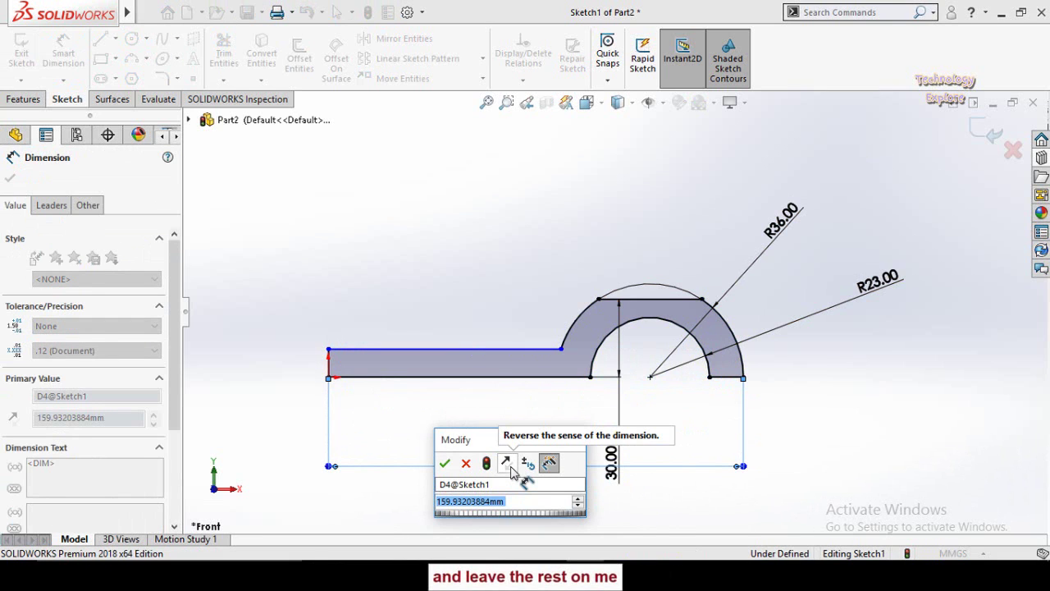
text(114)
key(Return)
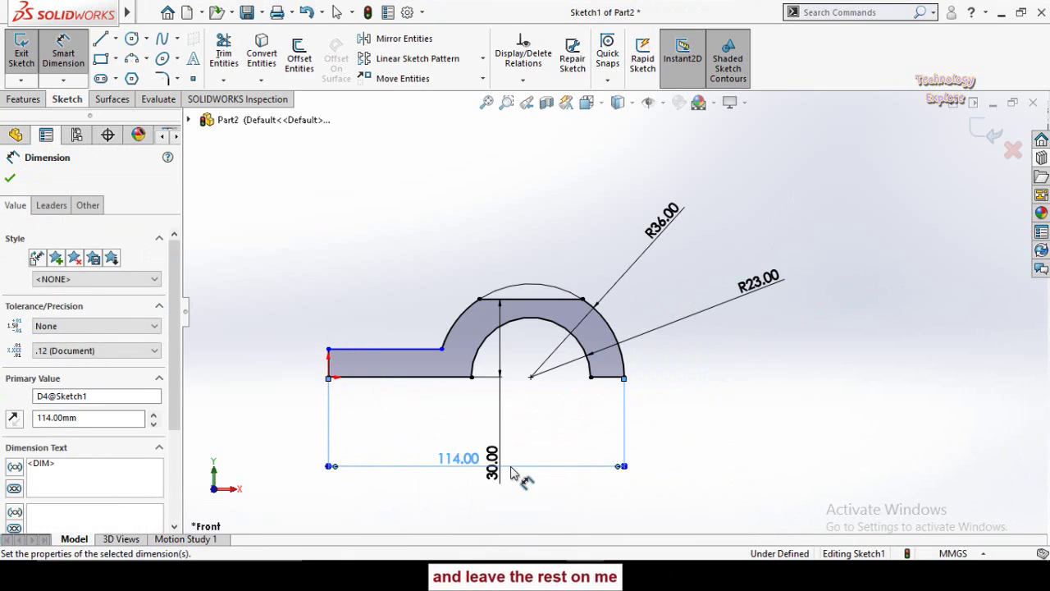
click(695, 435)
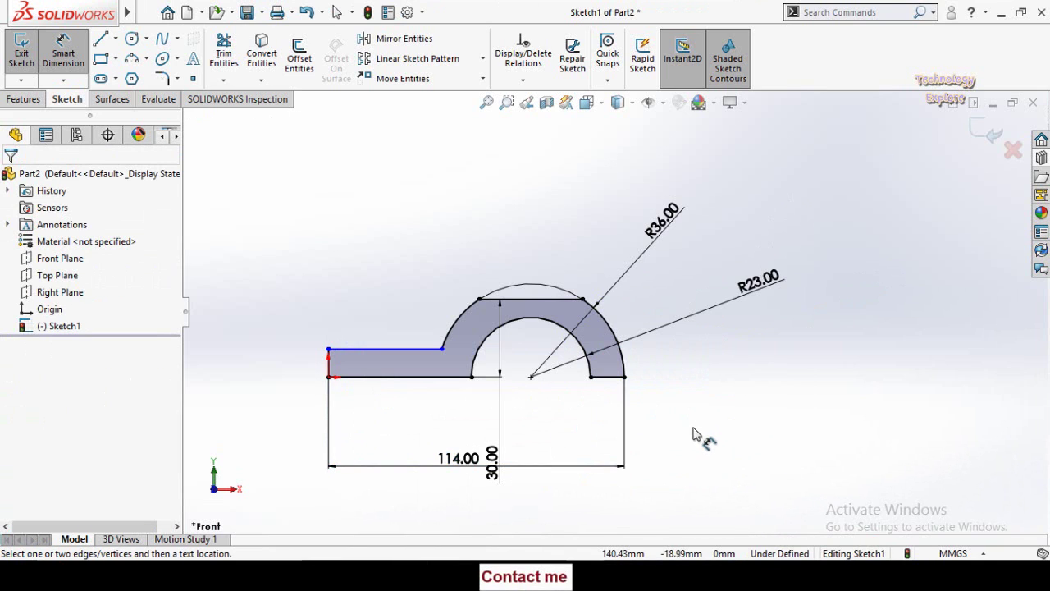
Add a driven horizontal dimension from the profile's left edge to the arcs' centre point
scroll(501, 394, down, 2)
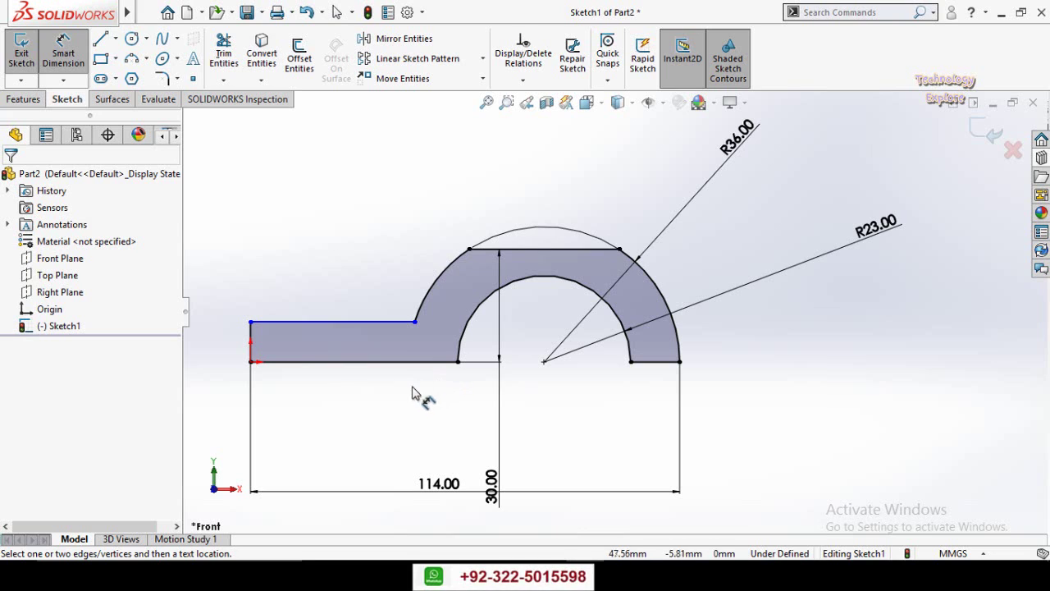
click(252, 361)
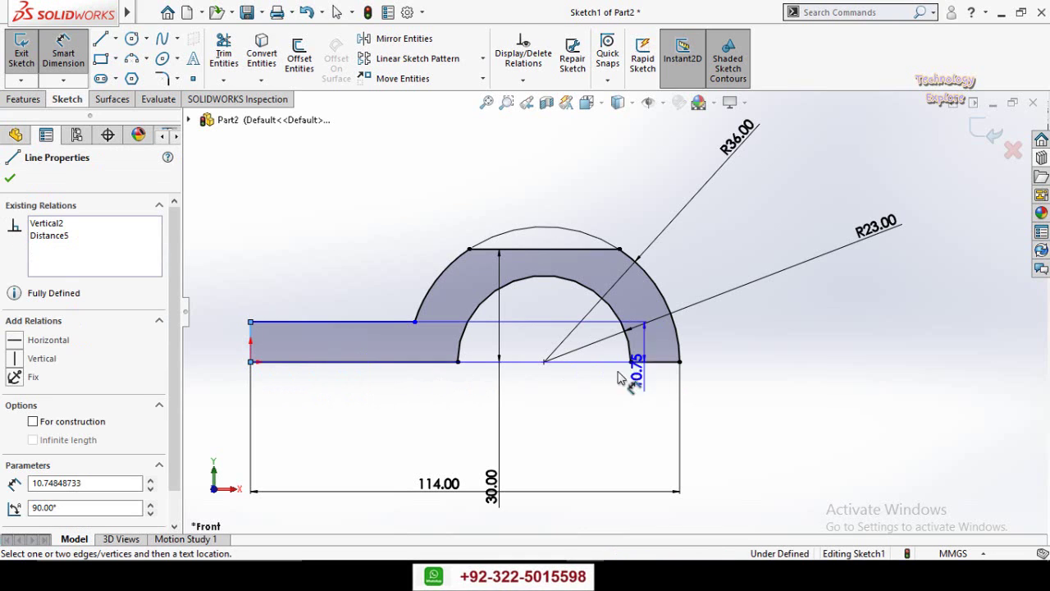
click(544, 361)
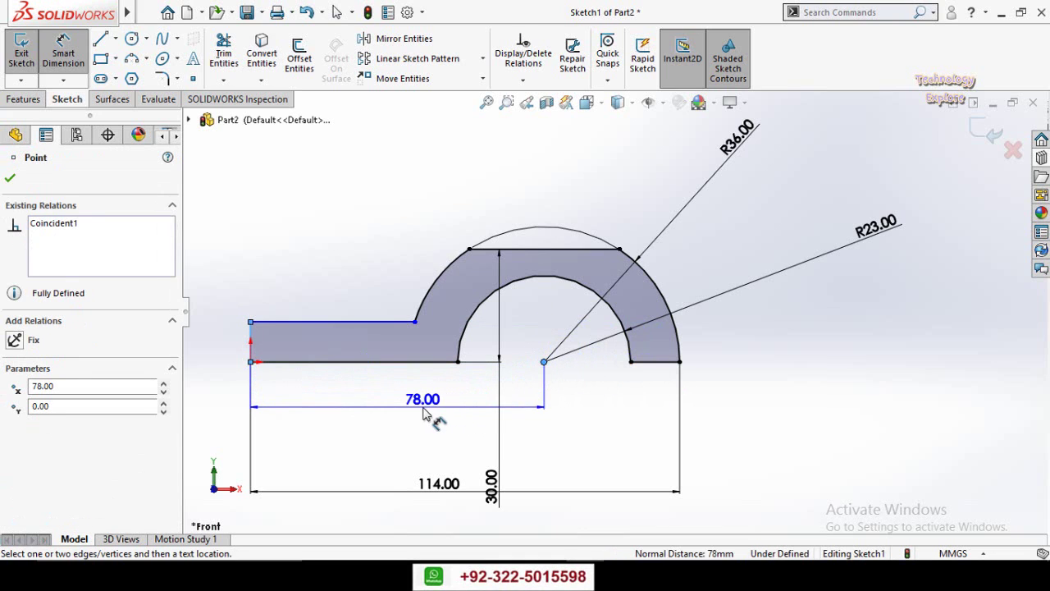
click(423, 414)
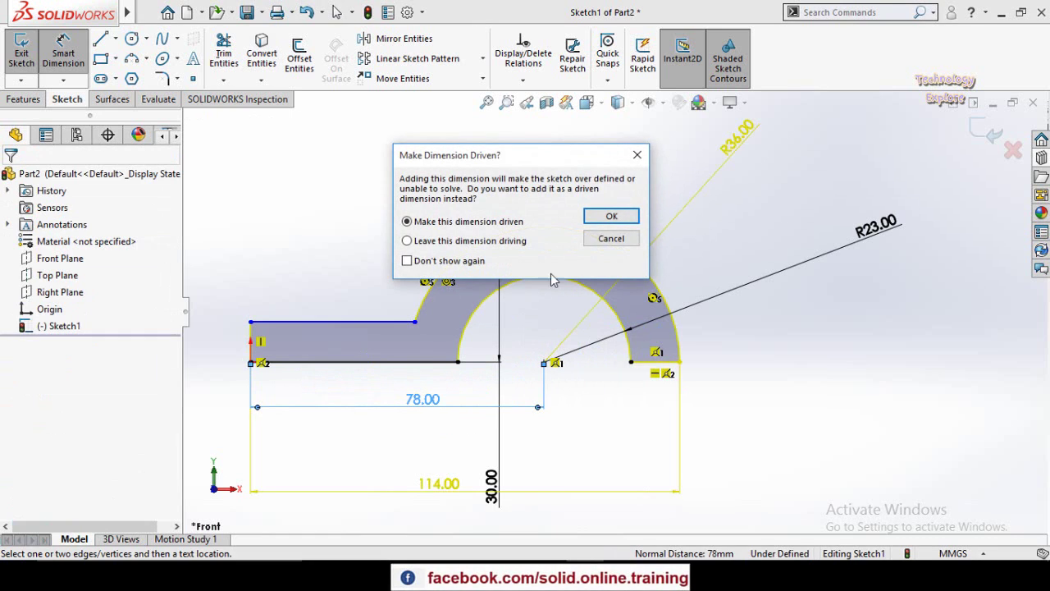
click(602, 219)
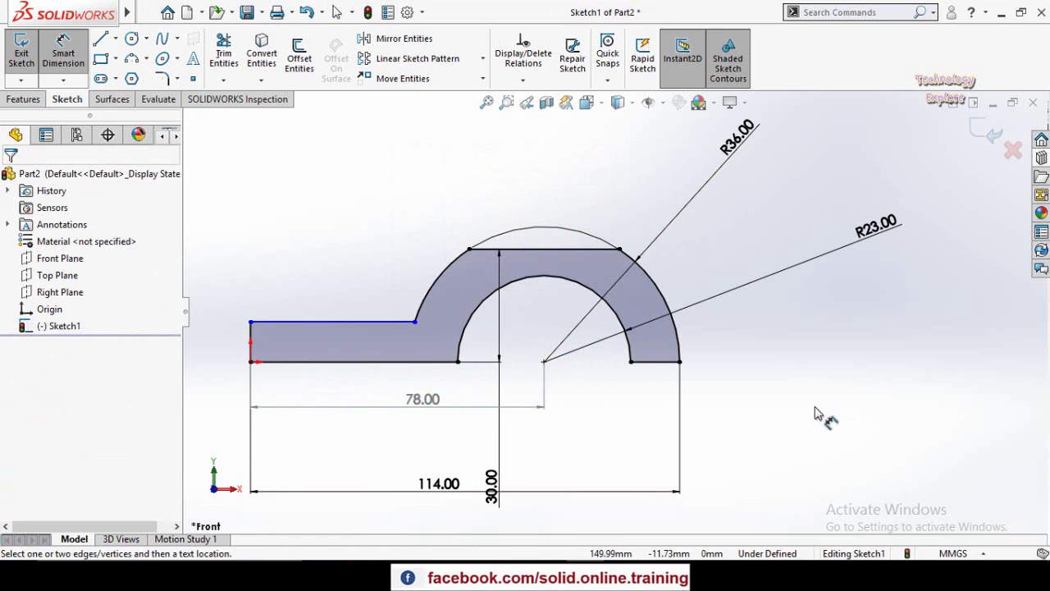
Dimension the height of the profile's left vertical edge as 11 mm
scroll(605, 318, up, 2)
scroll(367, 328, down, 2)
click(365, 320)
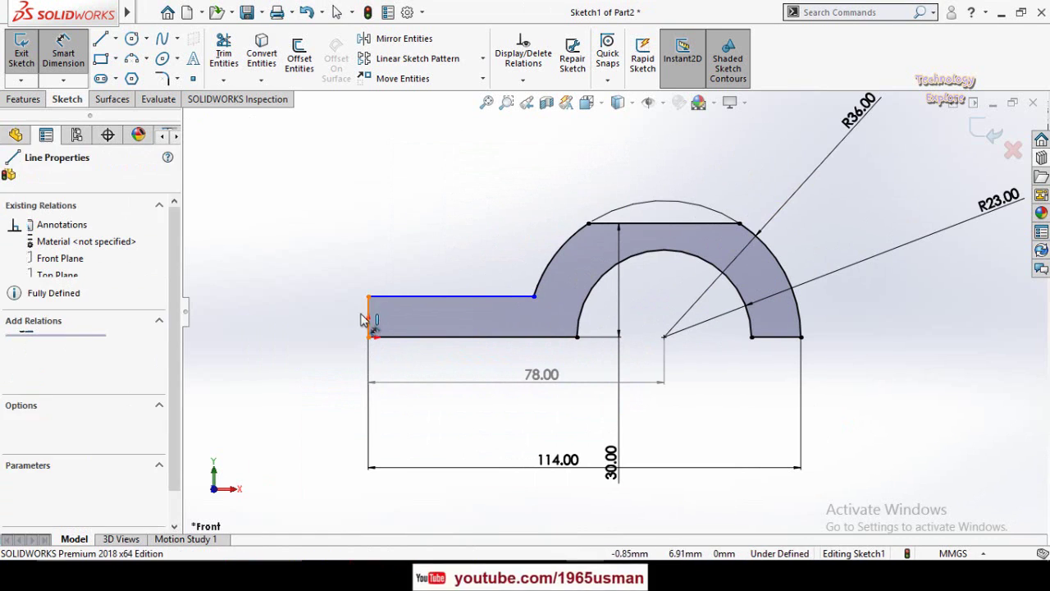
click(293, 397)
text(11)
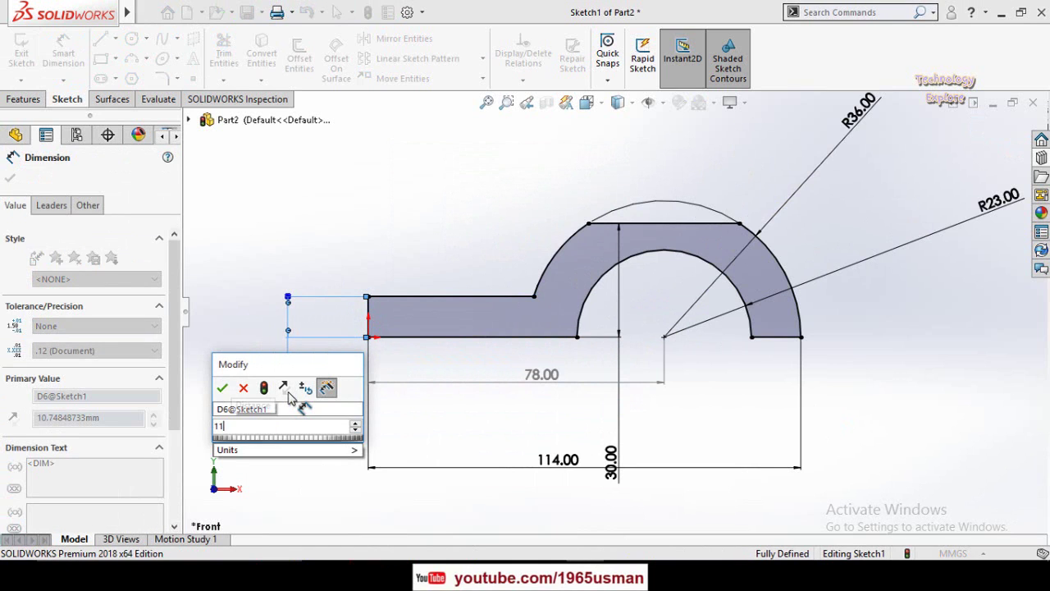
key(Return)
click(340, 468)
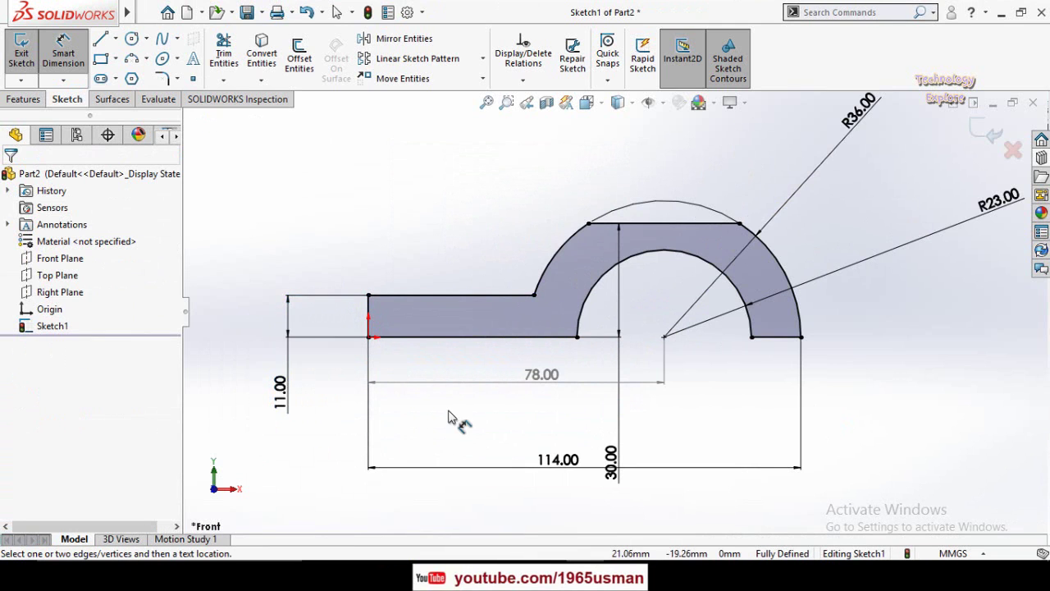
Extrude the finished bracket profile as a blind boss with a depth of 50 mm
scroll(448, 417, up, 2)
middle_drag(493, 251, 519, 320)
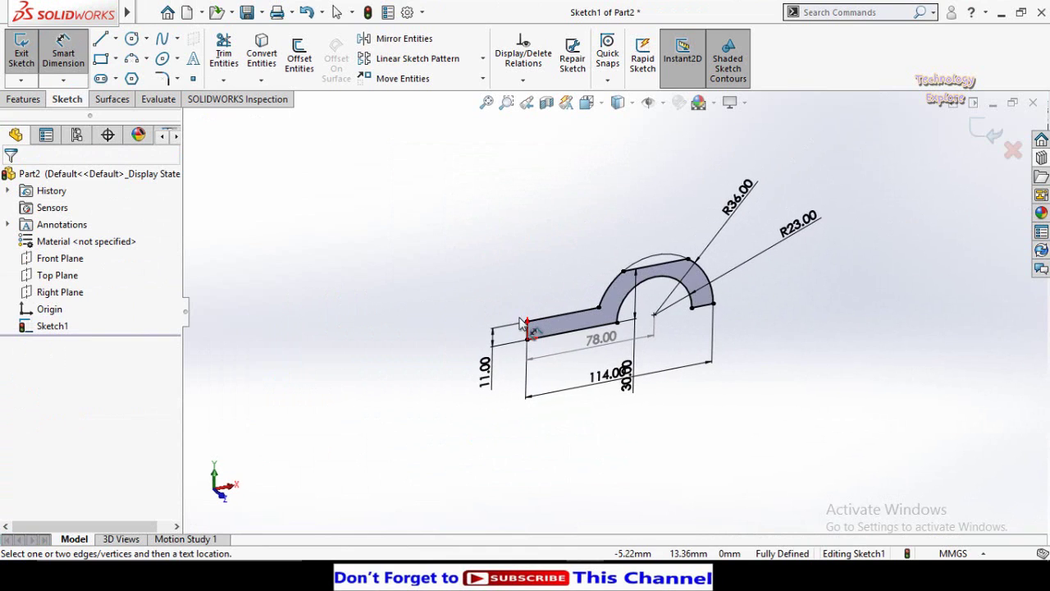
click(23, 99)
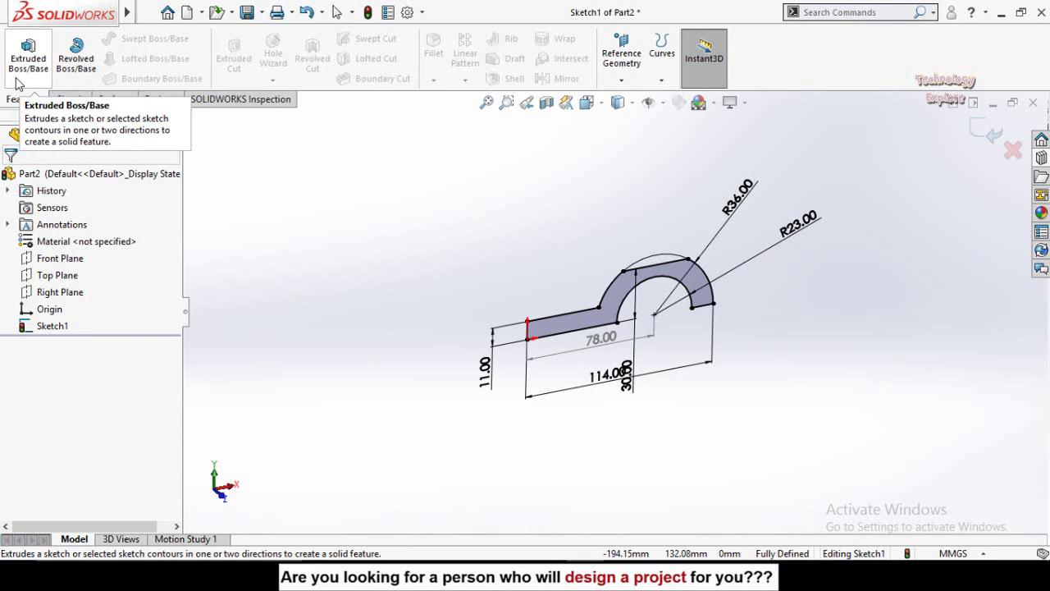
click(25, 69)
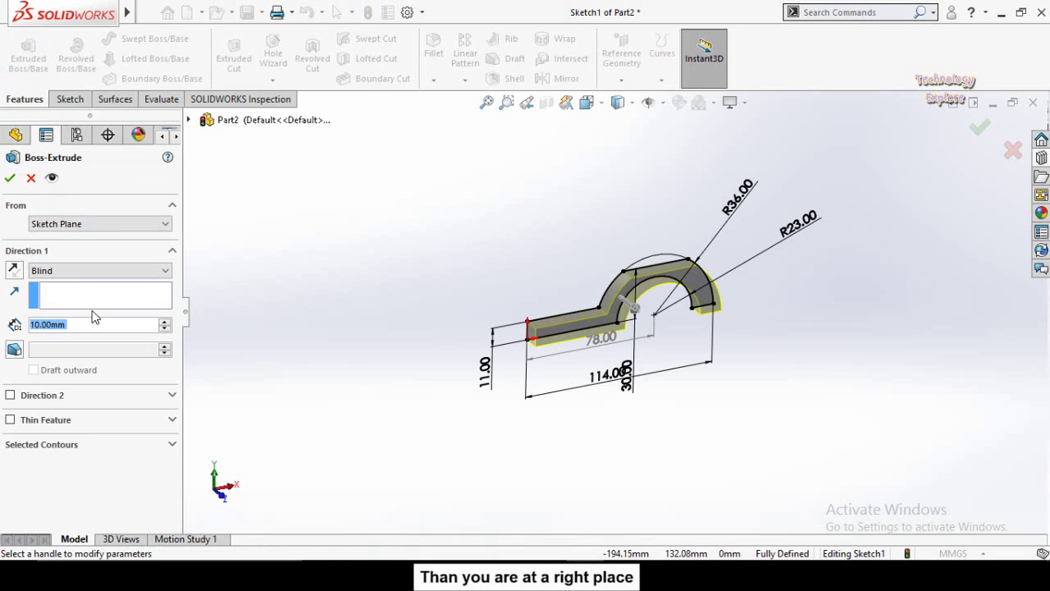
text(30)
key(Return)
key(Return)
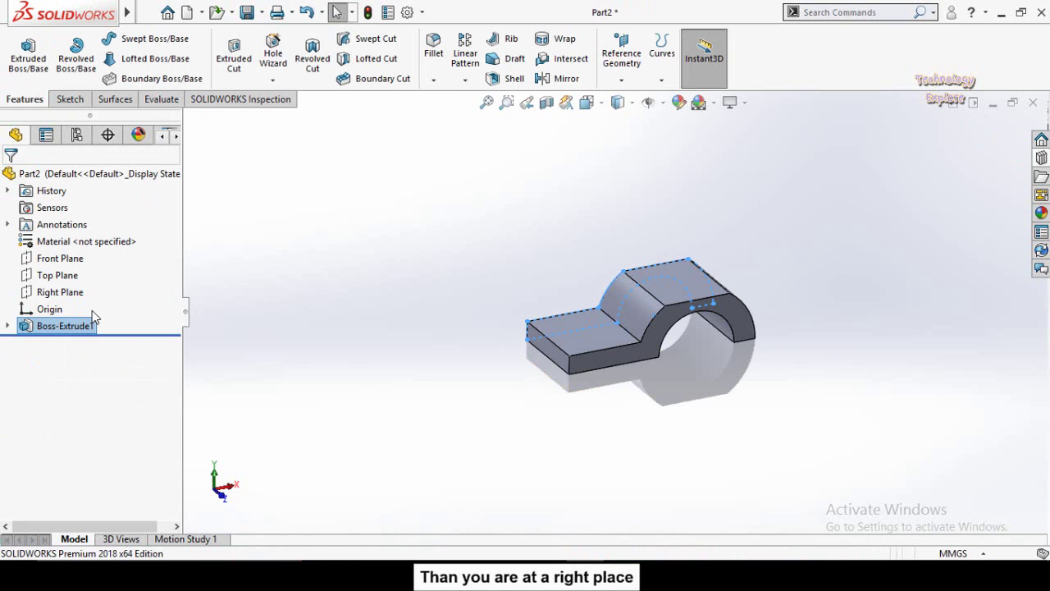
click(445, 333)
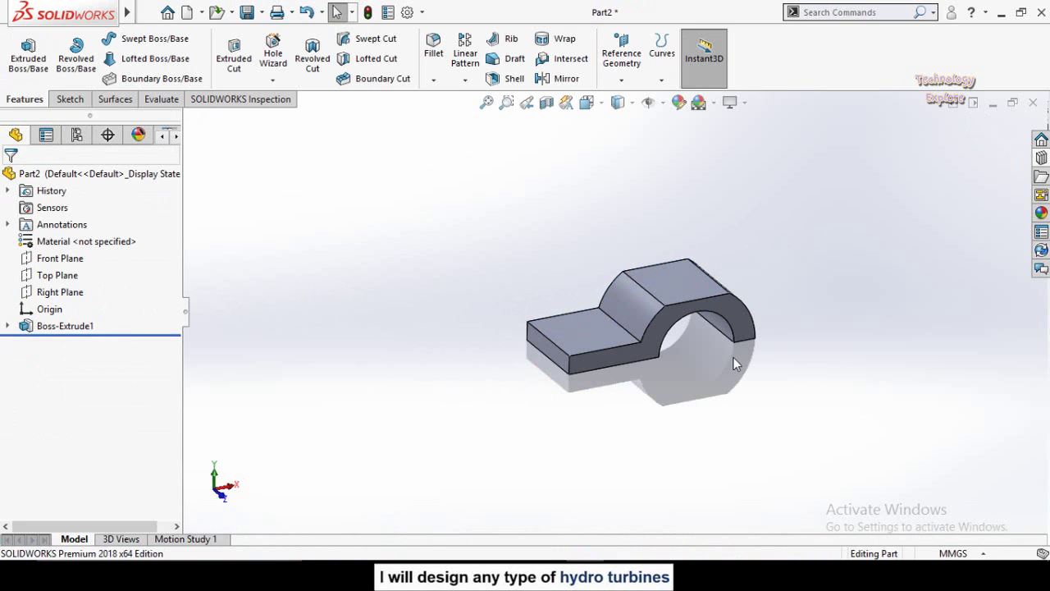
mouse_move(734, 364)
middle_down()
mouse_move(680, 375)
mouse_move(624, 328)
middle_up()
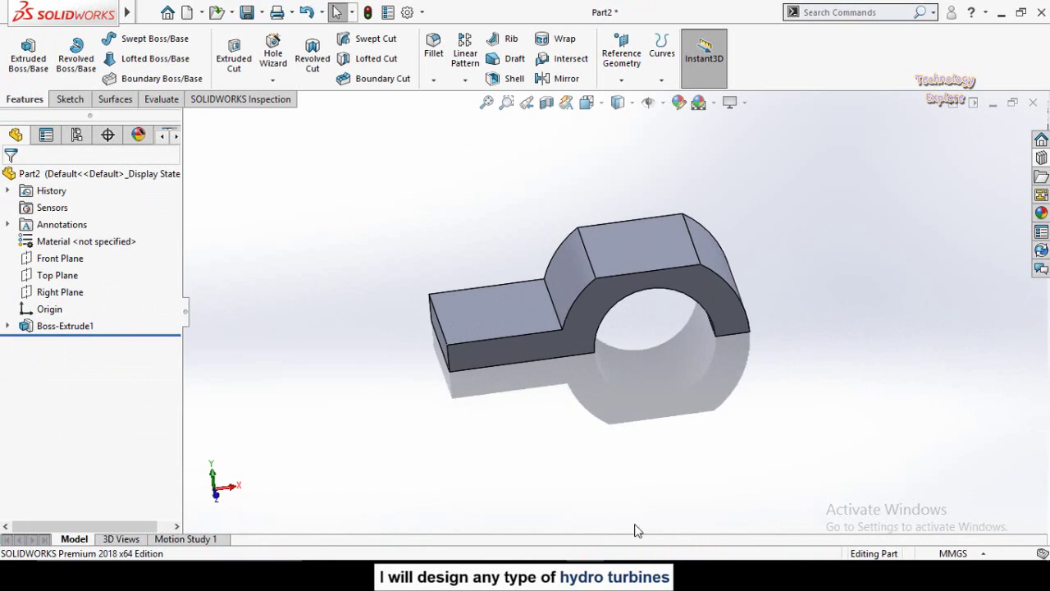
key(alt+Tab)
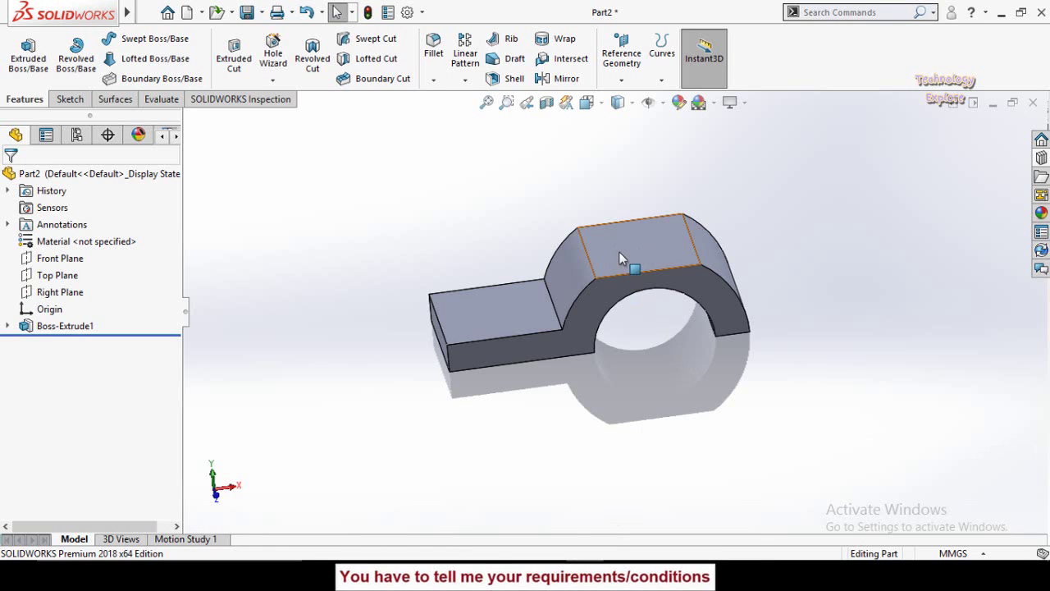
middle_drag(644, 283, 489, 207)
click(632, 293)
click(490, 207)
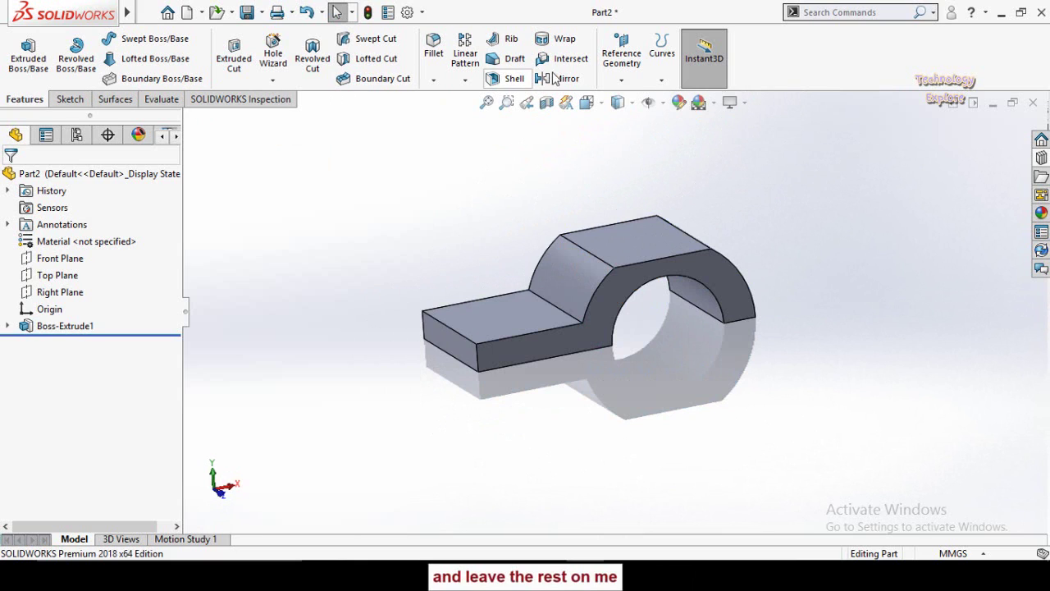
Create a mid-plane reference plane between the bracket's front and back faces
click(624, 64)
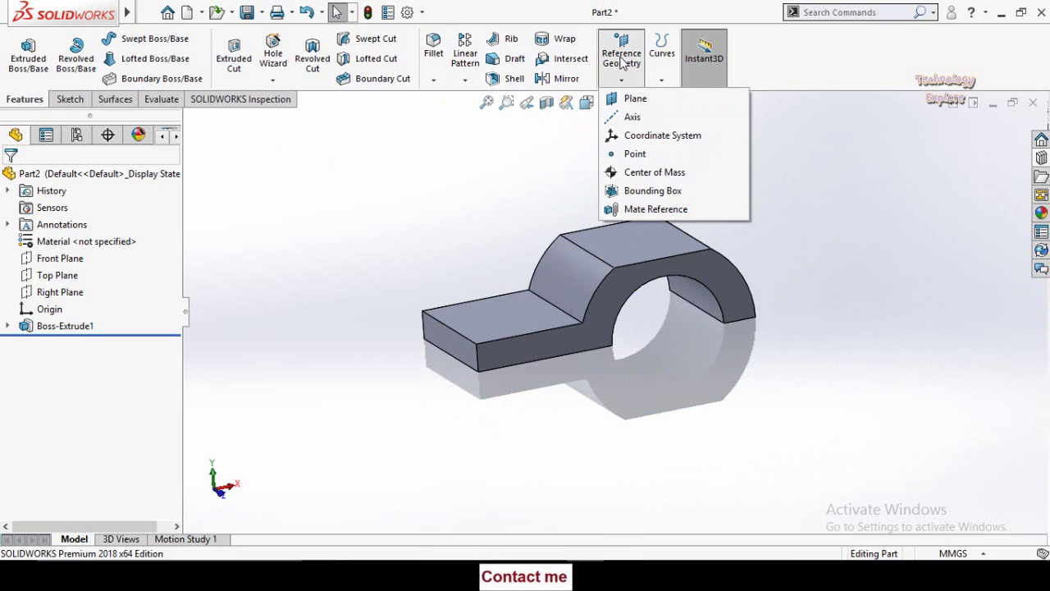
click(629, 100)
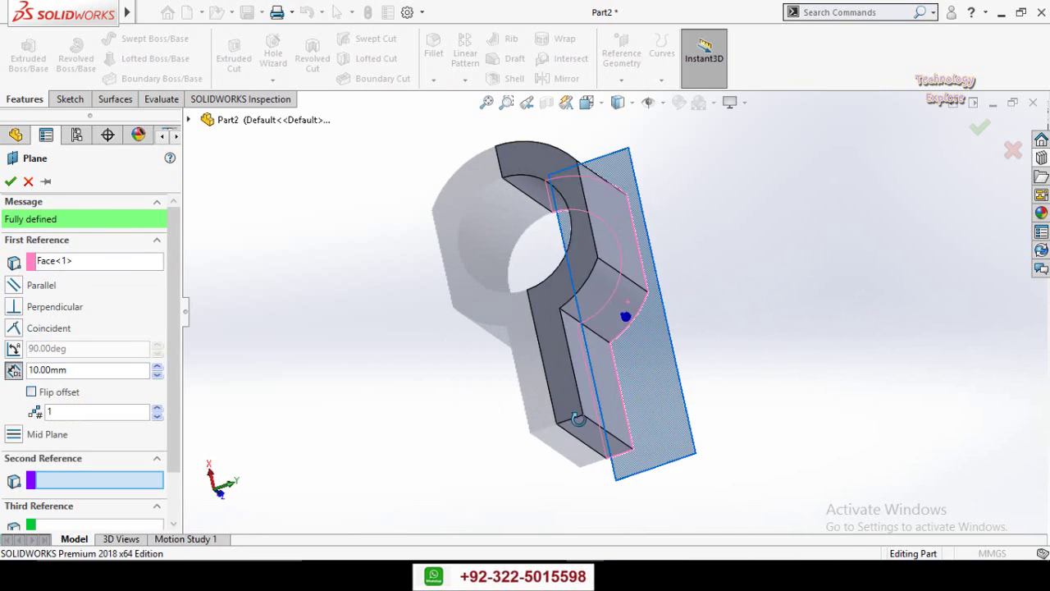
click(557, 308)
middle_drag(488, 351, 397, 235)
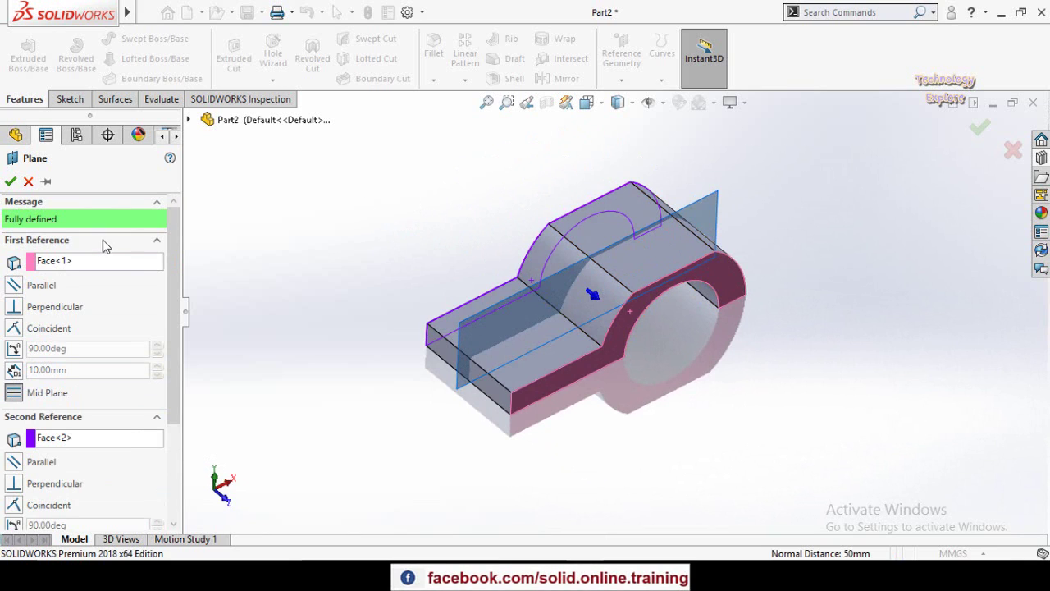
click(10, 181)
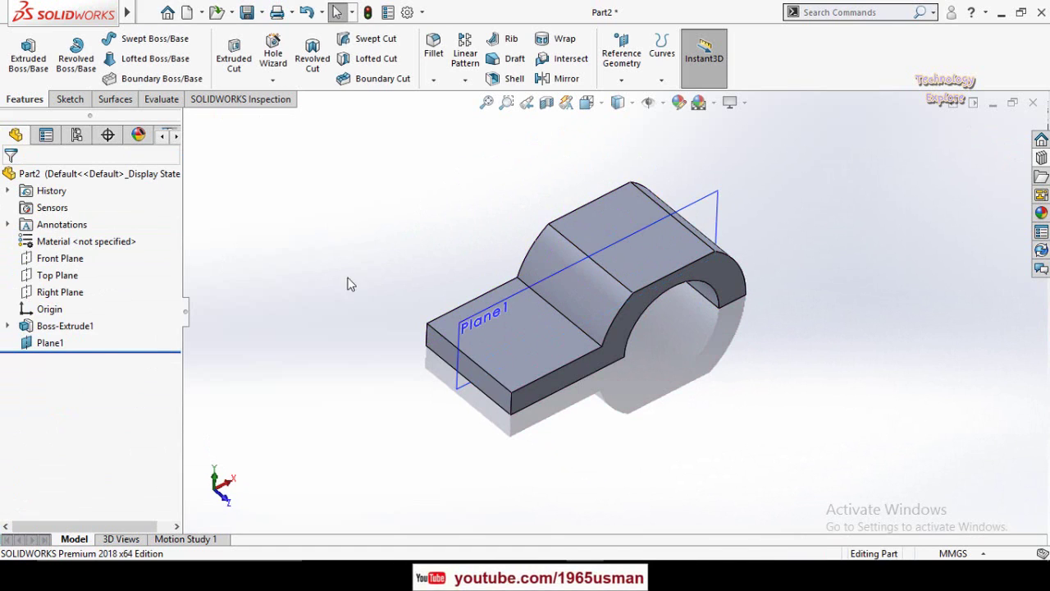
Start a sketch on the mid-plane between the bracket's front and back faces and view it face-on
middle_drag(365, 279, 459, 246)
click(492, 261)
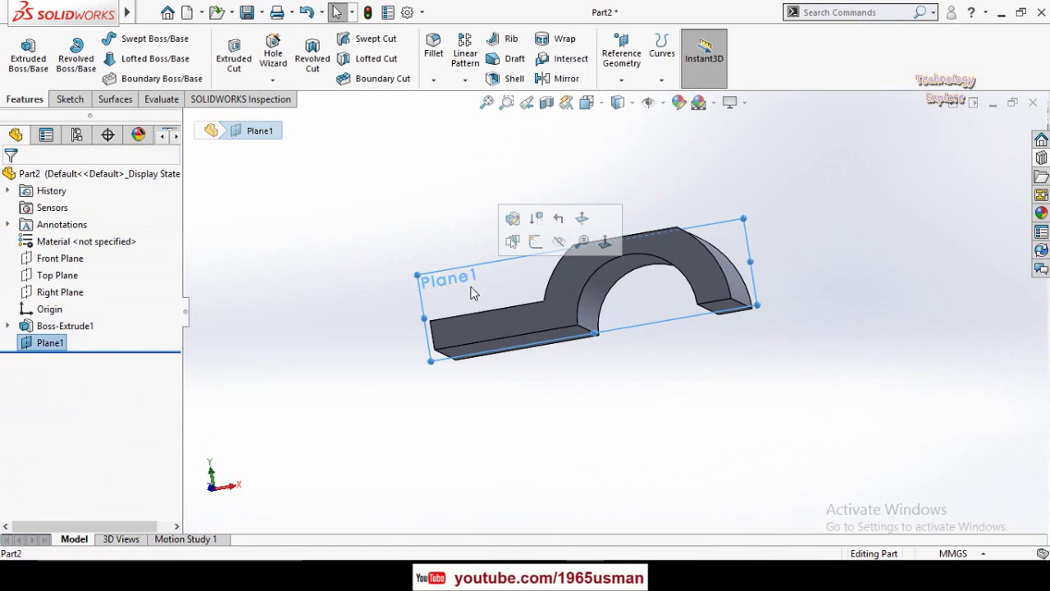
click(534, 241)
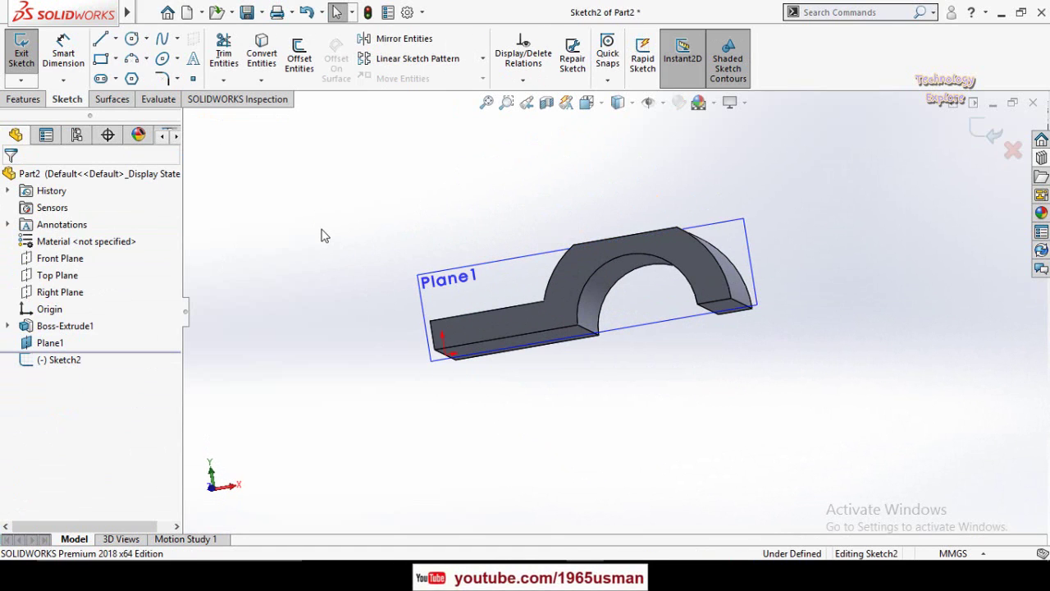
key(ctrl+8)
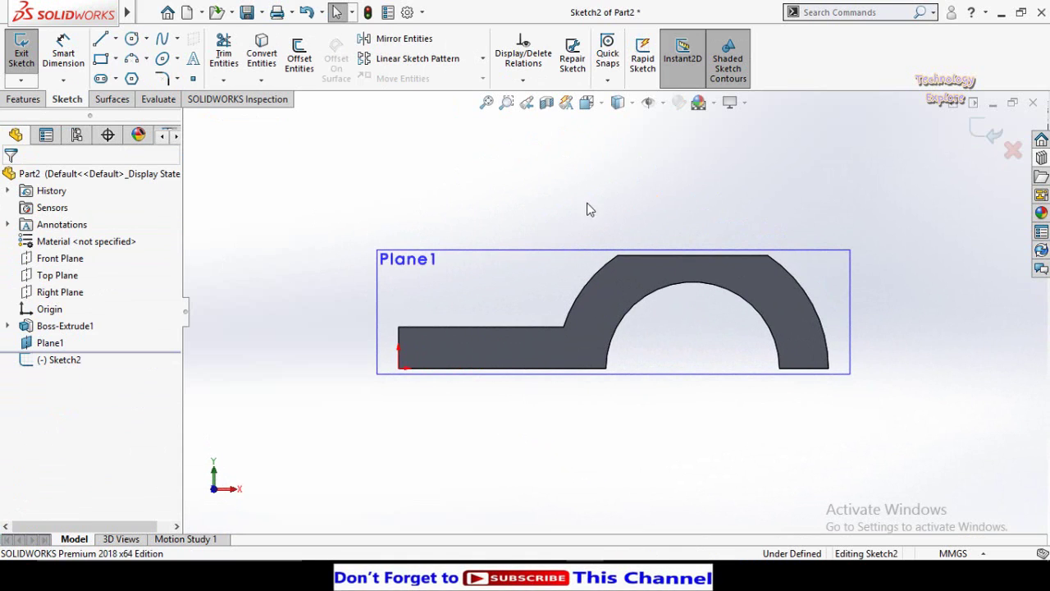
scroll(519, 341, up, 1)
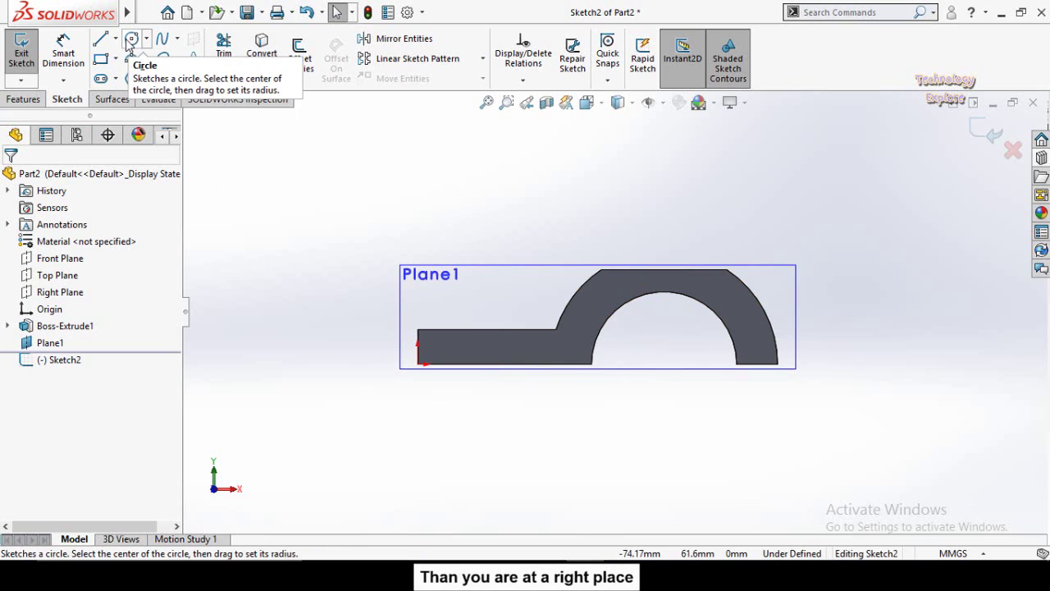
Sketch a vertical line about 74 mm long upward from the bracket's lower right corner
click(100, 39)
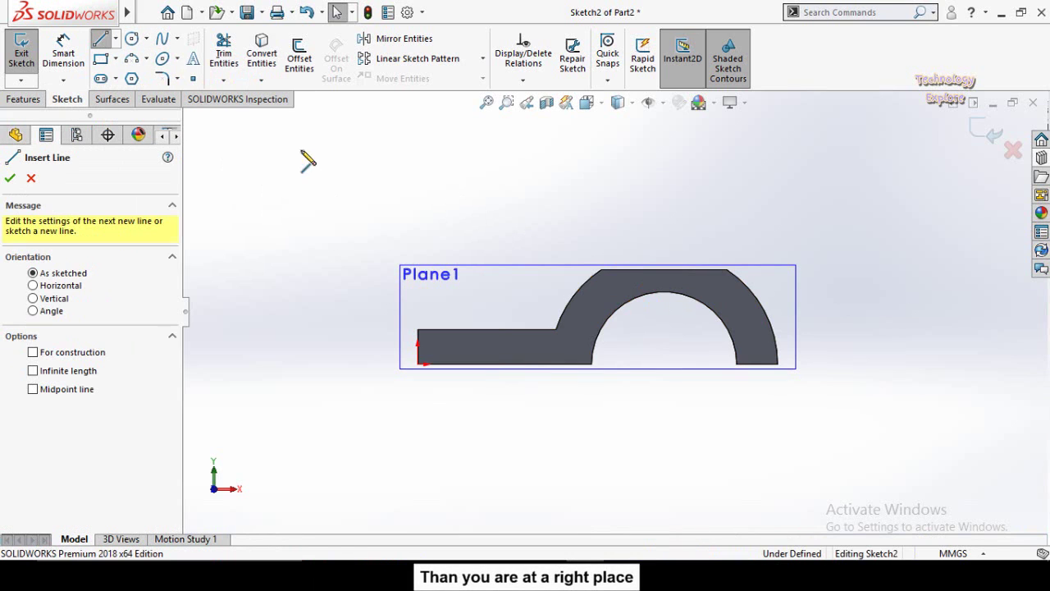
click(777, 366)
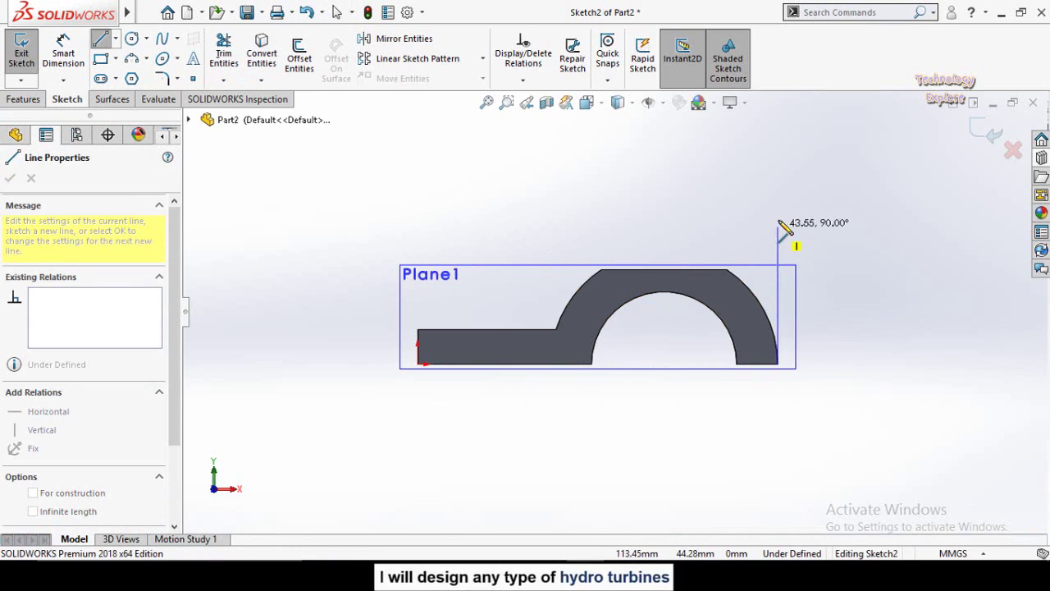
click(778, 130)
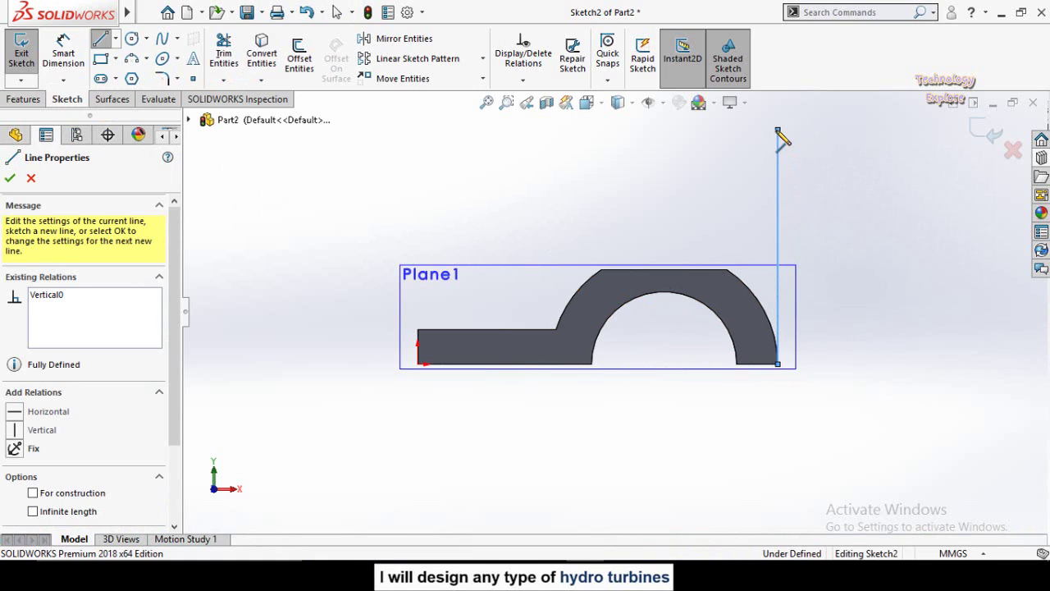
key(Escape)
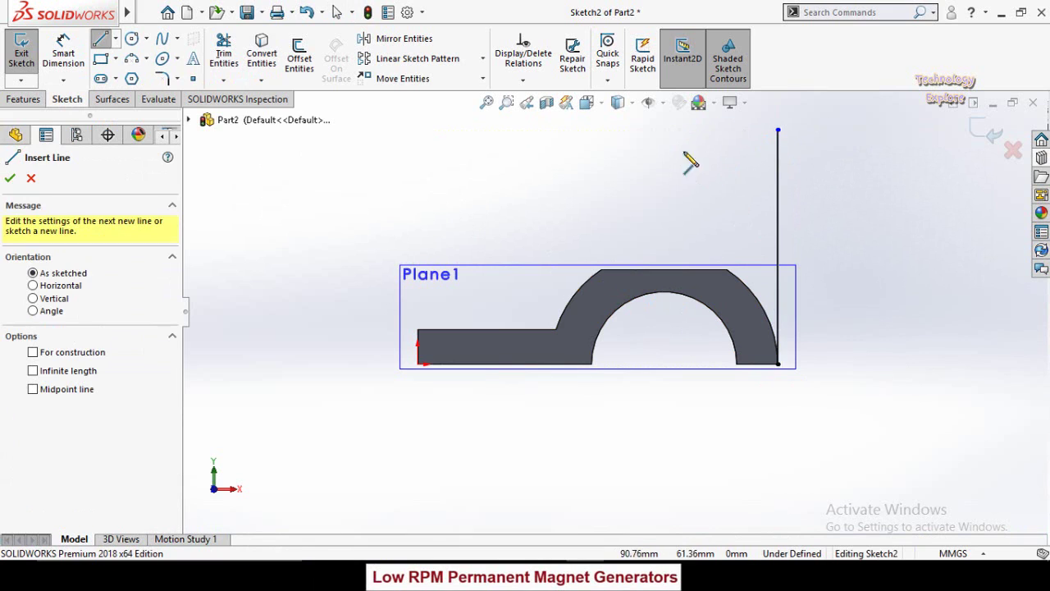
Sketch a vertical line about 36 mm long, about 25 mm left of the tall line, with the upper ends level
click(697, 130)
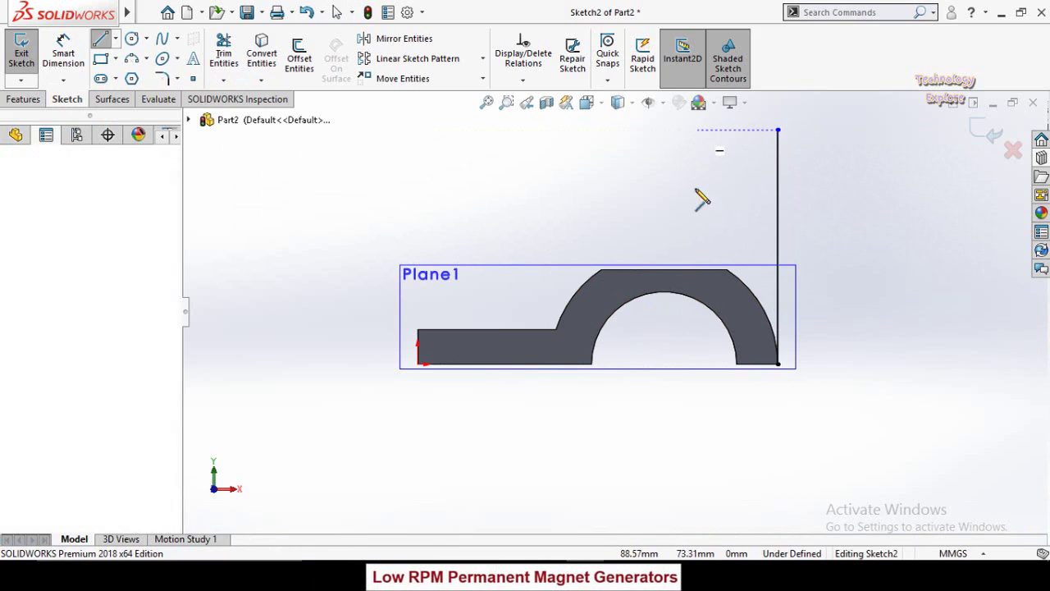
click(698, 246)
key(Escape)
scroll(722, 250, up, 1)
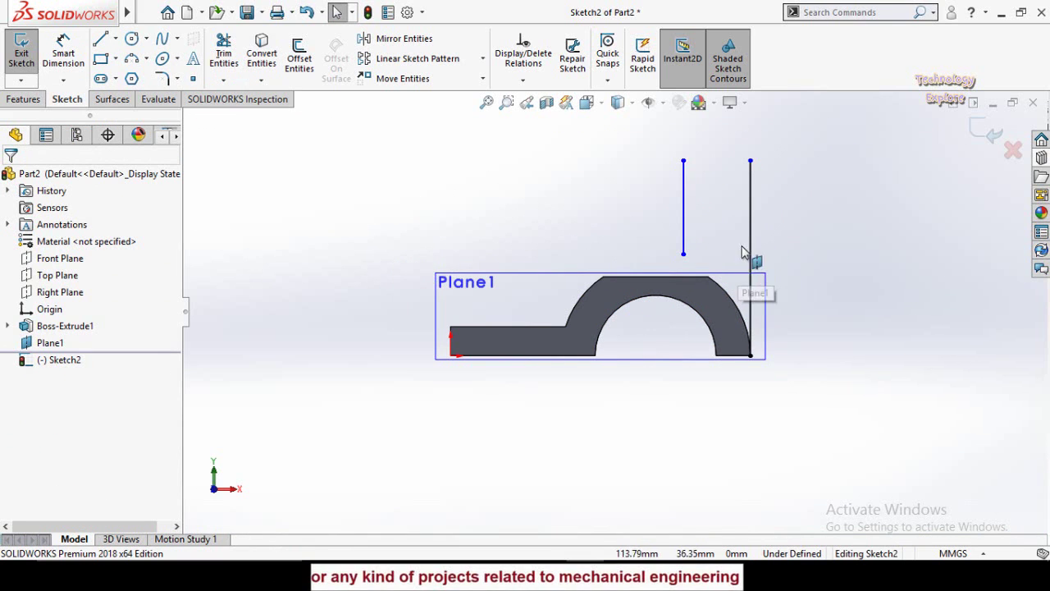
Sketch a three-point arc of about 35 mm radius from the short line's lower end to the left corner of the bracket's flat top
click(115, 59)
click(131, 58)
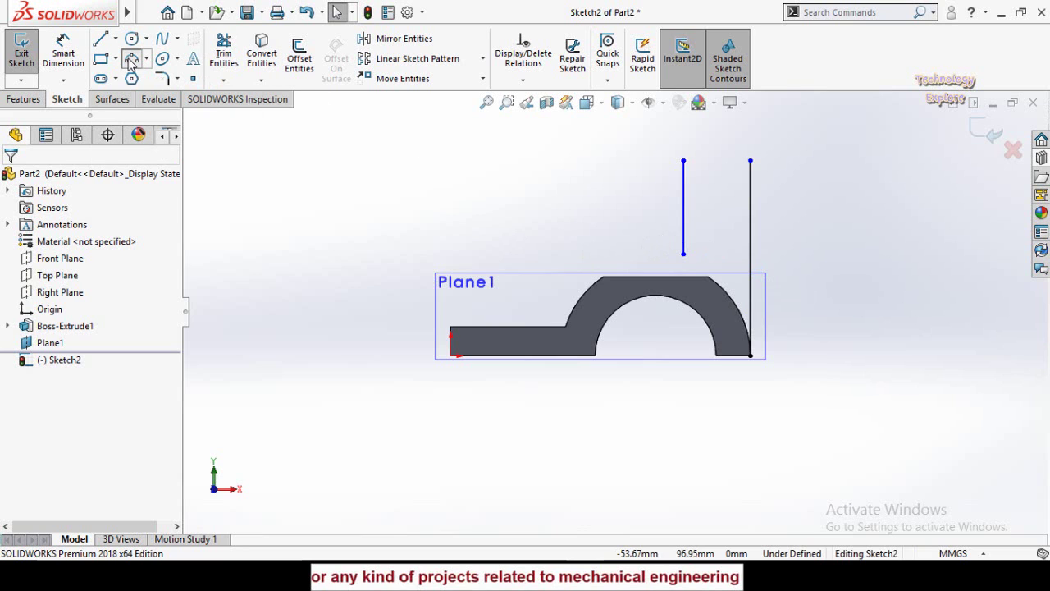
scroll(722, 263, down, 2)
click(657, 253)
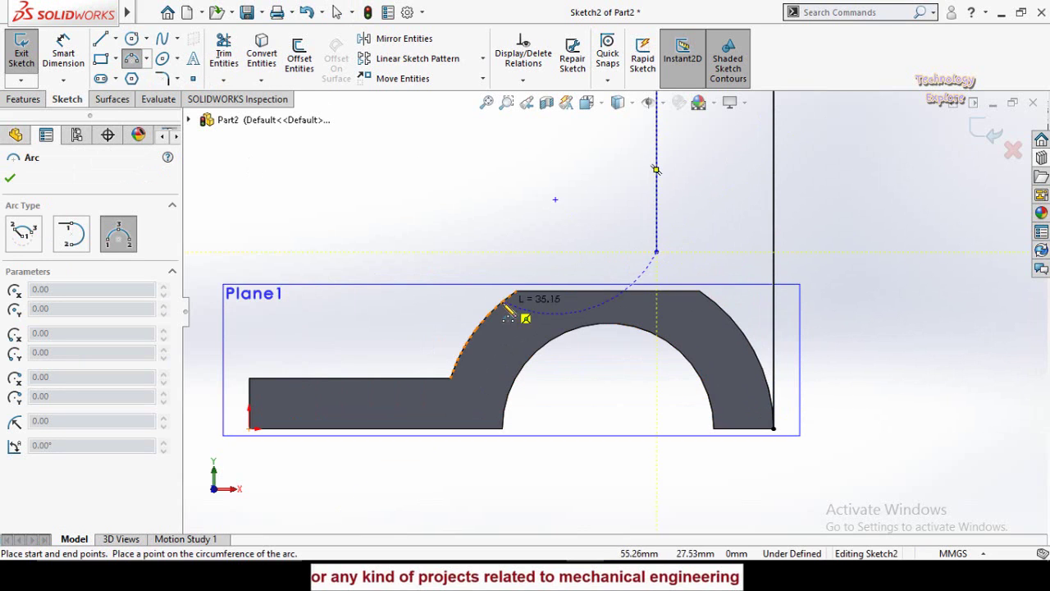
click(519, 289)
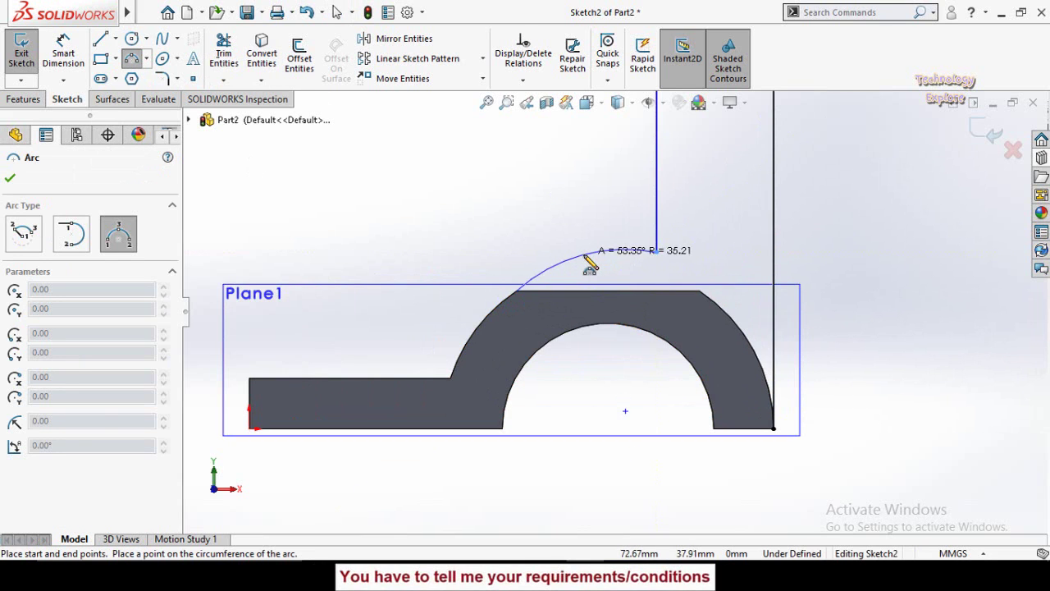
click(590, 265)
key(Escape)
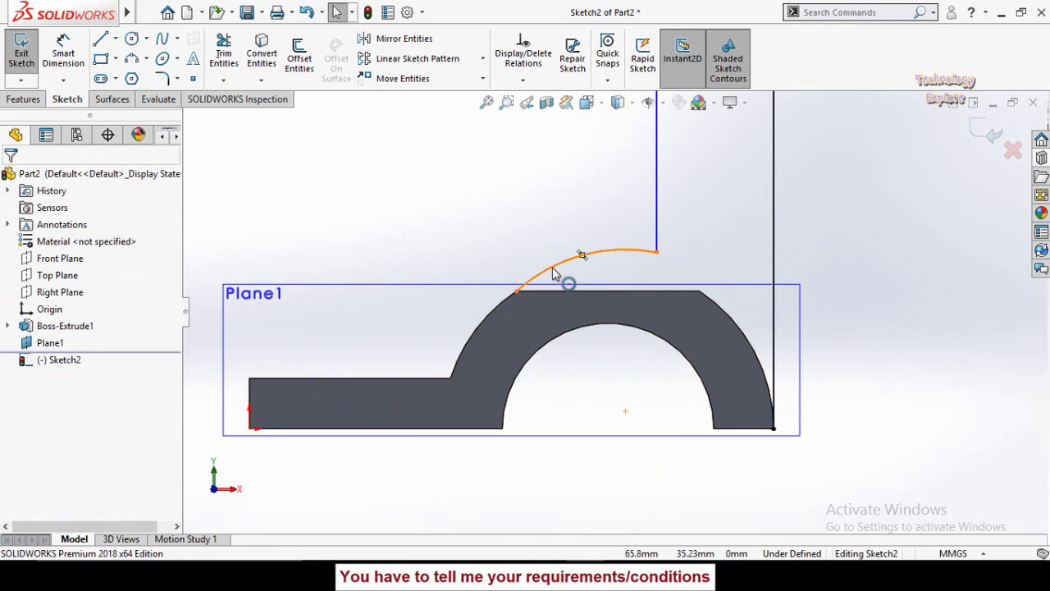
Make the new arc concentric with the bracket's left outer curved edge
click(555, 274)
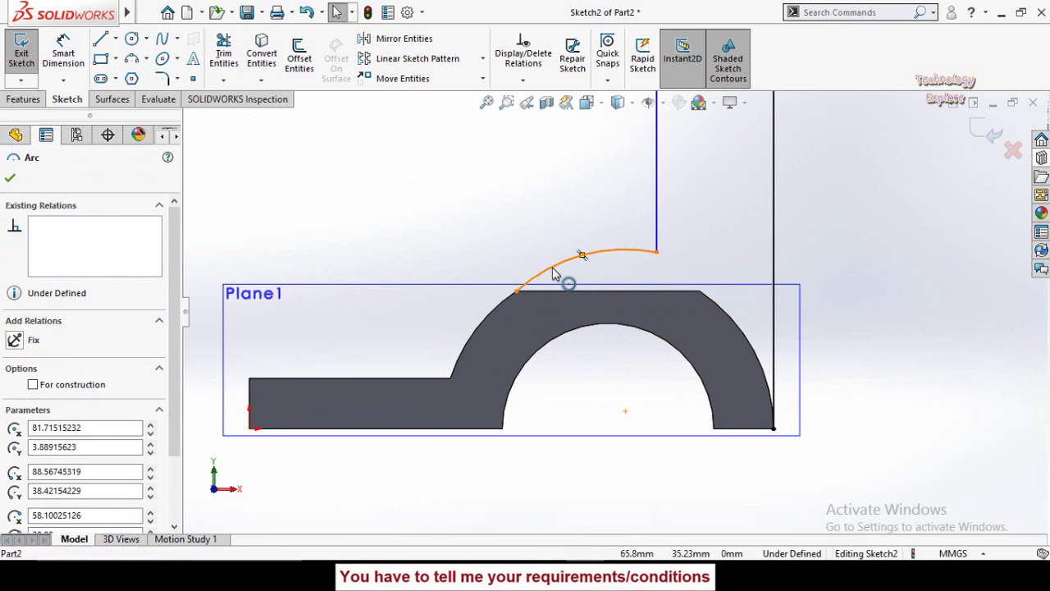
ctrl+click(487, 326)
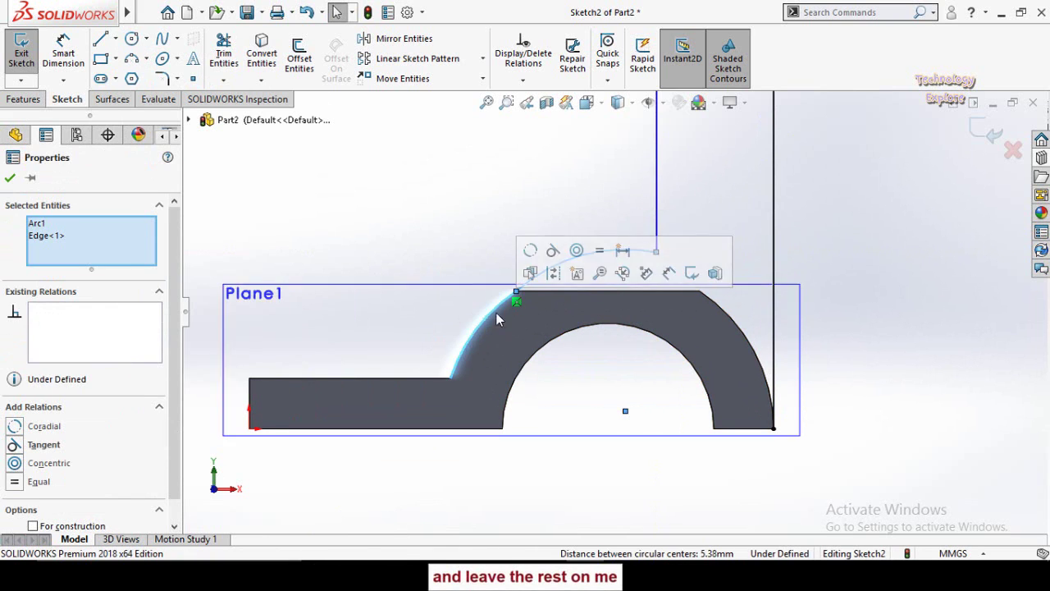
click(579, 247)
click(577, 220)
scroll(616, 312, up, 3)
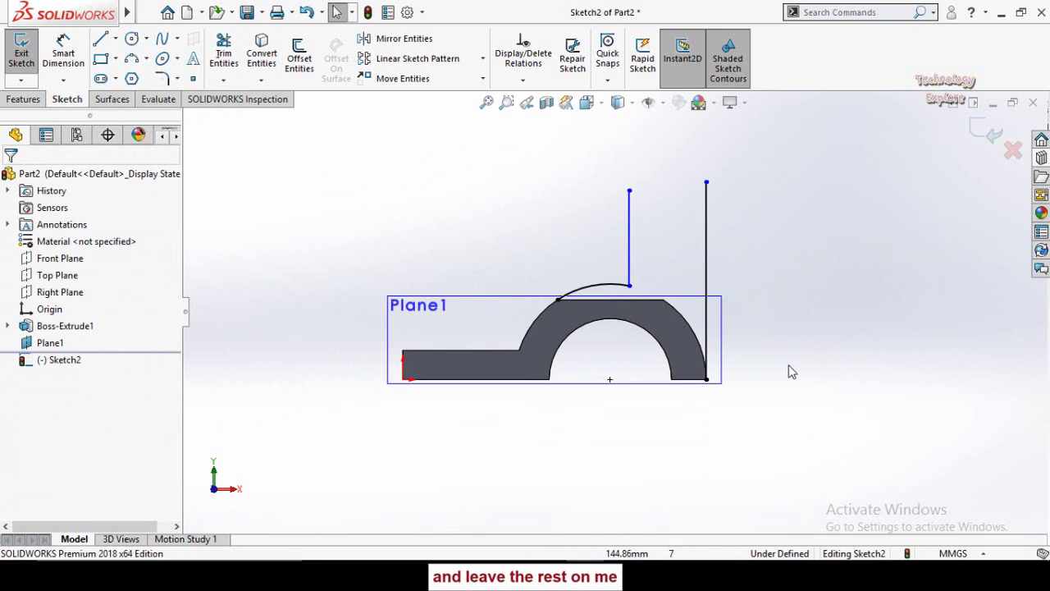
Join the upper ends of the two vertical lines with a three-point arc of about 14.6 mm radius
right_drag(790, 369, 738, 322)
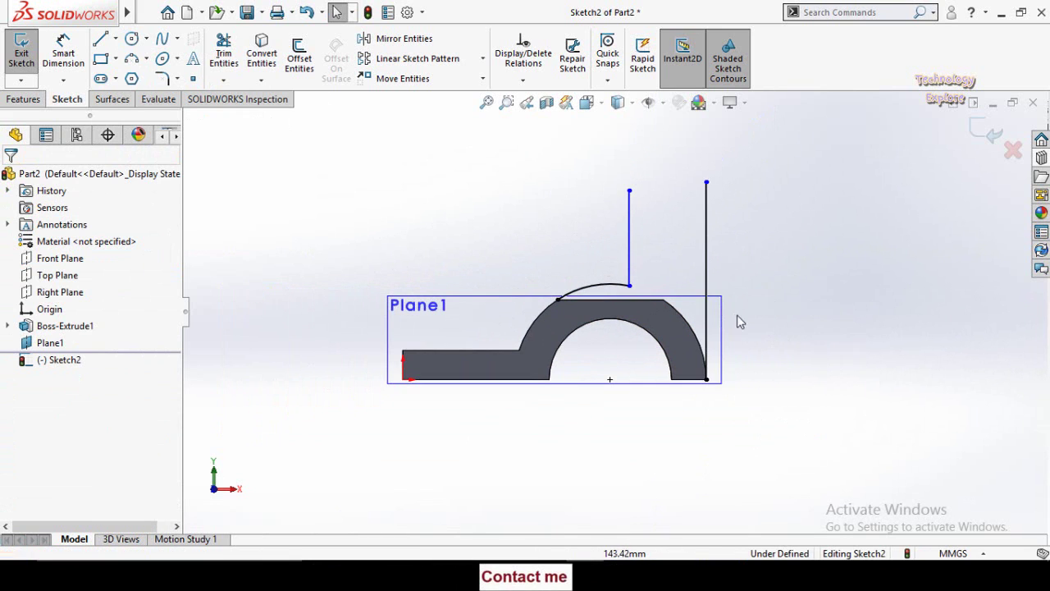
click(129, 41)
click(630, 191)
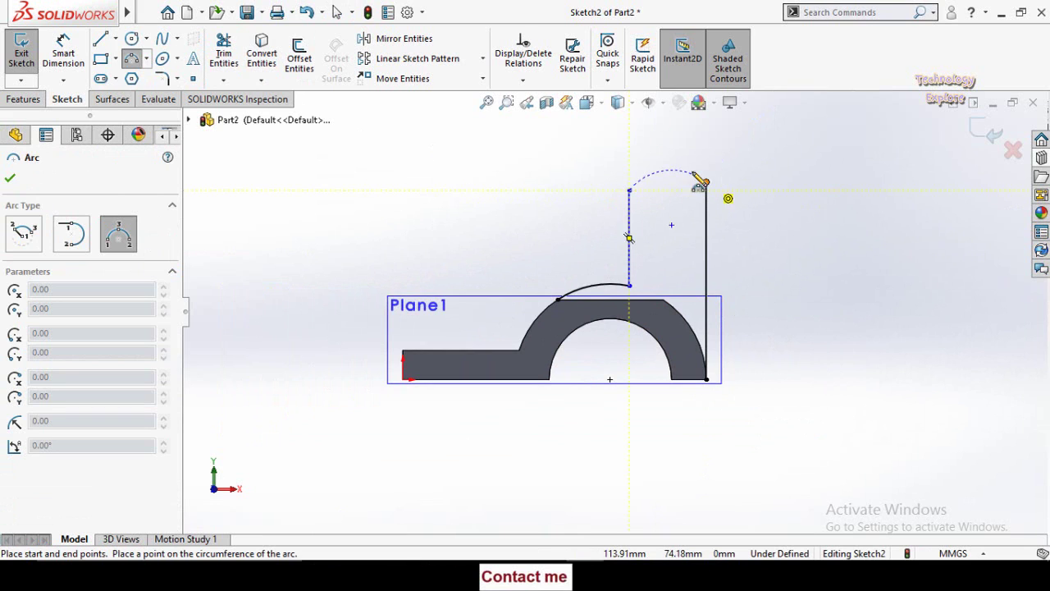
click(705, 182)
click(665, 148)
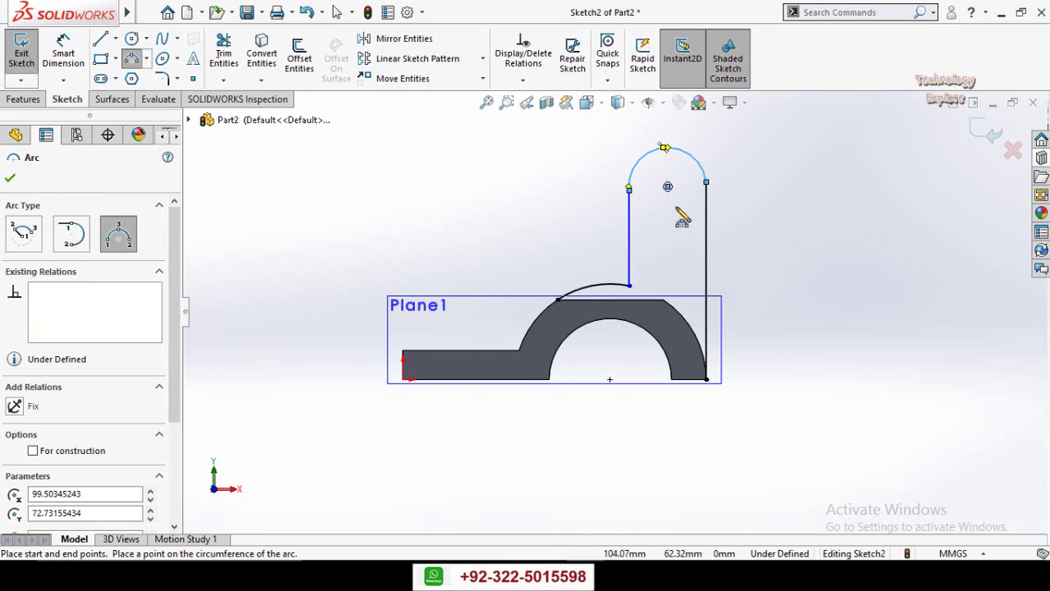
Sketch a circle about 17 mm in diameter centred on the upper arc's centre point
click(131, 38)
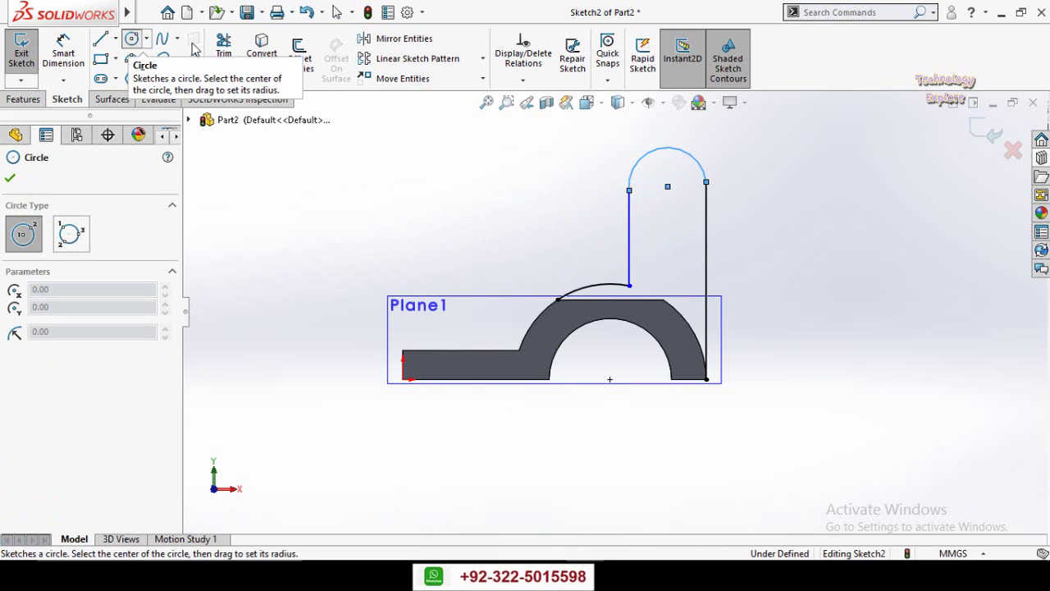
click(668, 187)
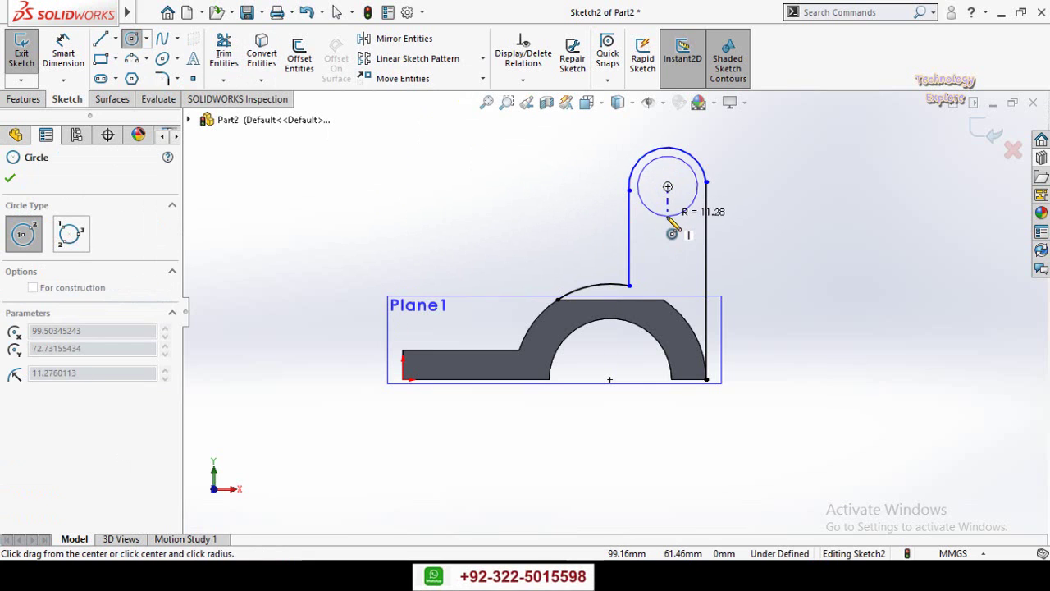
click(668, 210)
key(Escape)
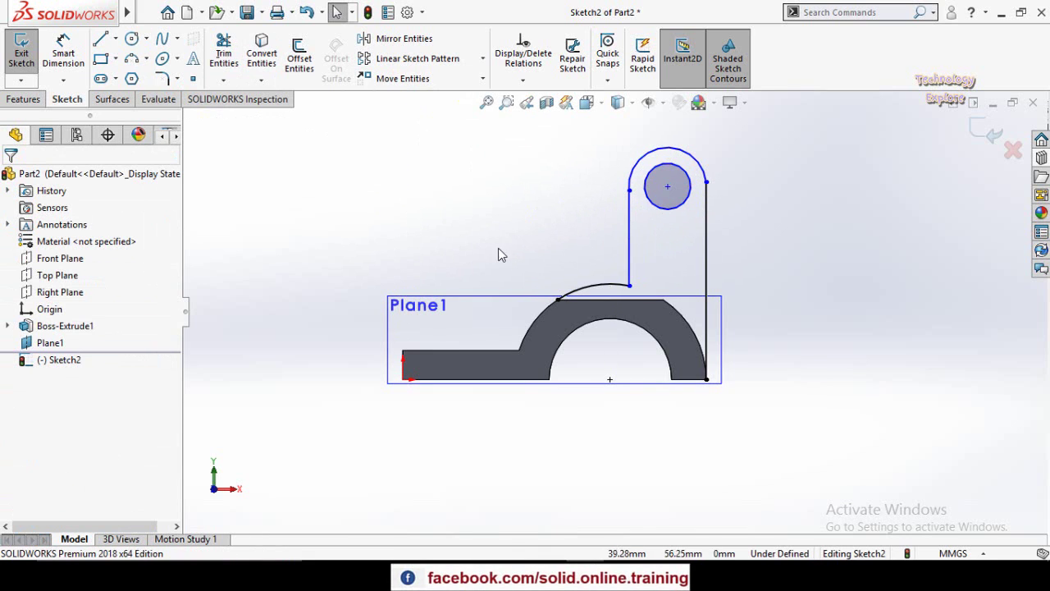
right_drag(499, 253, 499, 185)
key(Escape)
Add a horizontal relation between the two end points of the upper arc
ctrl+middle_drag(672, 181, 660, 209)
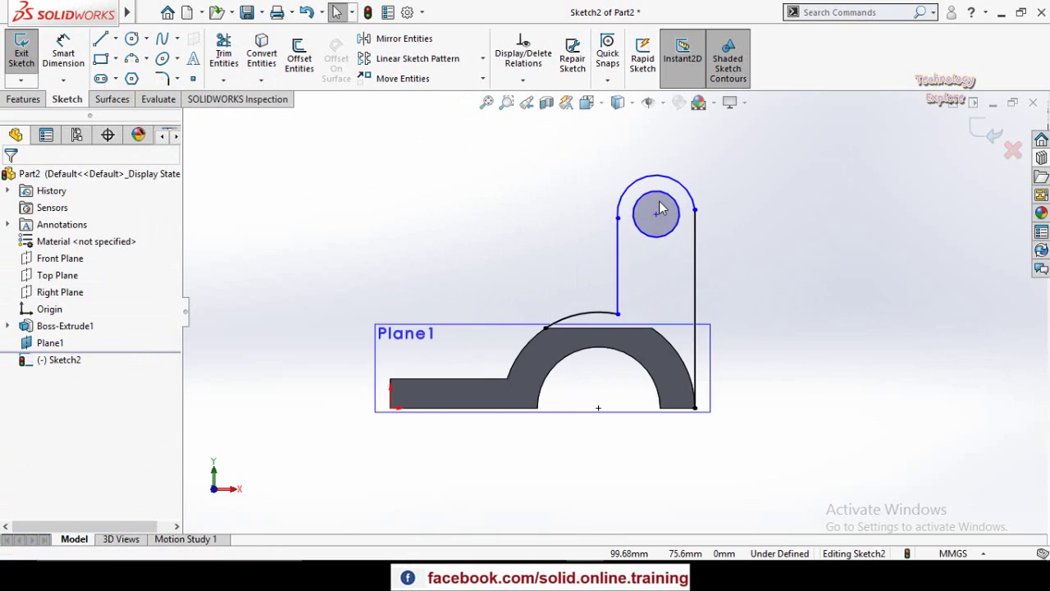
scroll(660, 210, down, 1)
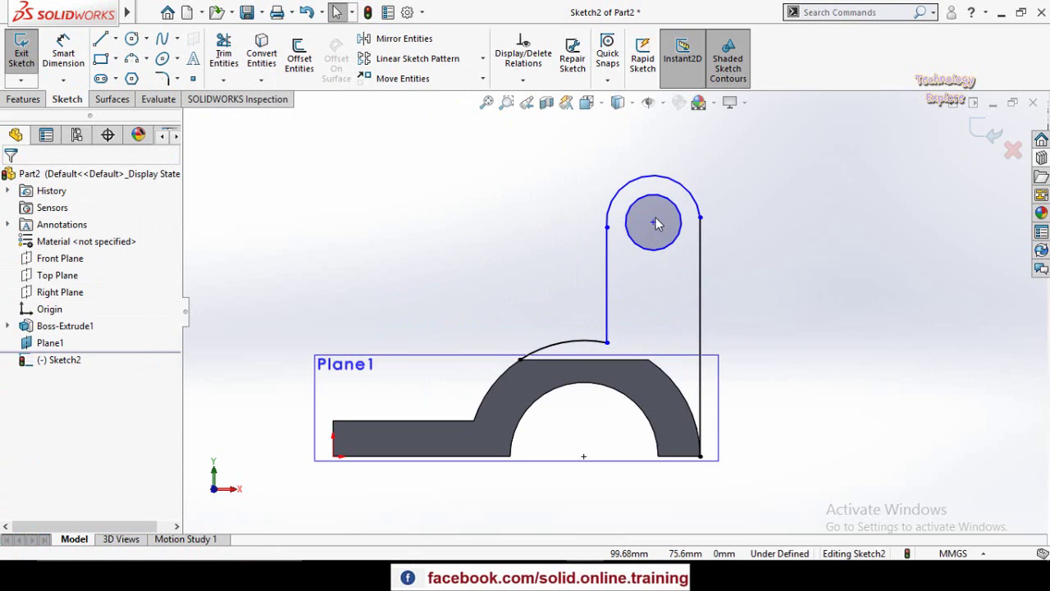
click(607, 229)
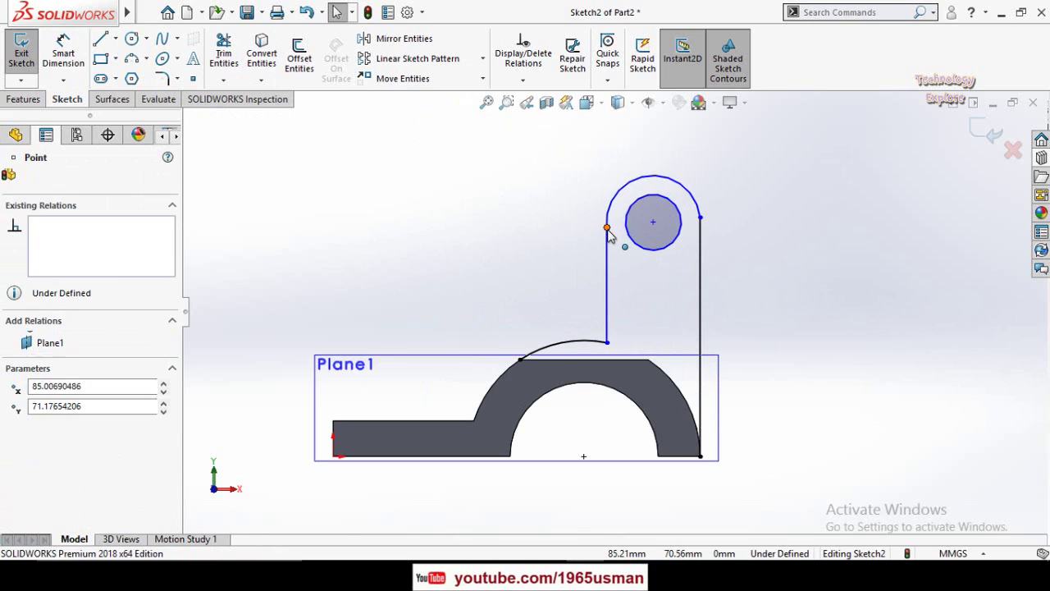
ctrl+click(700, 219)
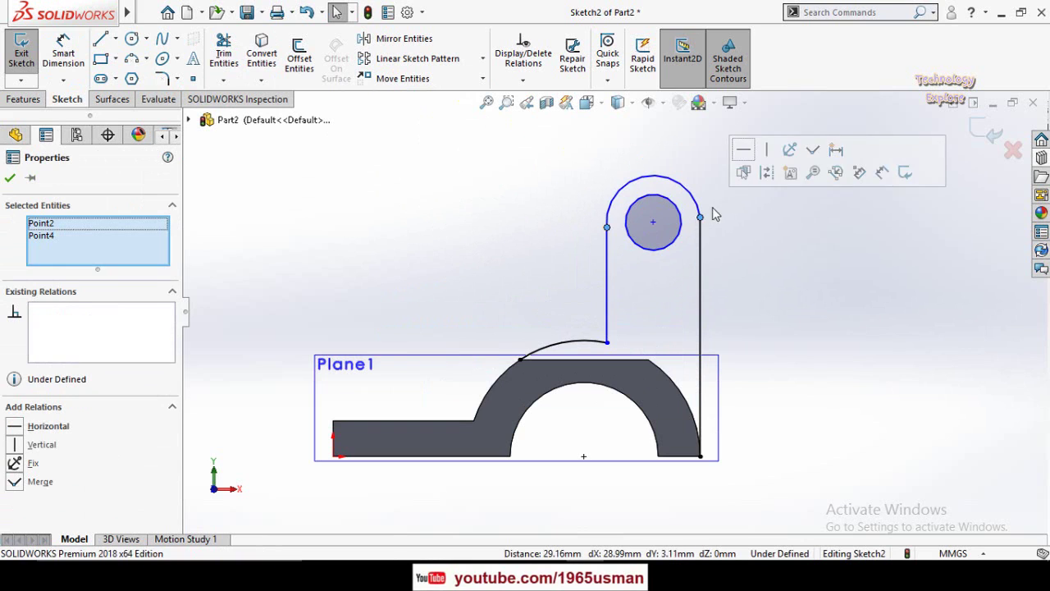
click(742, 153)
key(Escape)
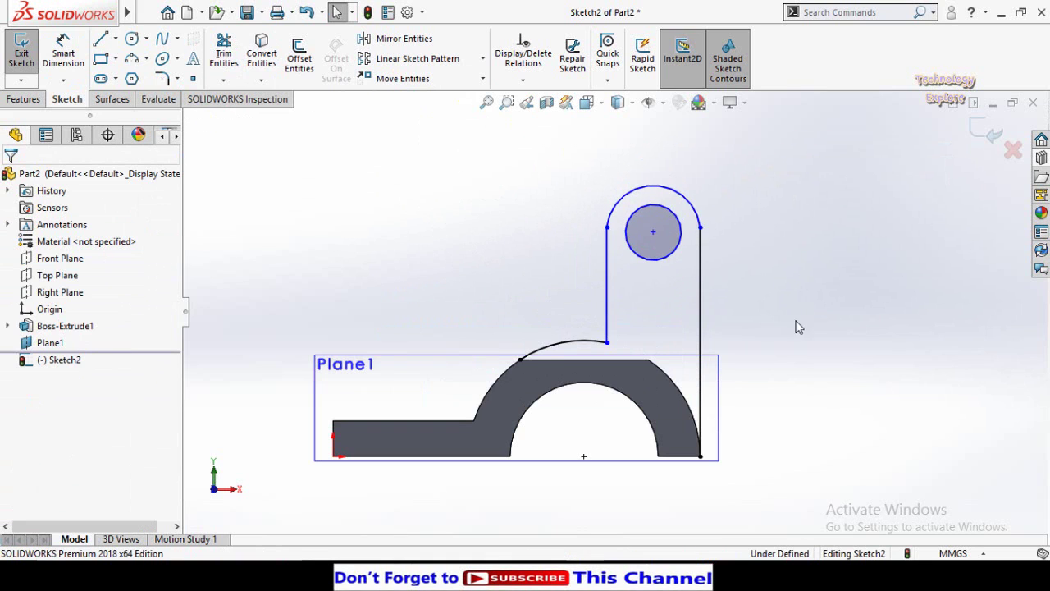
Dimension the circle's diameter as 28 mm
scroll(789, 333, up, 2)
right_drag(789, 332, 780, 245)
scroll(686, 328, down, 1)
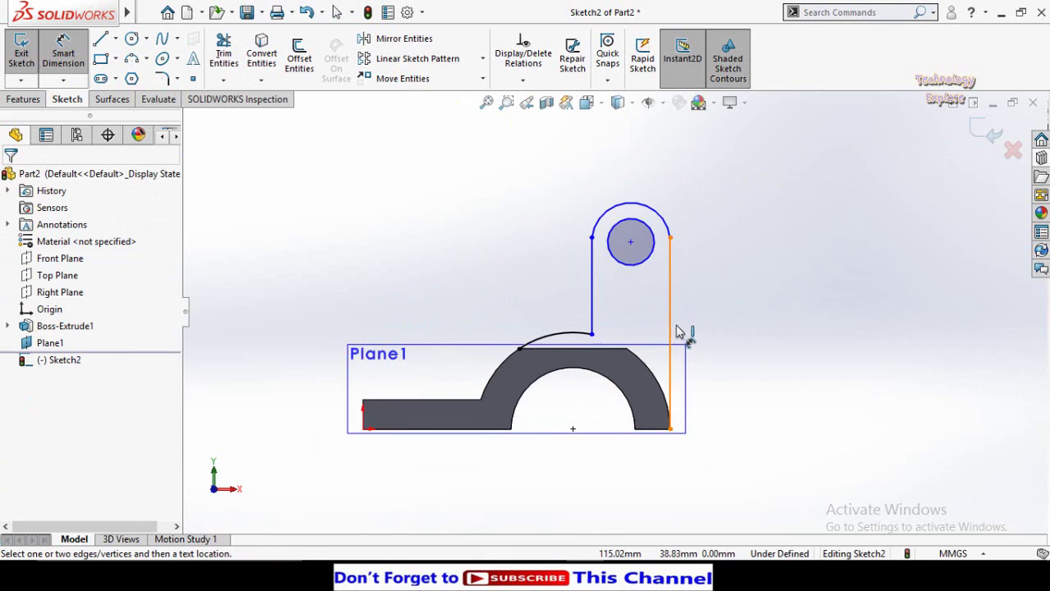
click(644, 271)
click(823, 302)
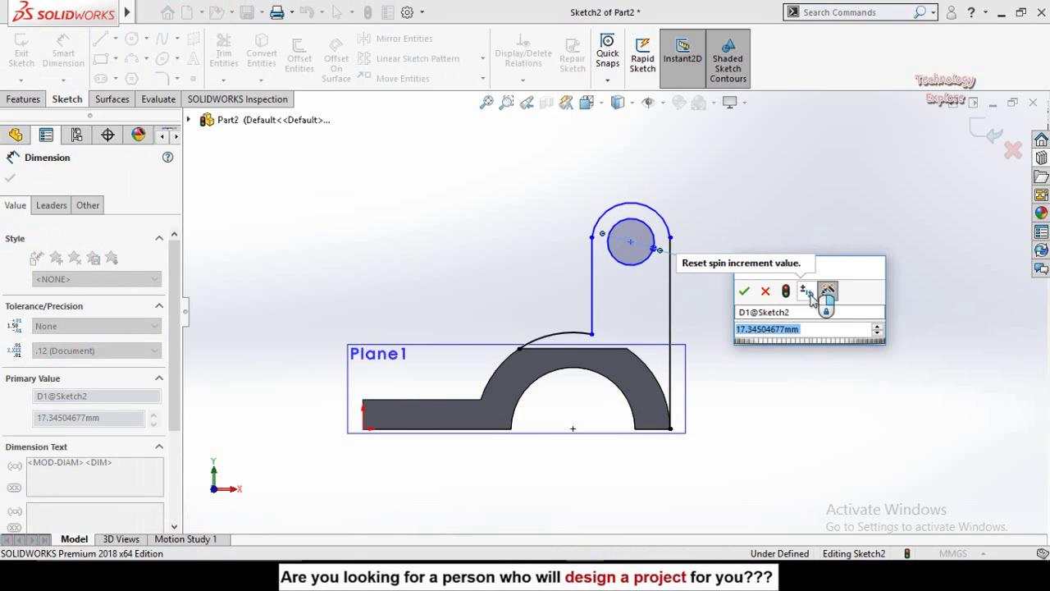
text(28)
key(Return)
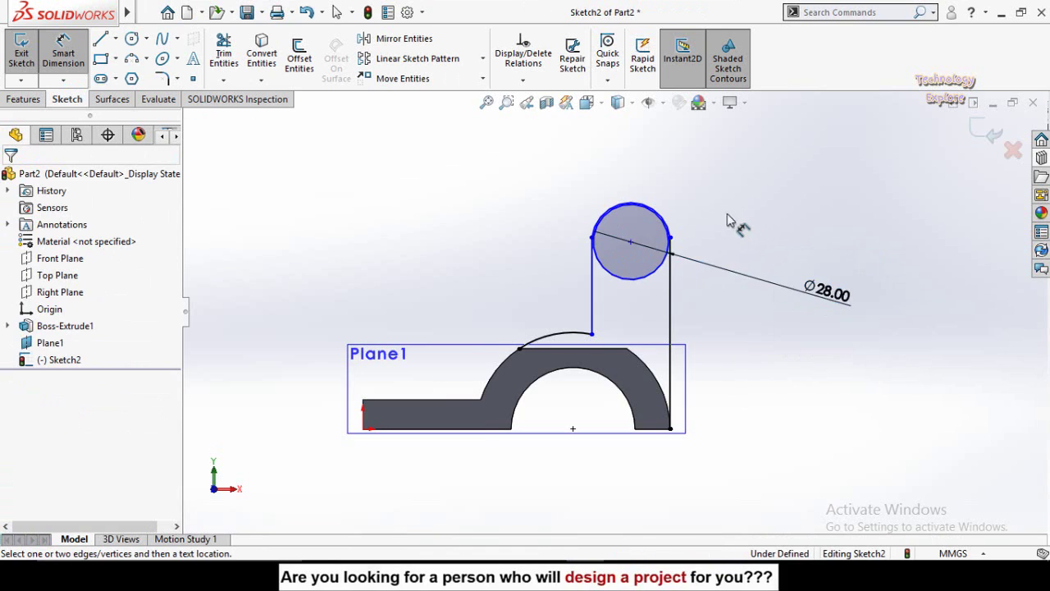
Dimension the radius of the upper arc around the circle as 19 mm
scroll(726, 220, down, 5)
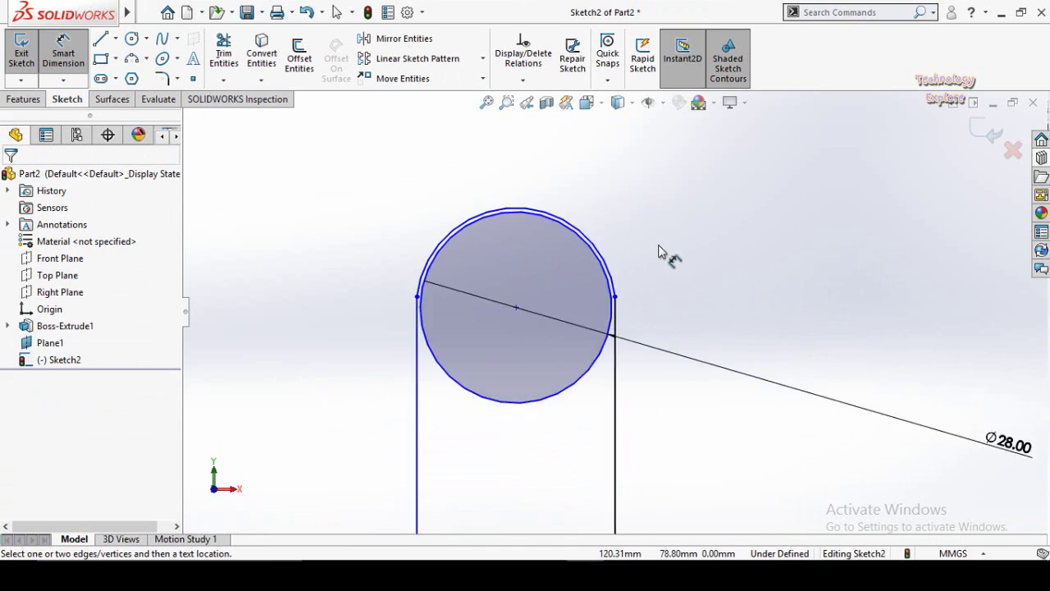
click(605, 300)
scroll(727, 206, up, 5)
click(711, 238)
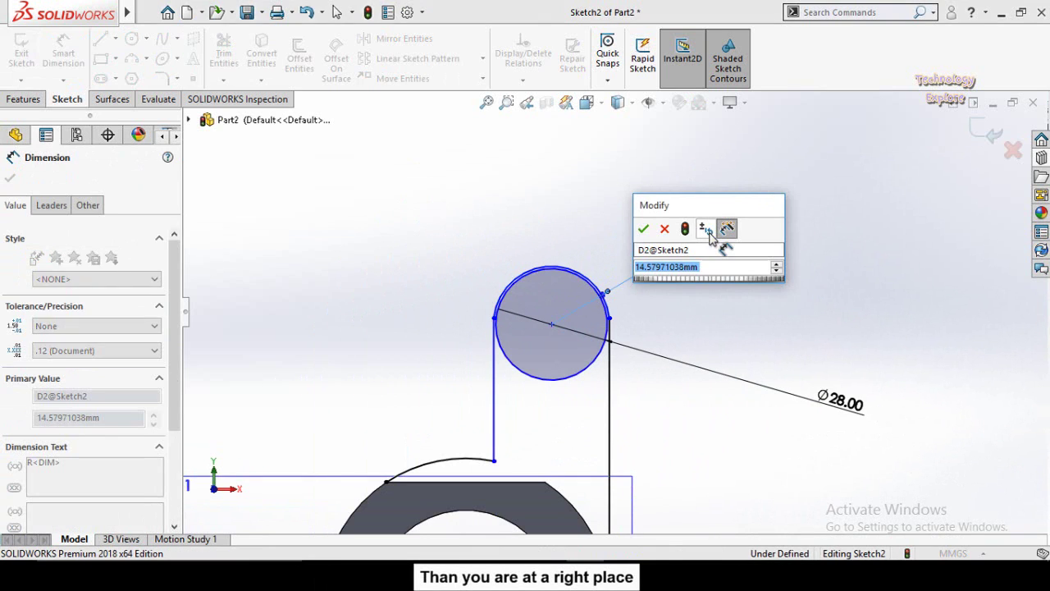
text(19)
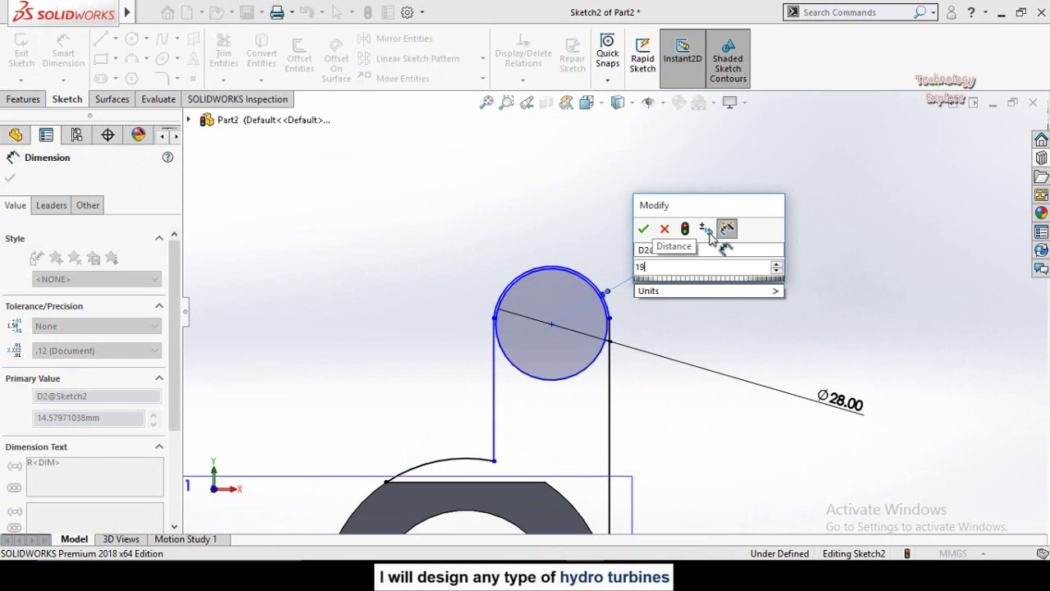
key(Return)
scroll(703, 307, up, 5)
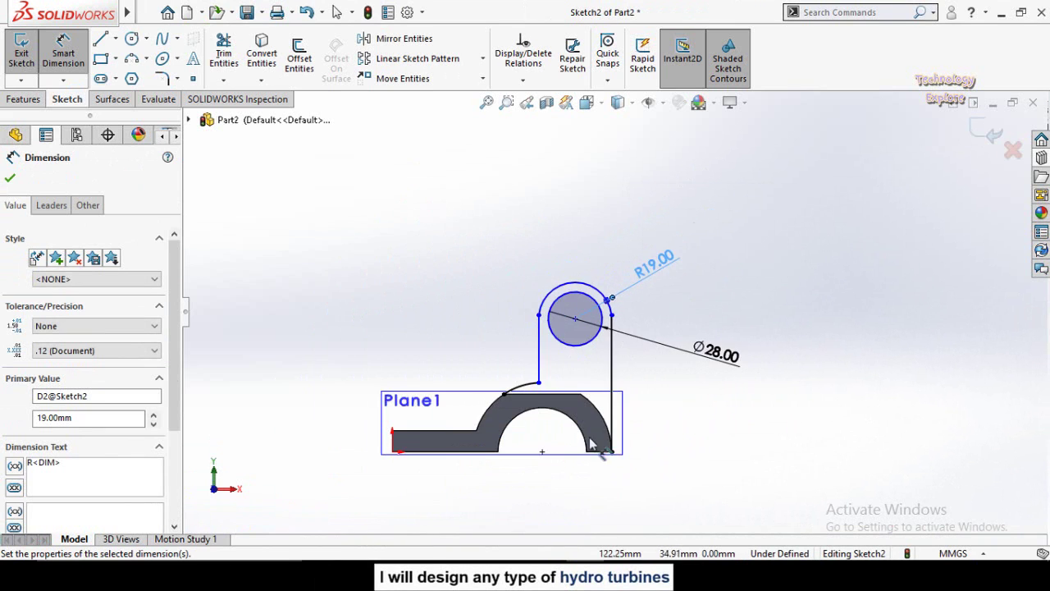
Dimension the height from the base's bottom edge to the centre of the 28 mm circle as 72 mm
scroll(544, 401, down, 3)
key(Escape)
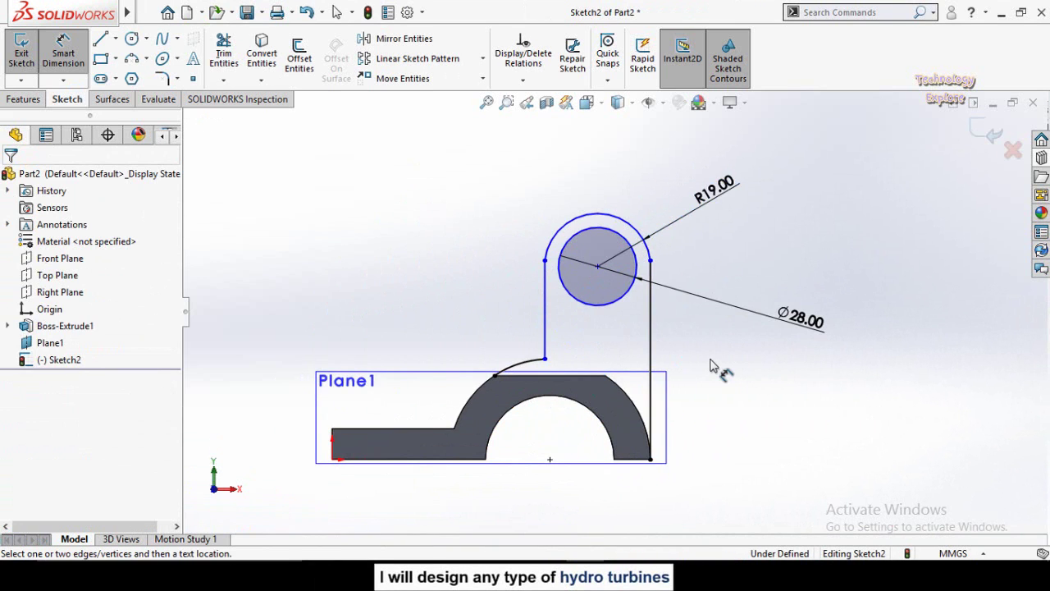
scroll(710, 365, up, 1)
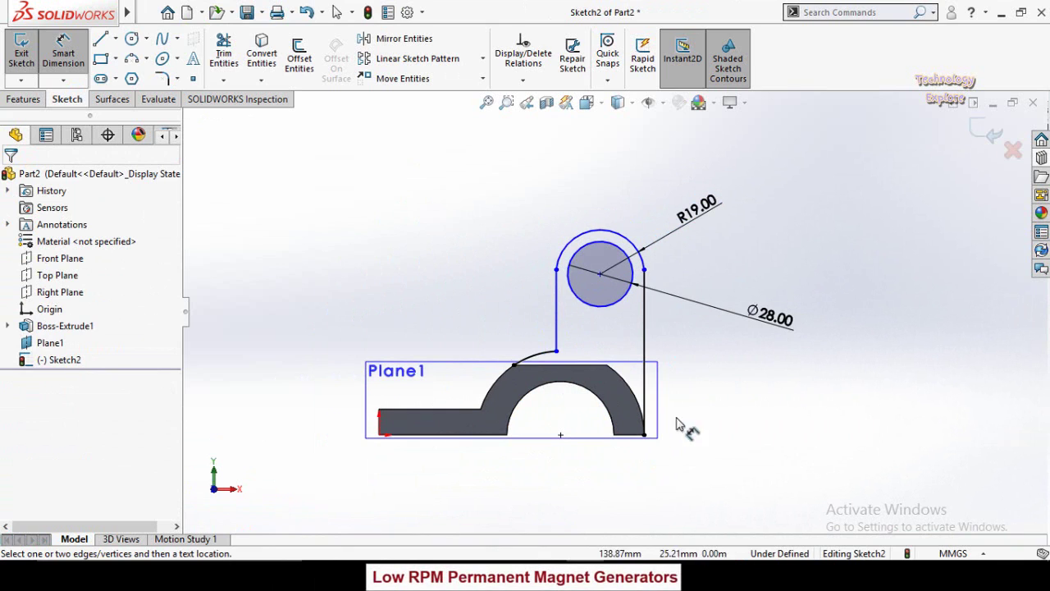
click(634, 435)
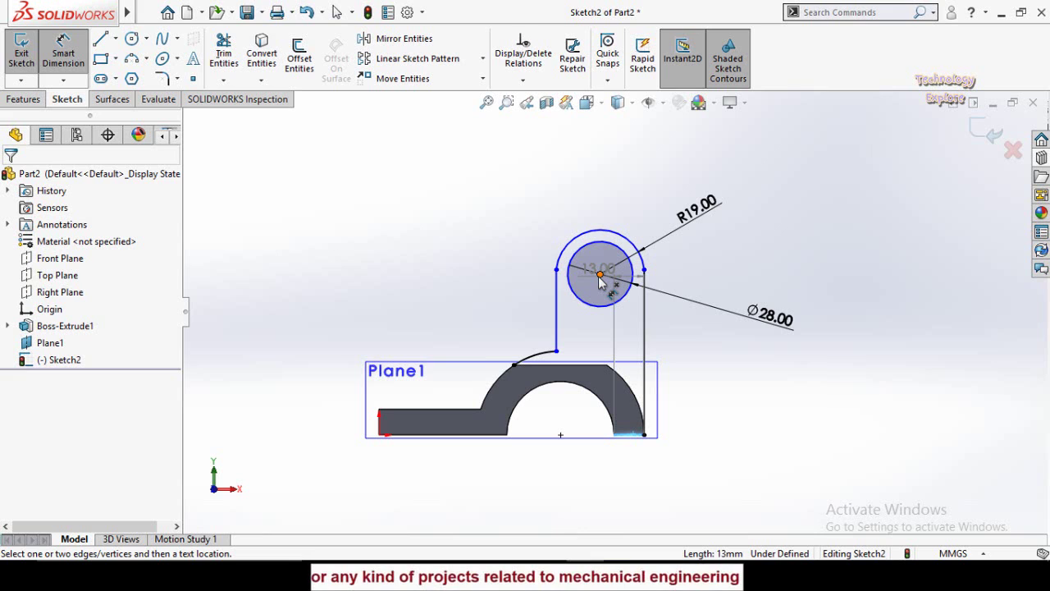
click(600, 276)
click(727, 353)
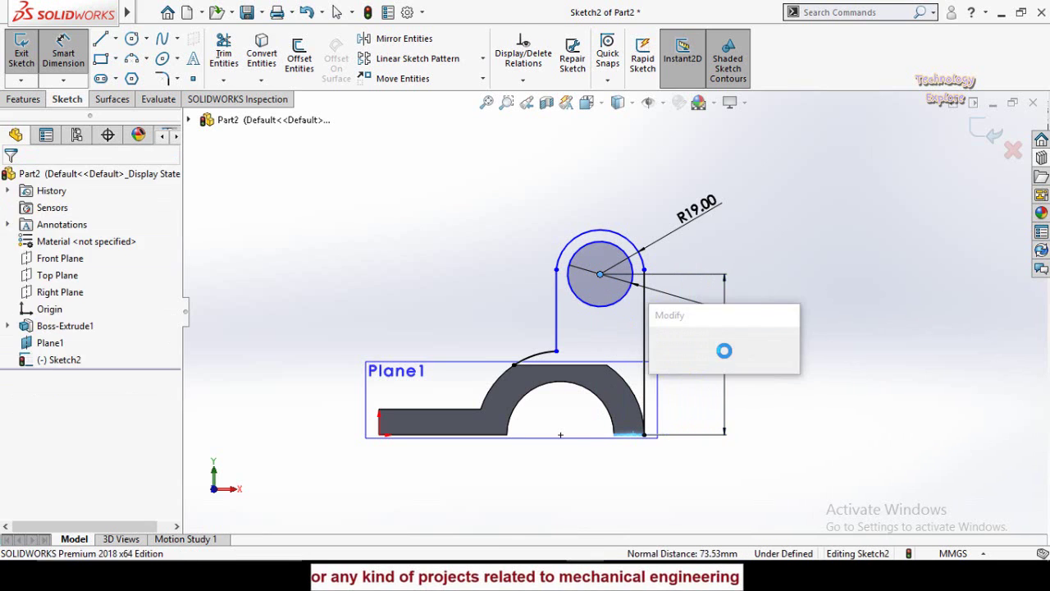
text(72)
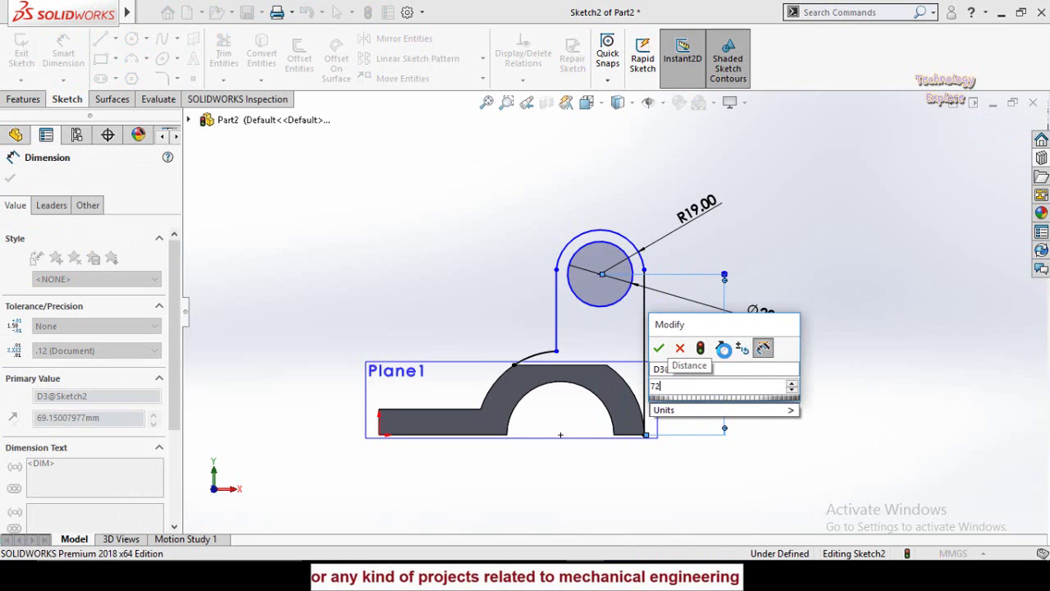
key(Return)
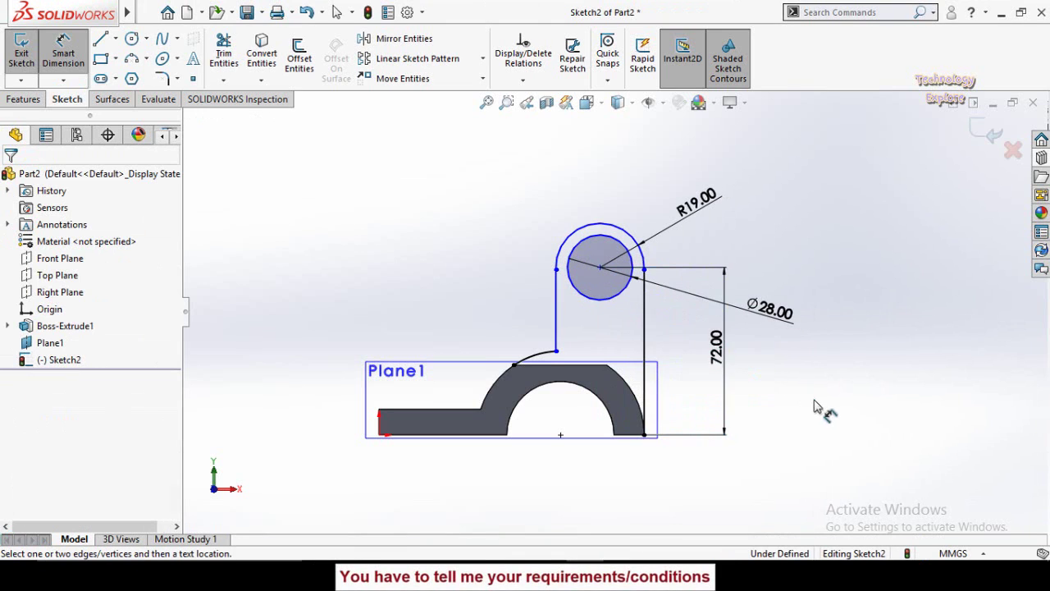
key(Escape)
Add a horizontal relation between the upper arc's left end point and the circle's centre point
scroll(558, 279, down, 2)
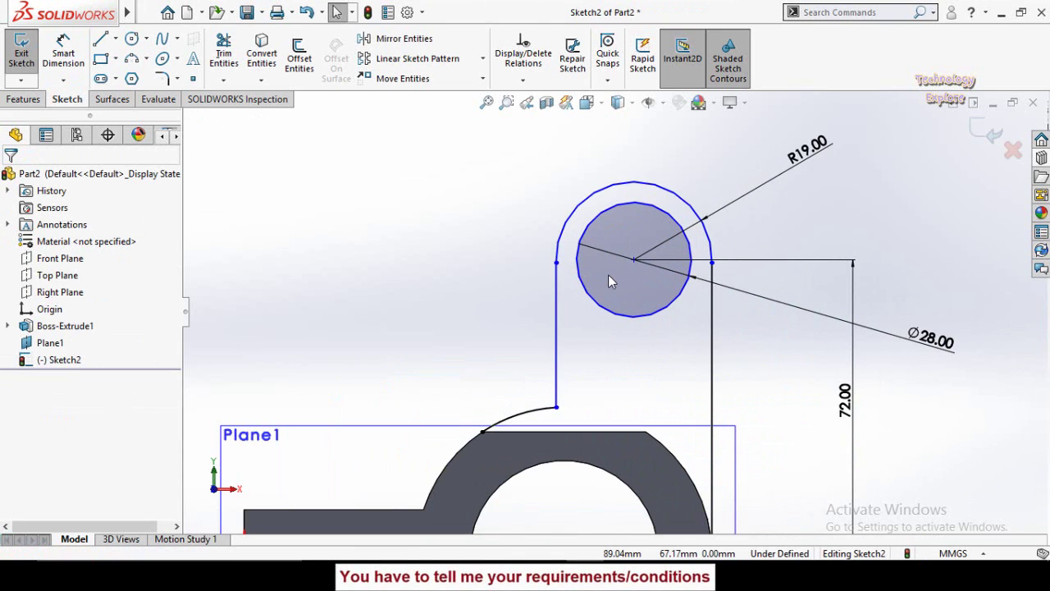
click(556, 263)
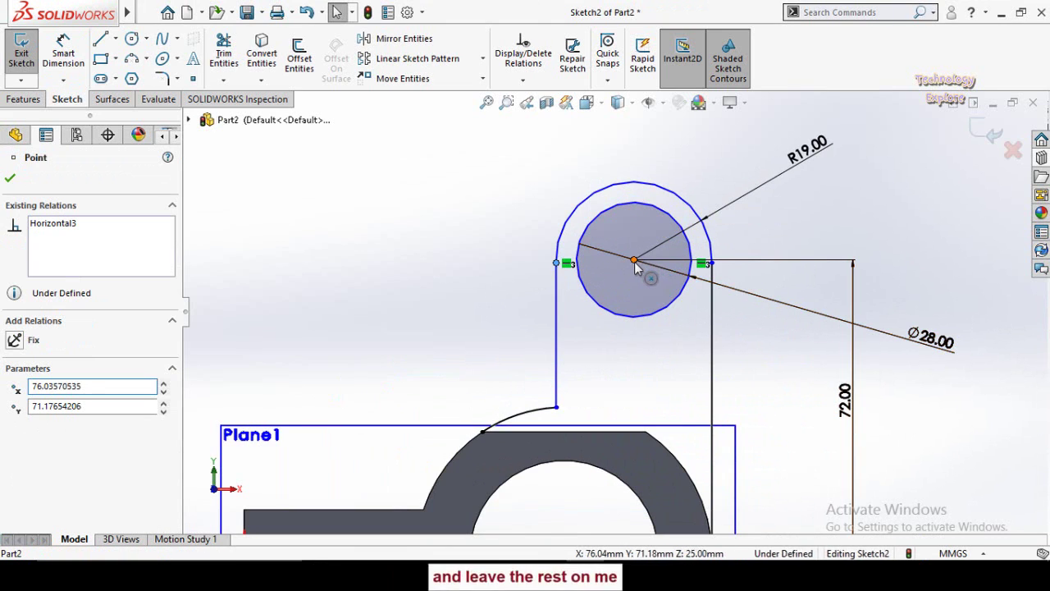
ctrl+click(636, 261)
click(680, 195)
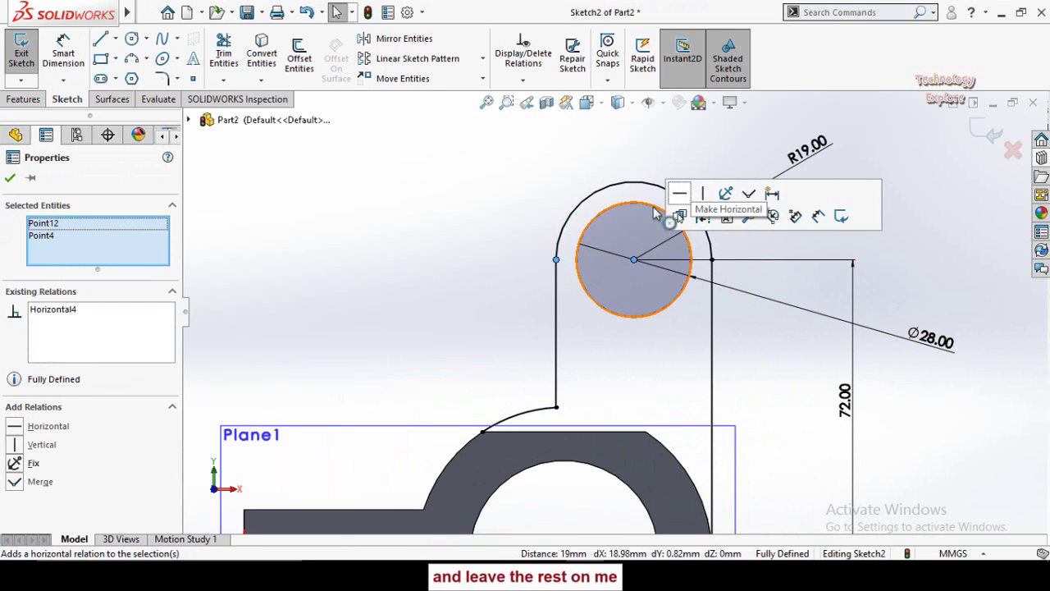
click(398, 280)
Convert the base's flat top edge and its right outer arc edge into sketch entities to close the lug profile
scroll(607, 258, up, 2)
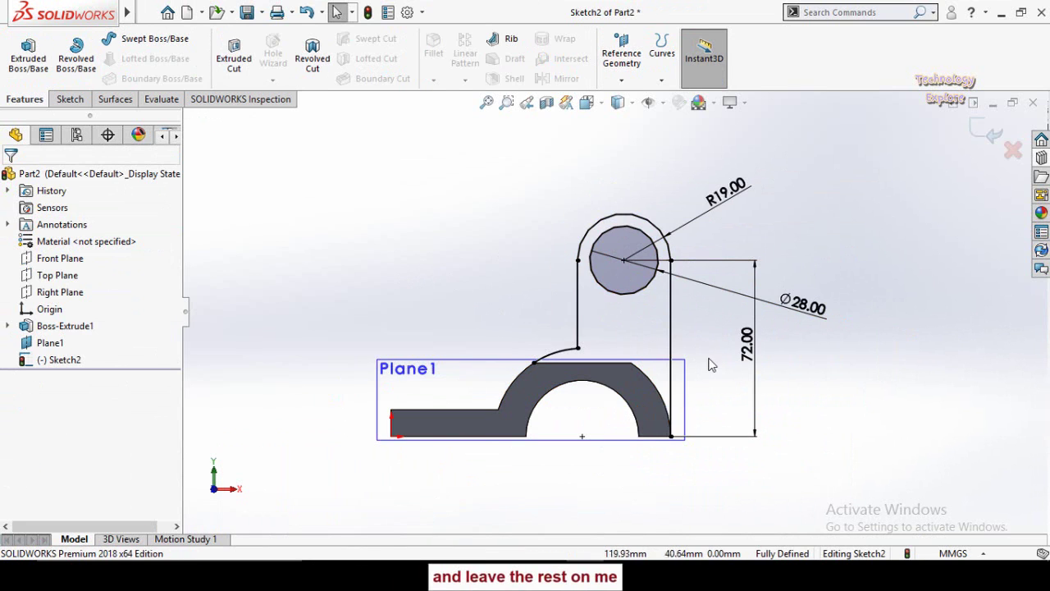
scroll(632, 386, down, 2)
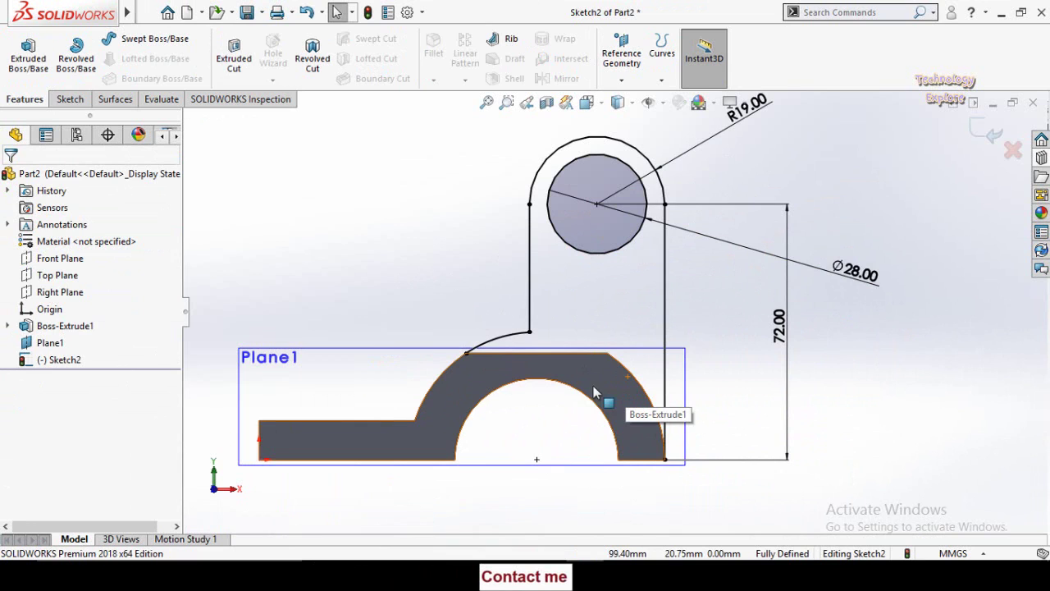
click(509, 354)
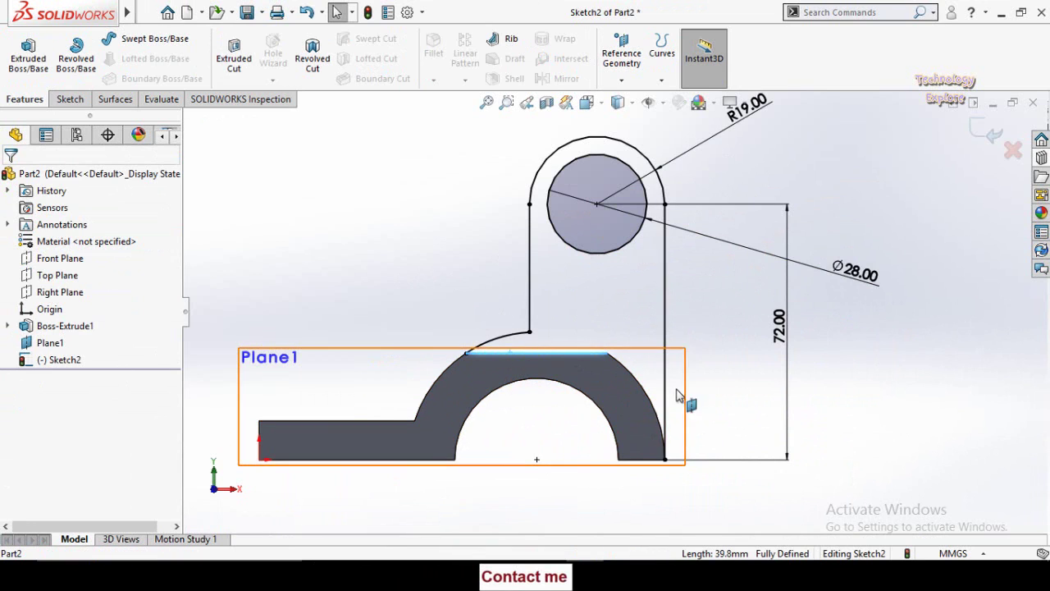
ctrl+click(634, 382)
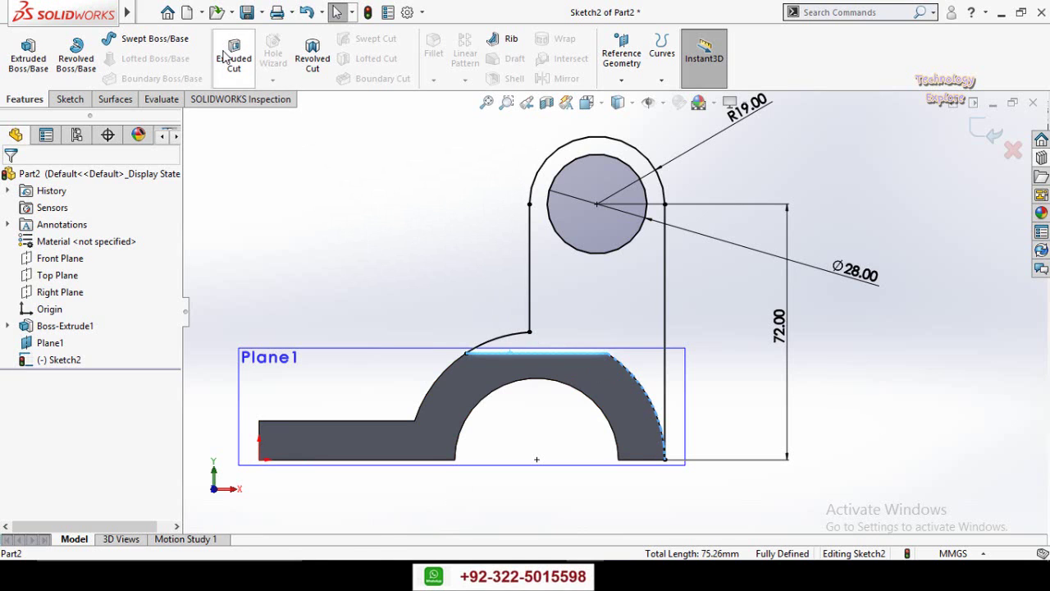
click(67, 99)
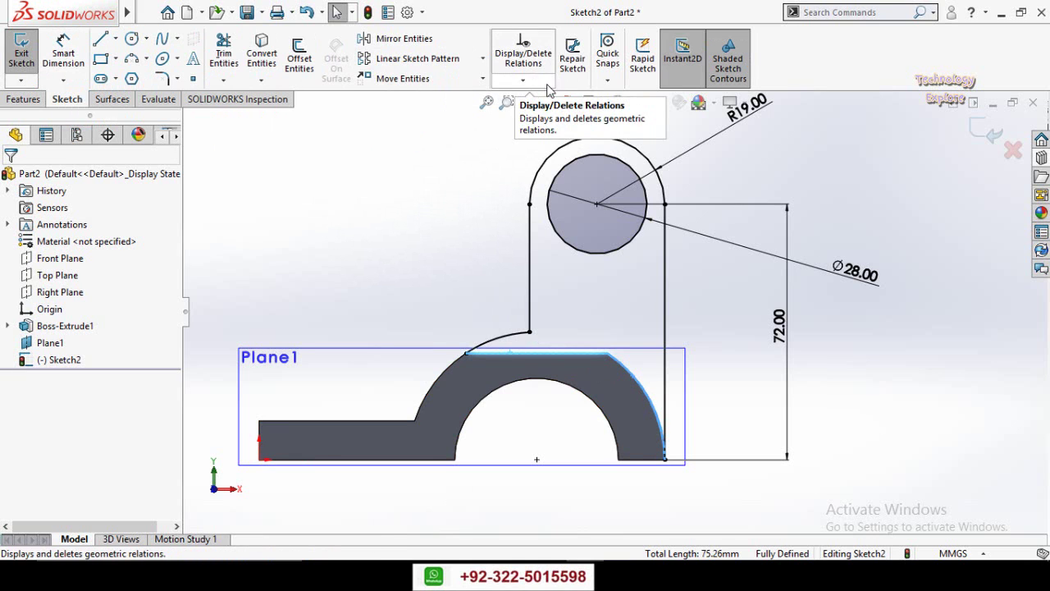
click(263, 60)
scroll(428, 221, up, 3)
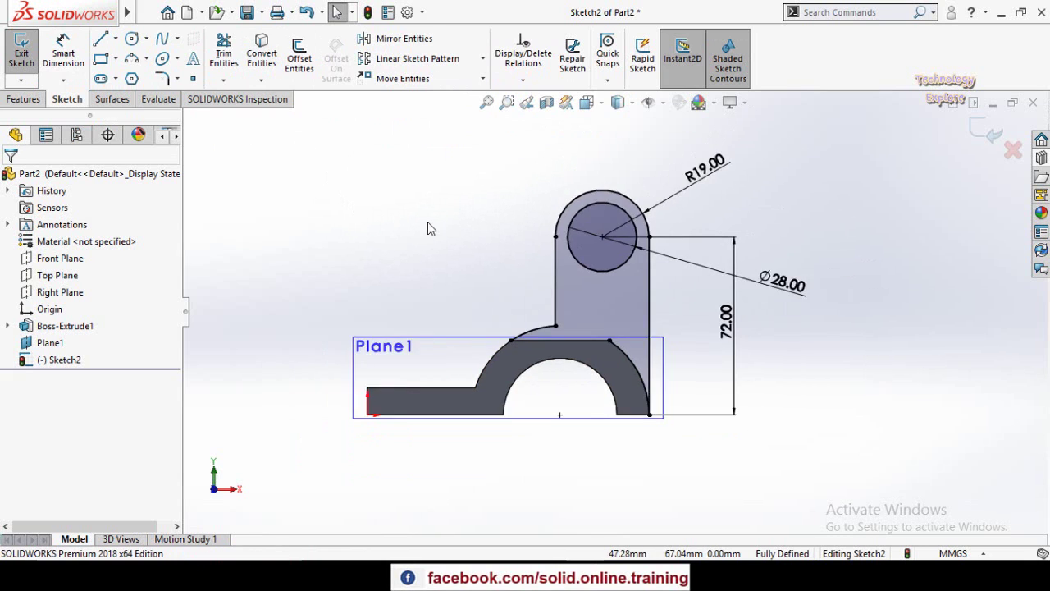
Extrude the lug profile as a boss from the sketch plane with the Mid Plane end condition
scroll(582, 308, down, 1)
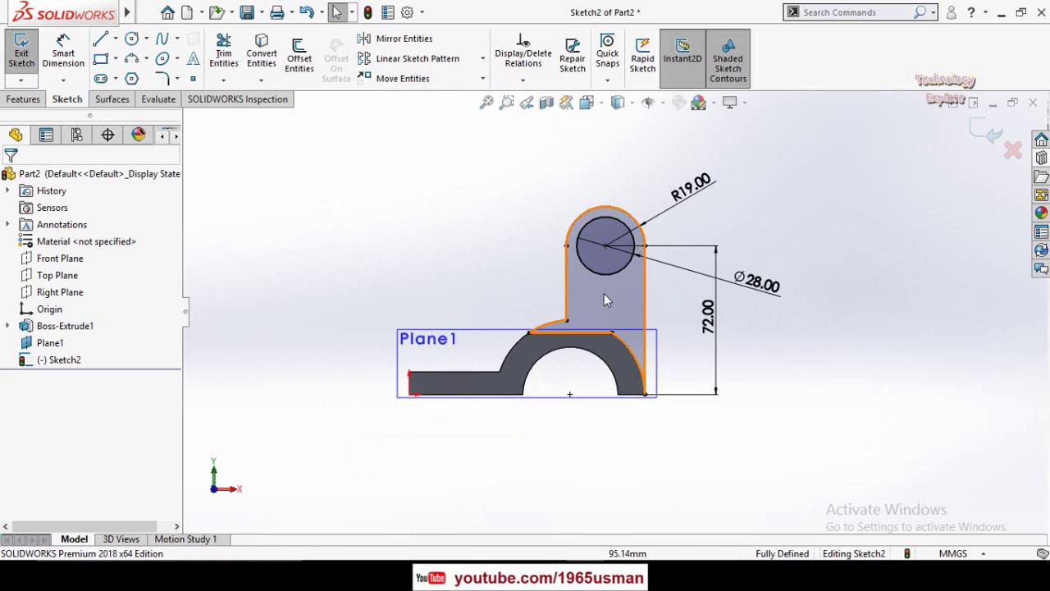
click(37, 98)
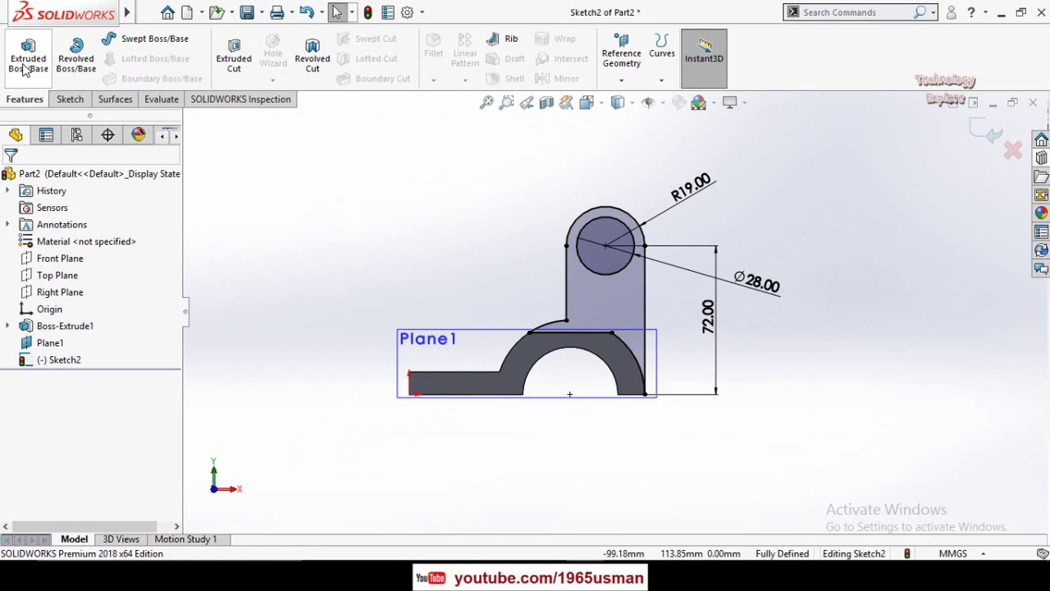
click(27, 53)
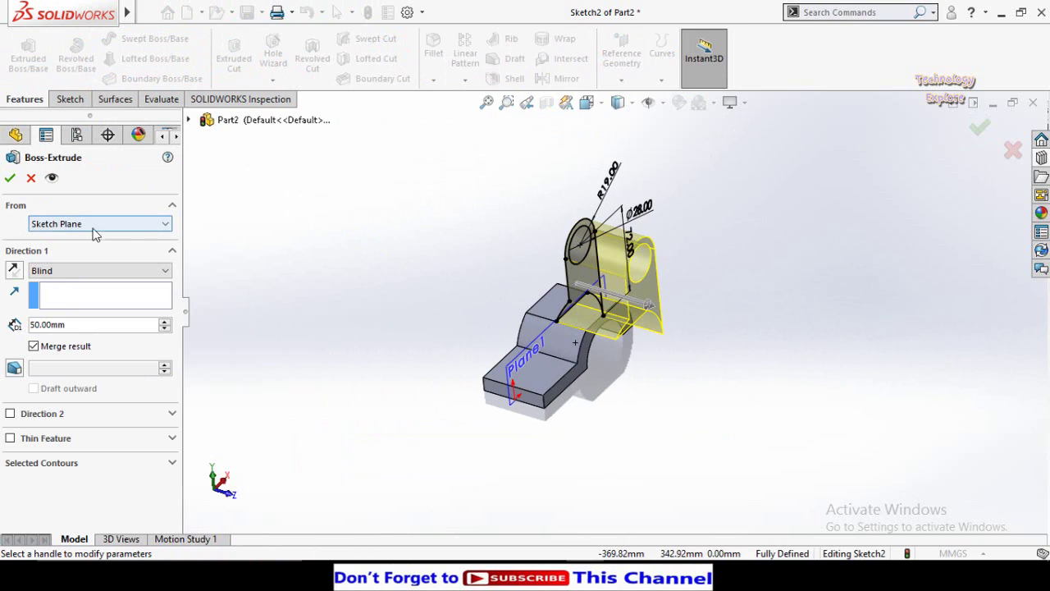
click(52, 273)
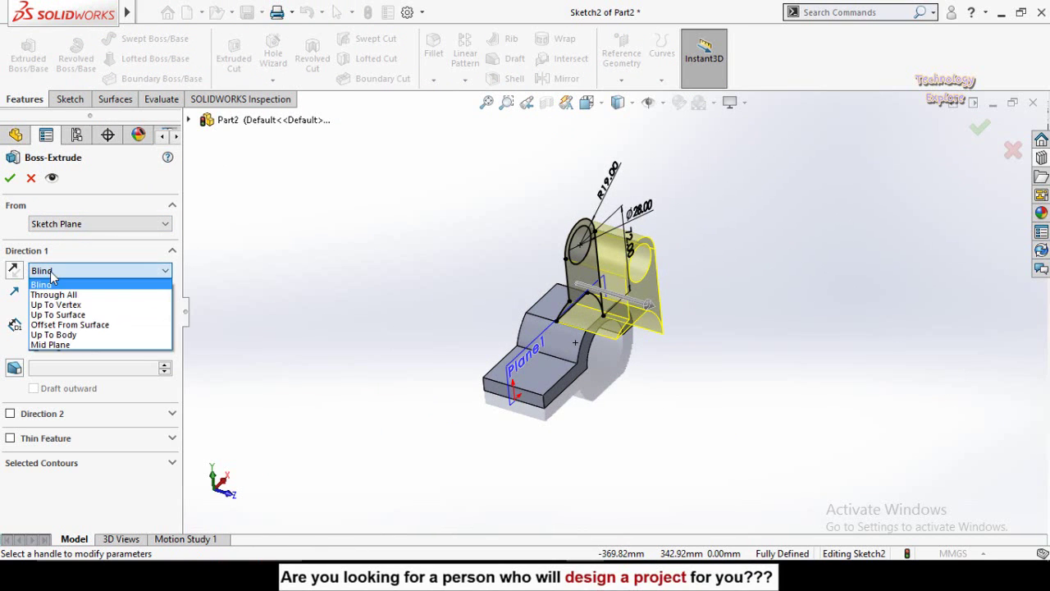
click(58, 345)
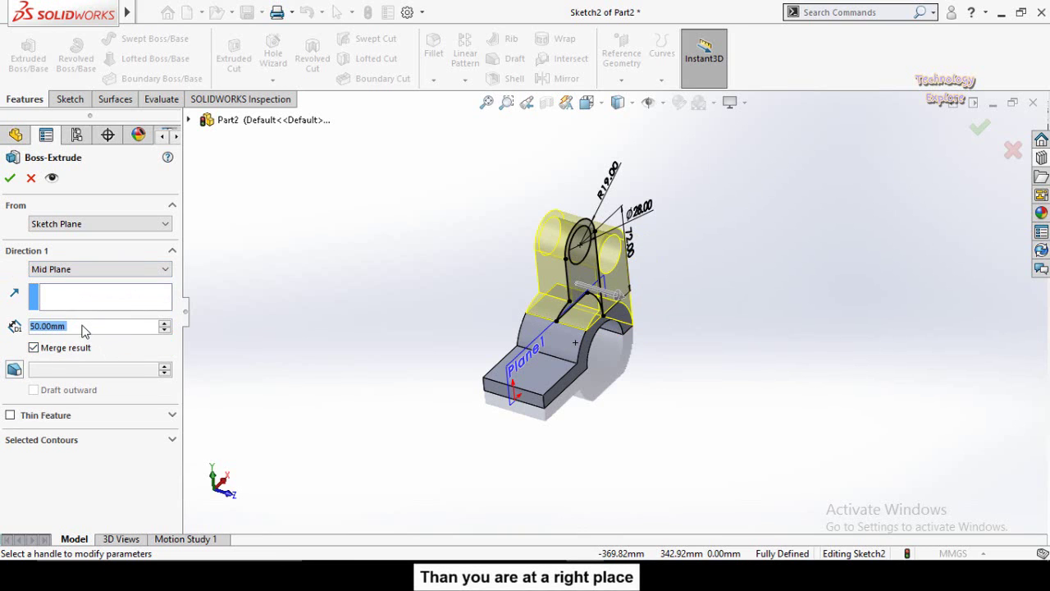
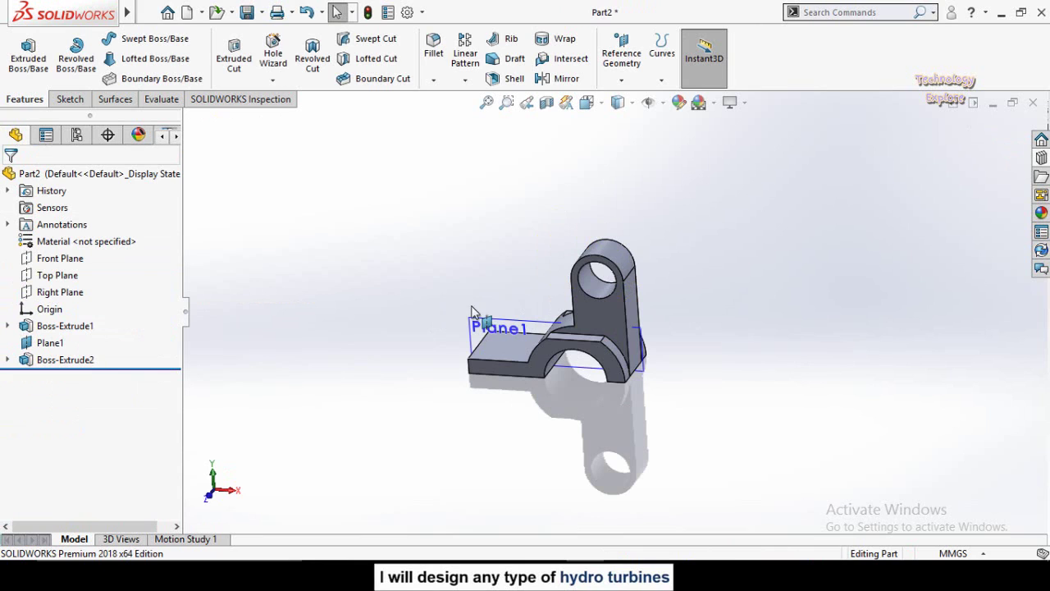
Check the exercise drawing in the photo viewer, return to SOLIDWORKS and open a new sketch on Plane1
middle_drag(494, 298, 493, 267)
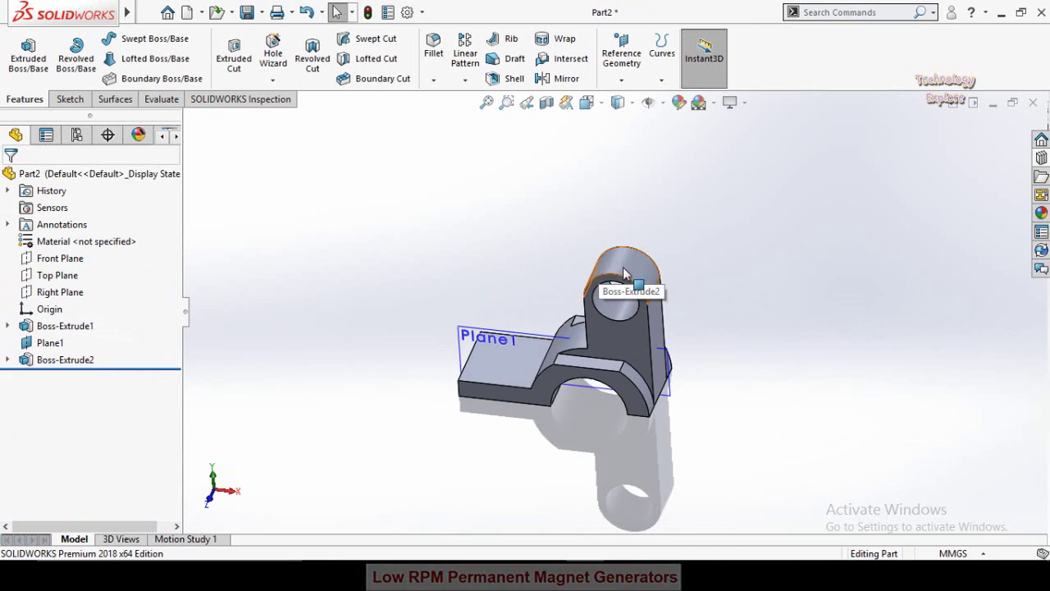
key(alt+Tab)
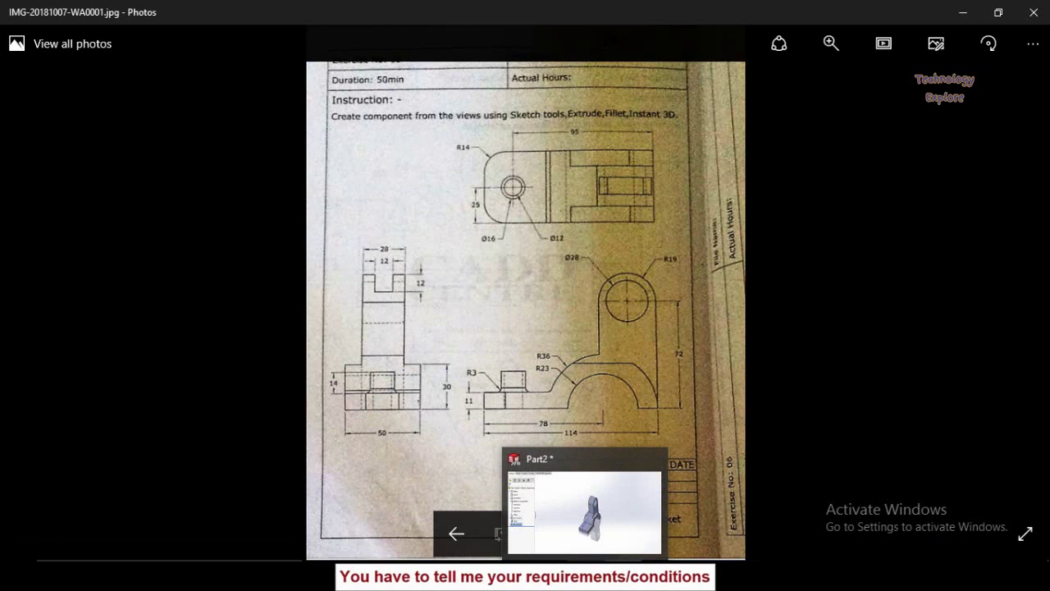
click(585, 586)
mouse_move(468, 352)
middle_down()
mouse_move(426, 342)
mouse_move(487, 351)
middle_up()
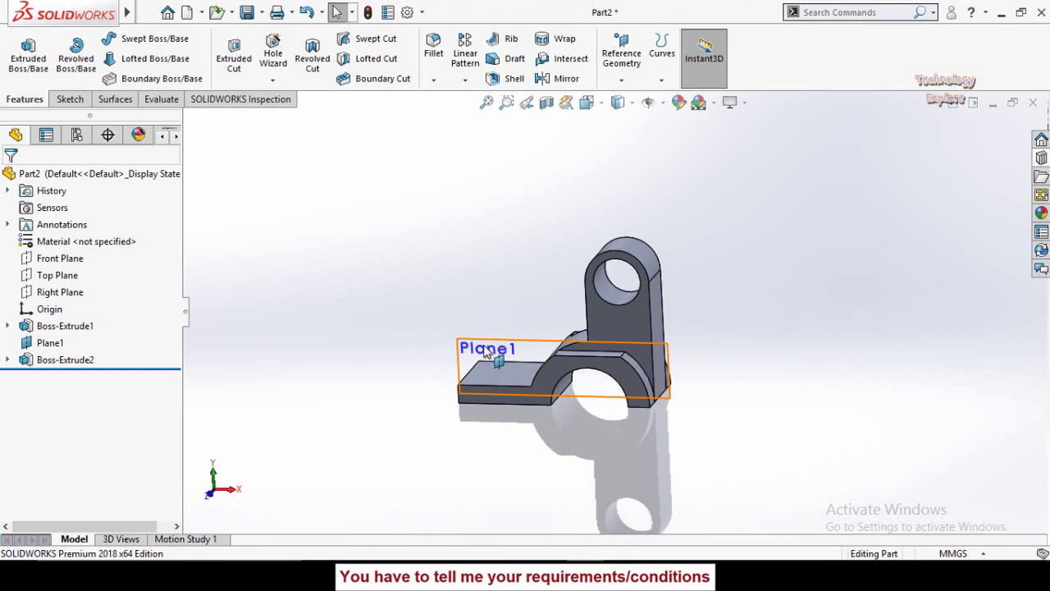
click(487, 352)
mouse_move(403, 312)
middle_down()
mouse_move(452, 441)
mouse_move(544, 323)
mouse_move(431, 371)
mouse_move(406, 333)
mouse_move(402, 297)
middle_up()
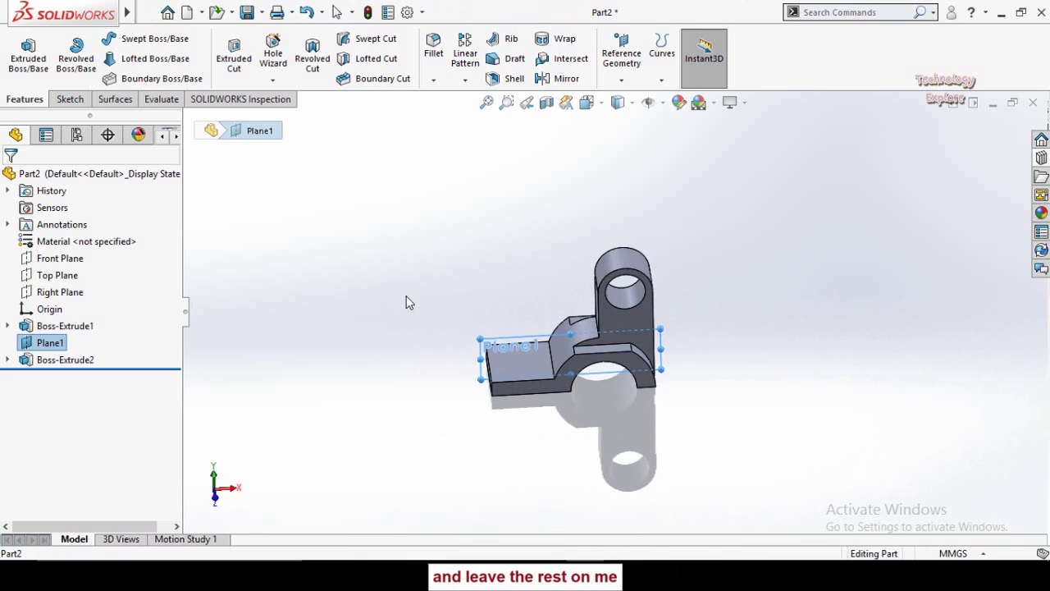
scroll(530, 341, down, 3)
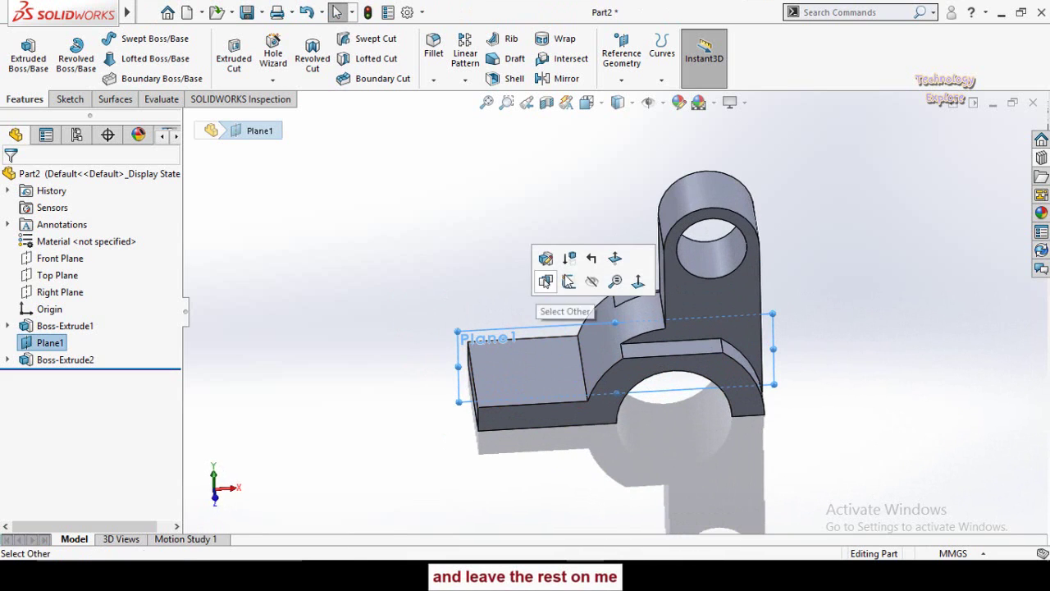
click(568, 279)
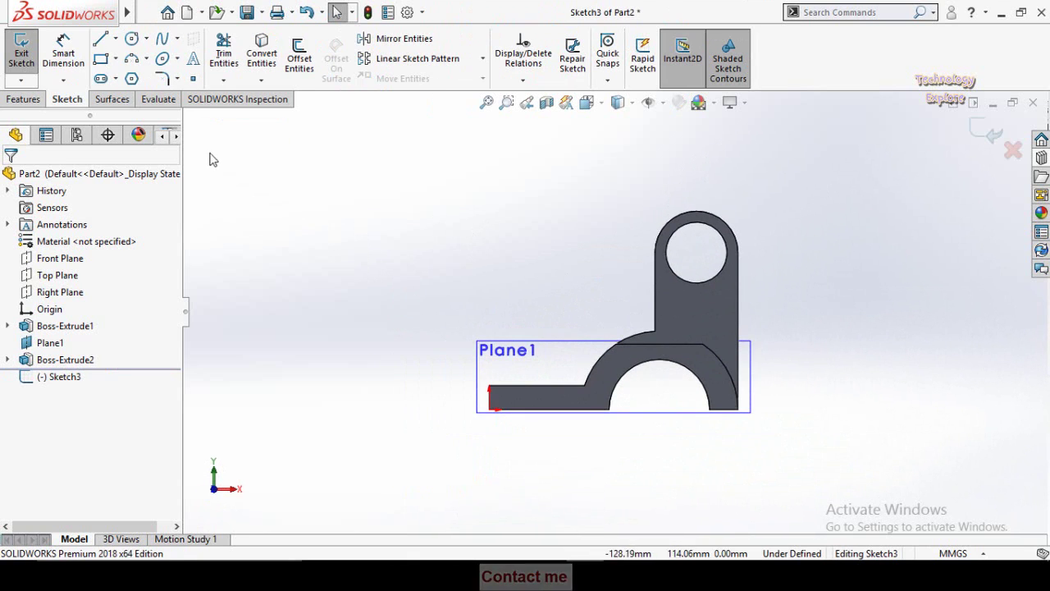
Sketch a corner rectangle about 116 mm wide across the rounded top of the lug, extending past both sides
click(101, 66)
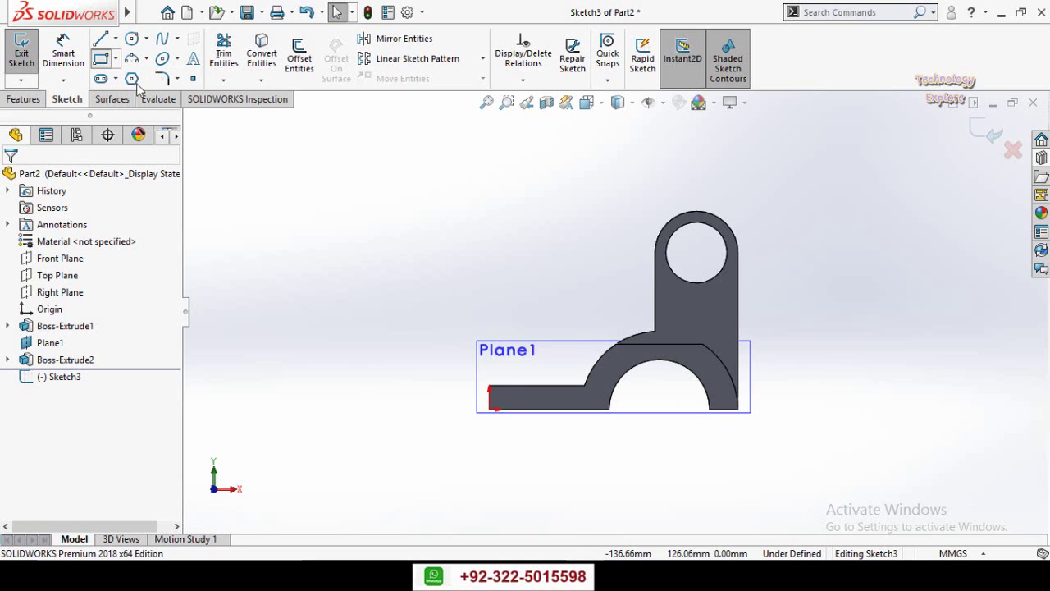
click(579, 174)
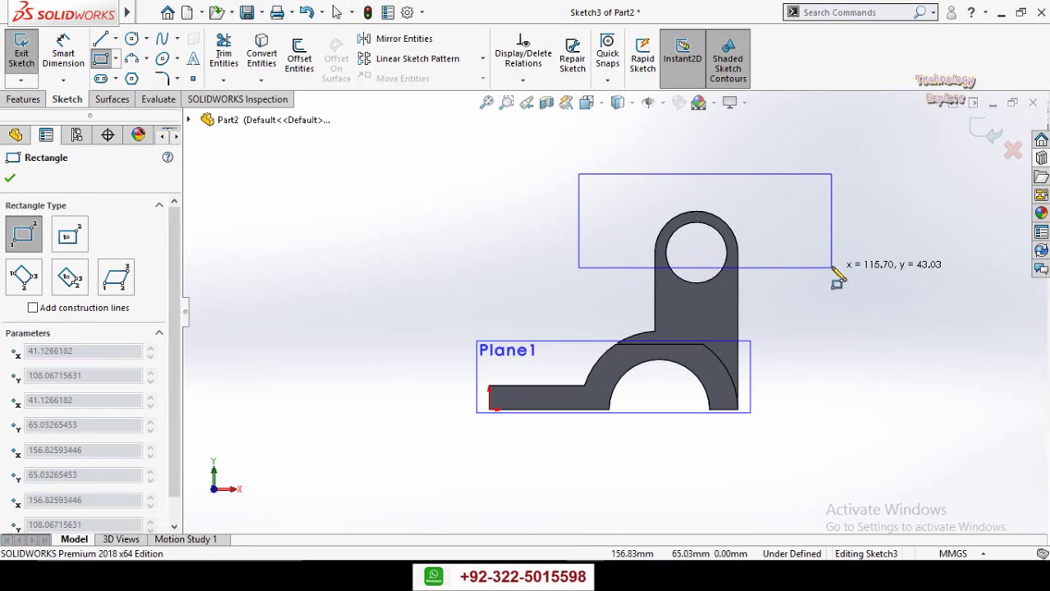
click(831, 247)
right_drag(491, 296, 487, 209)
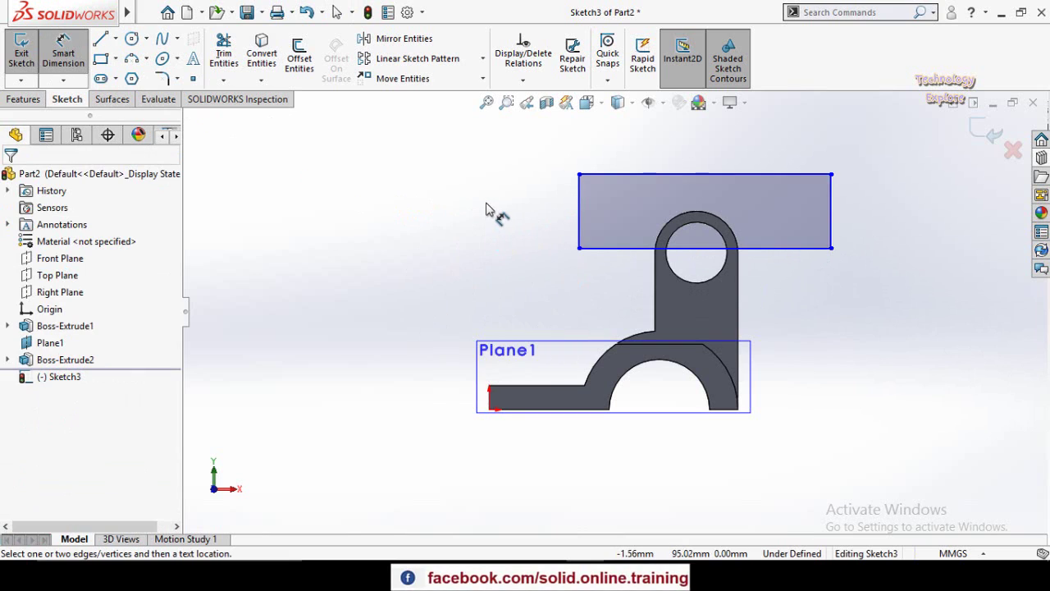
key(f)
key(Escape)
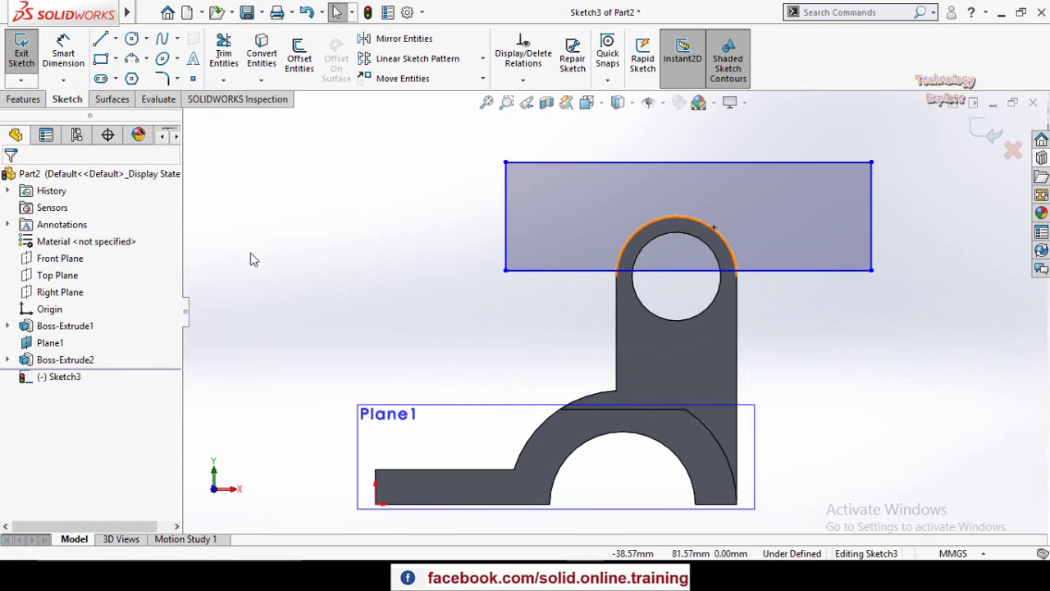
Place a sketch point at the topmost position on the lug's outer arc
click(192, 79)
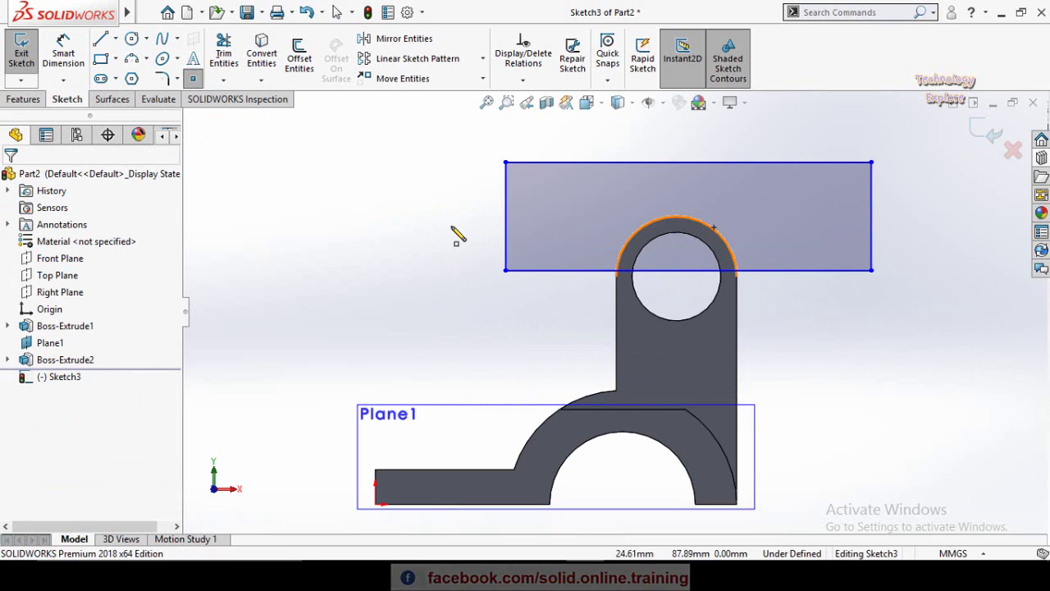
click(674, 216)
key(Escape)
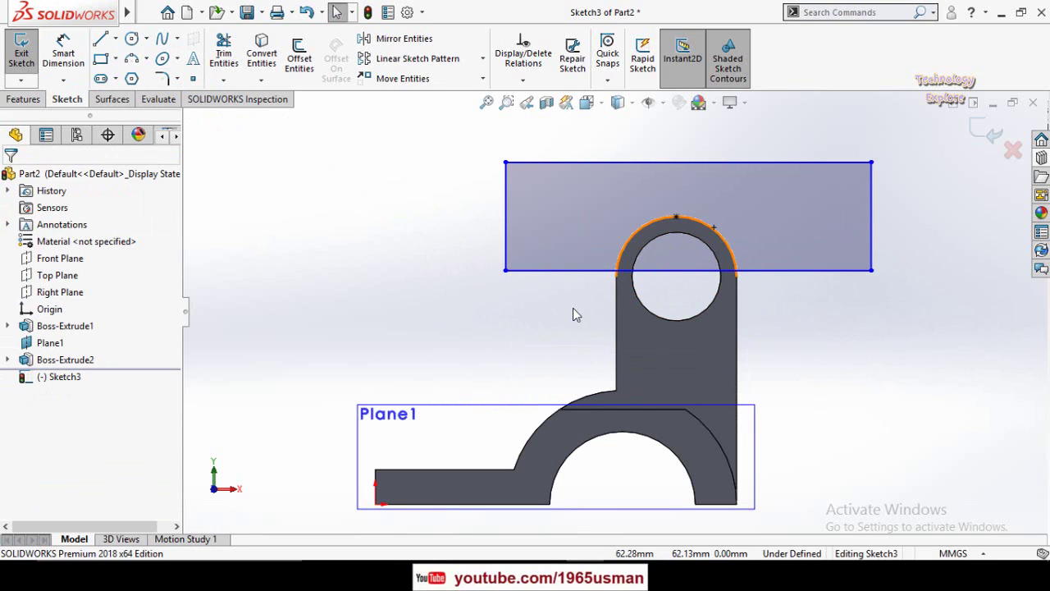
scroll(674, 232, down, 5)
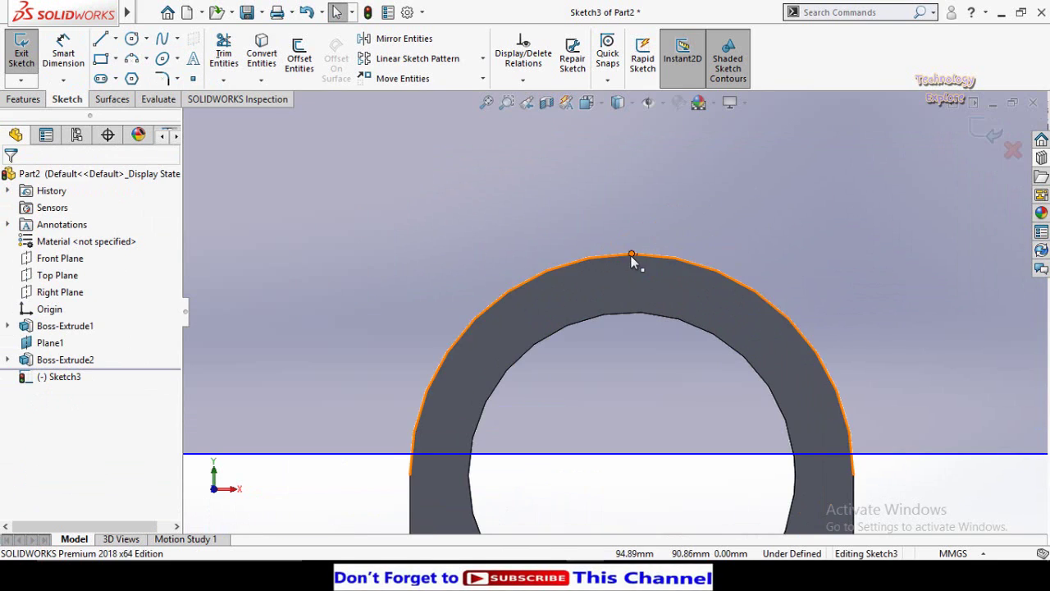
scroll(665, 316, up, 5)
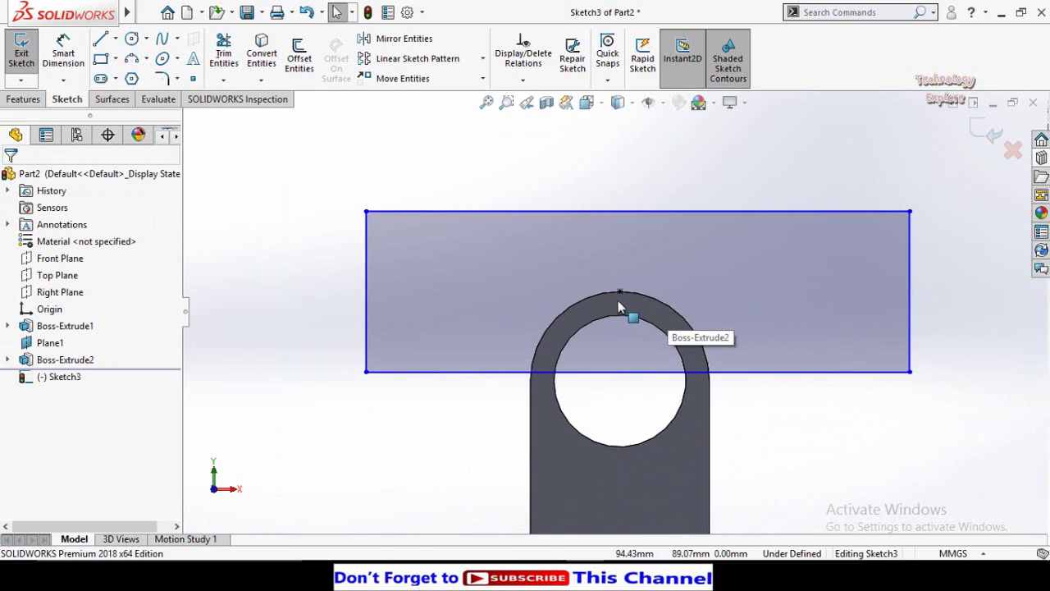
Dimension the rectangle's lower edge 12 mm below the sketch point at the top of the lug
right_drag(710, 389, 679, 288)
scroll(617, 314, down, 3)
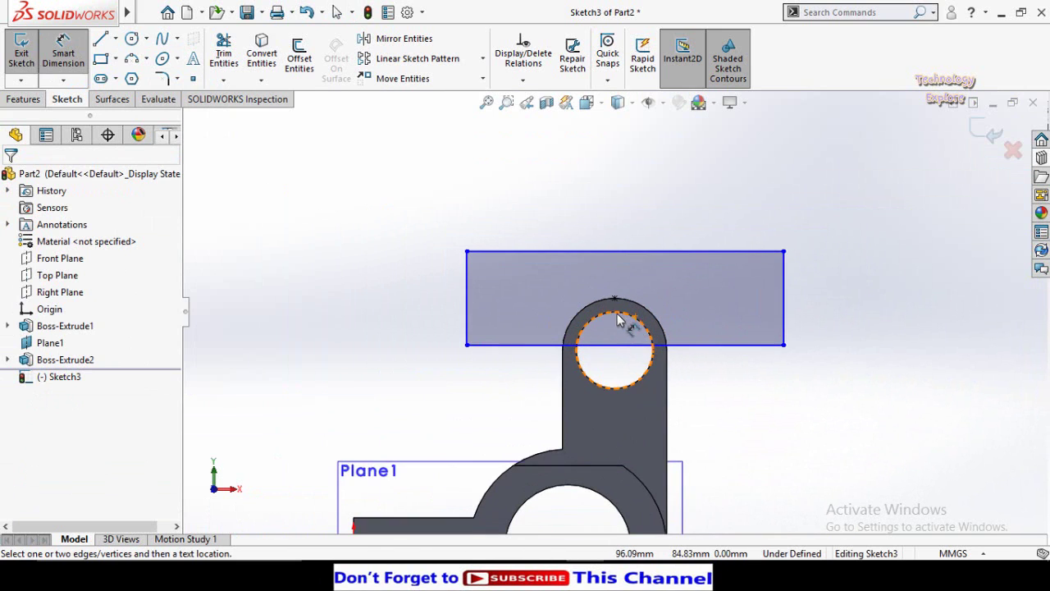
click(615, 300)
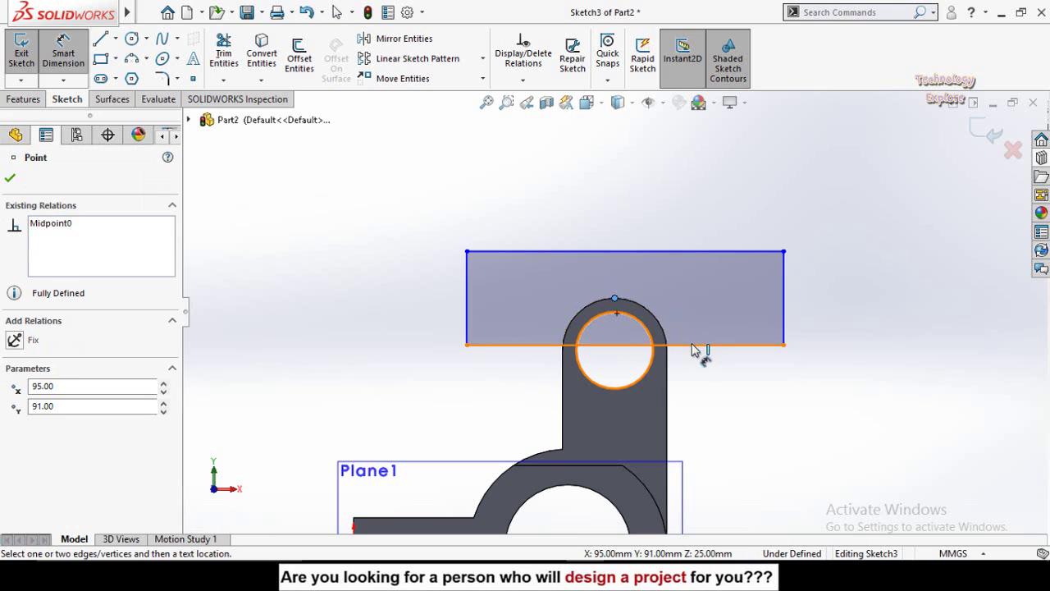
click(693, 346)
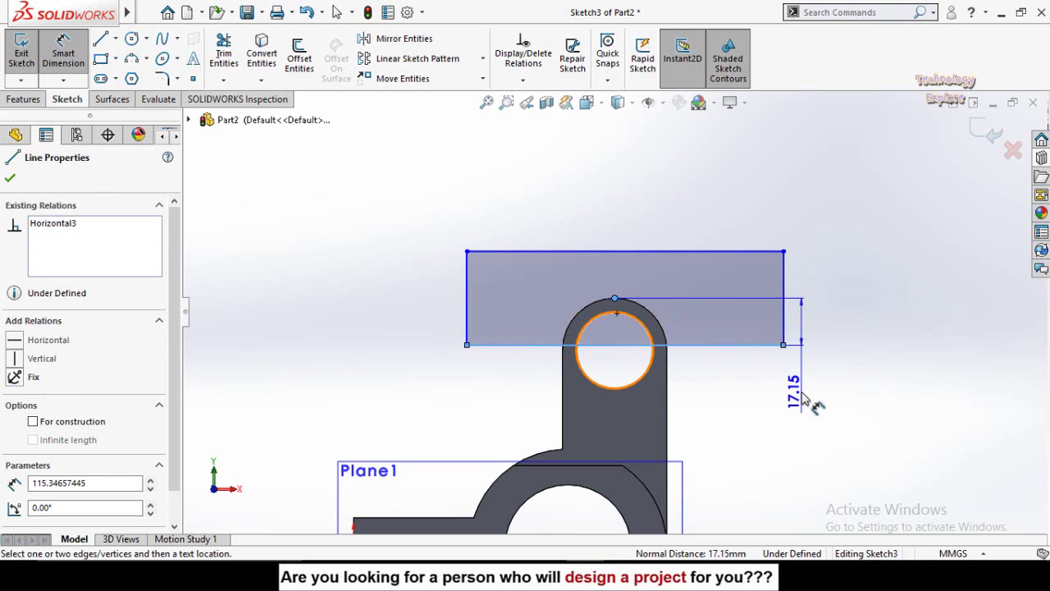
click(805, 402)
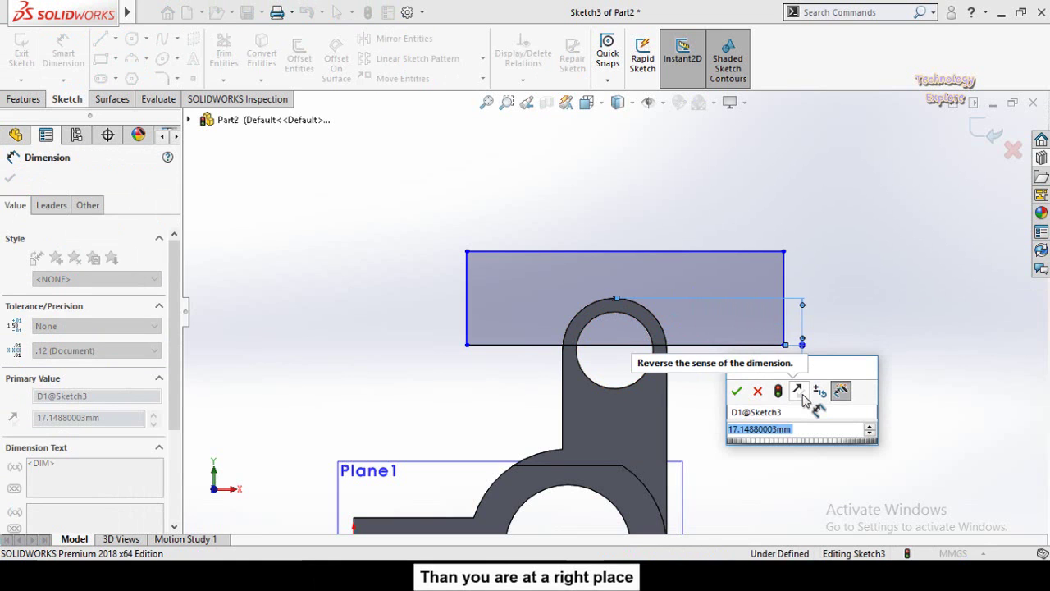
text(12)
key(Return)
Check the exercise drawing in the photo viewer, return to SOLIDWORKS and cut-extrude the rectangle 12 mm with the Mid Plane end condition
mouse_move(809, 406)
middle_down()
mouse_move(541, 364)
mouse_move(490, 338)
mouse_move(483, 374)
middle_up()
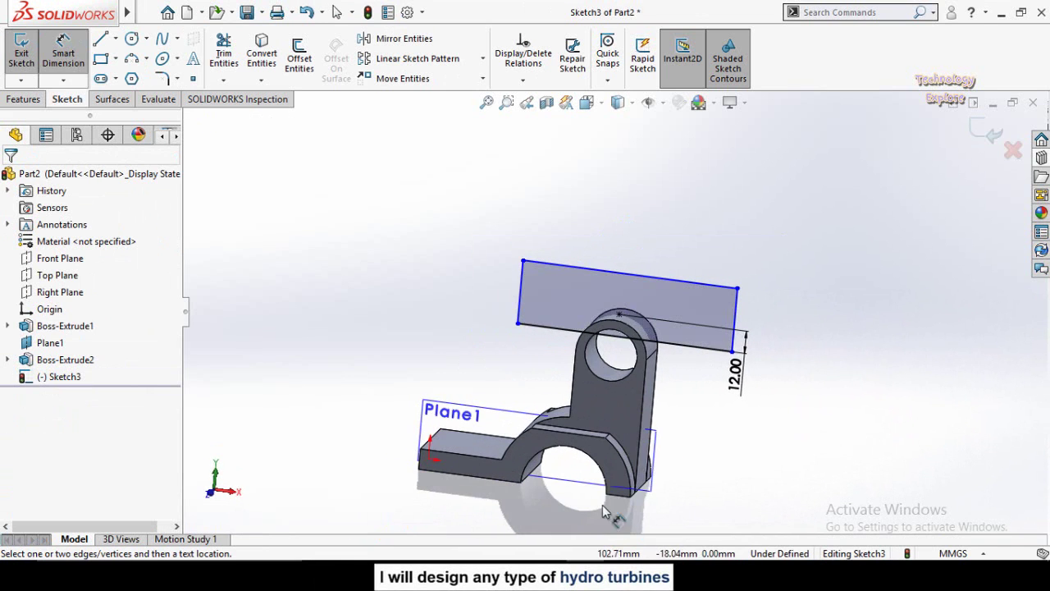
key(alt+Tab)
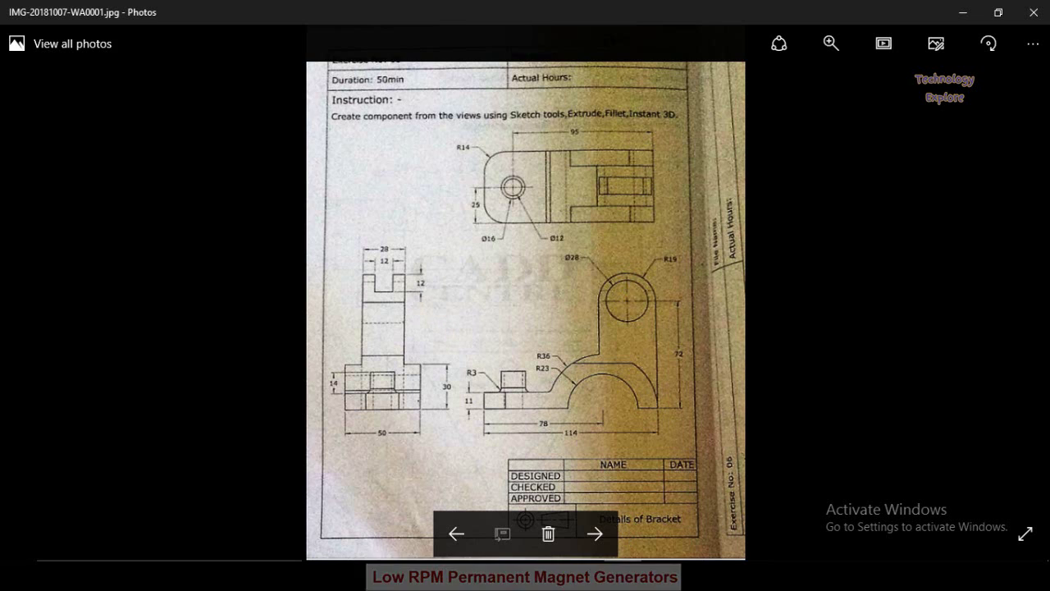
key(alt+Tab)
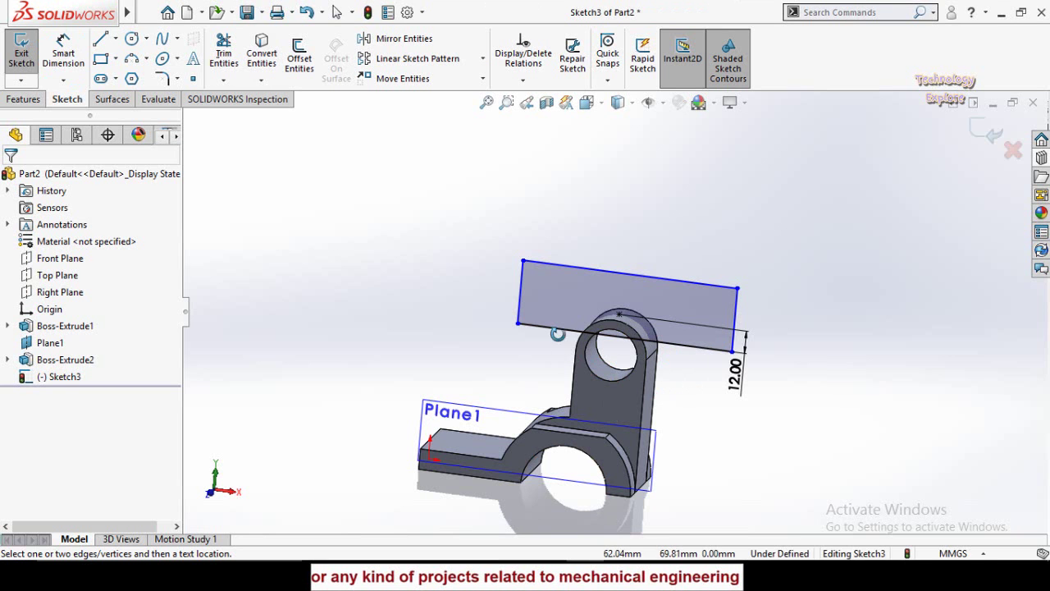
middle_drag(563, 352, 328, 238)
click(21, 98)
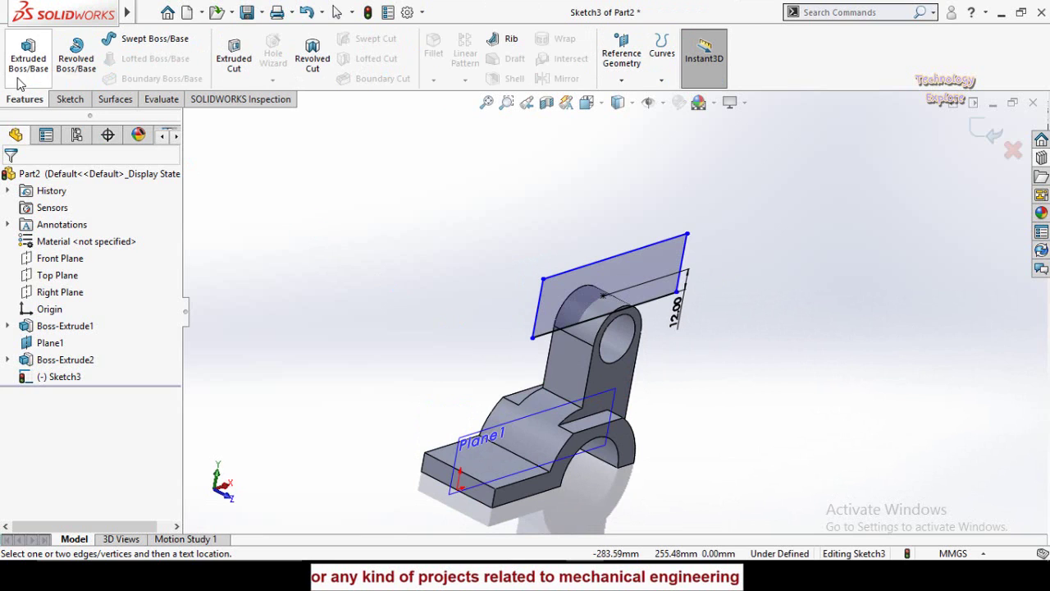
click(234, 49)
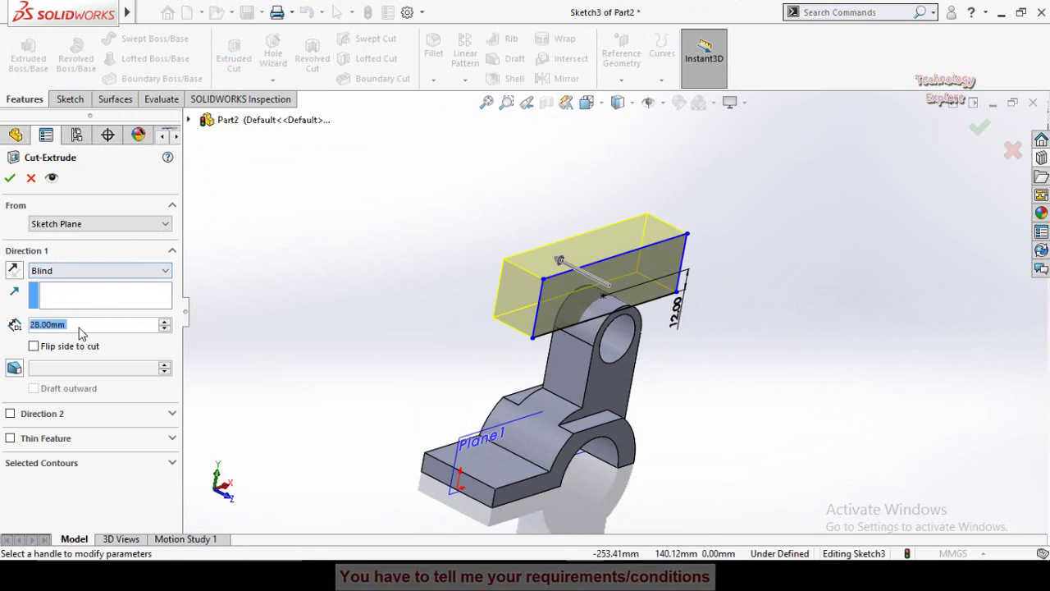
text(12)
key(Return)
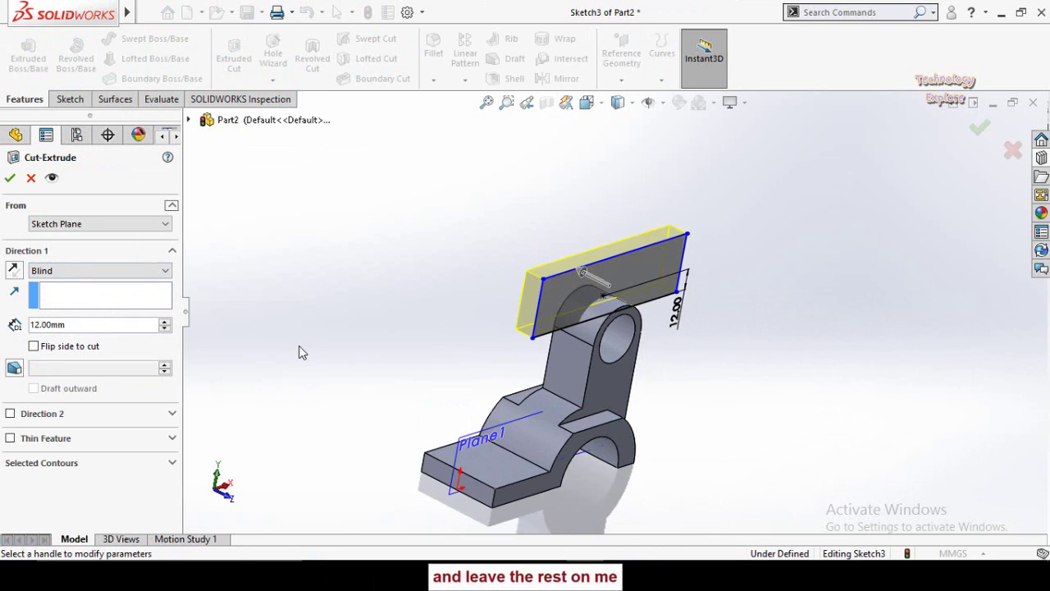
click(69, 271)
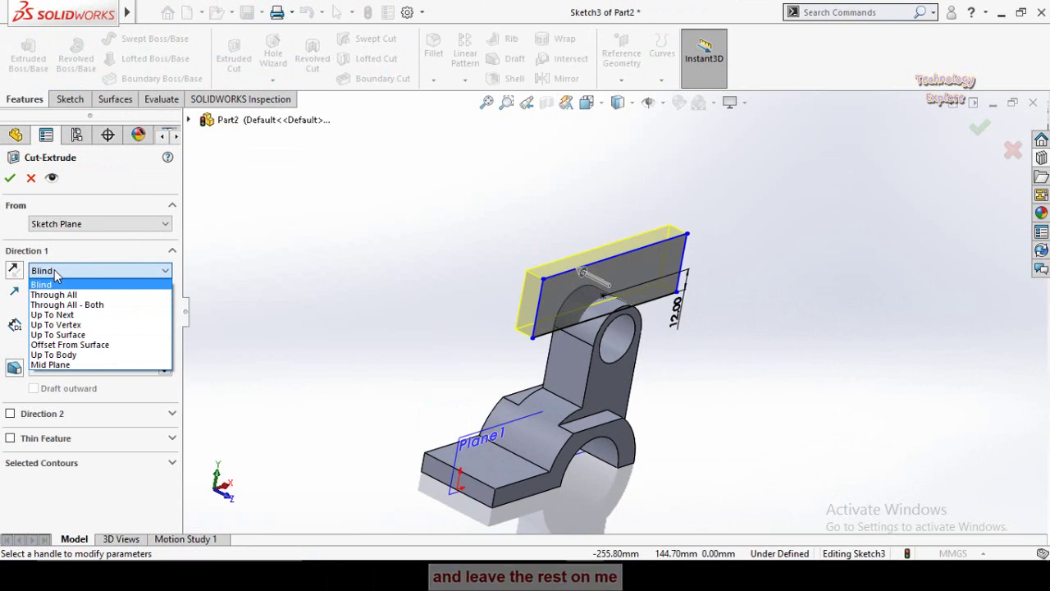
click(51, 365)
middle_drag(387, 302, 258, 254)
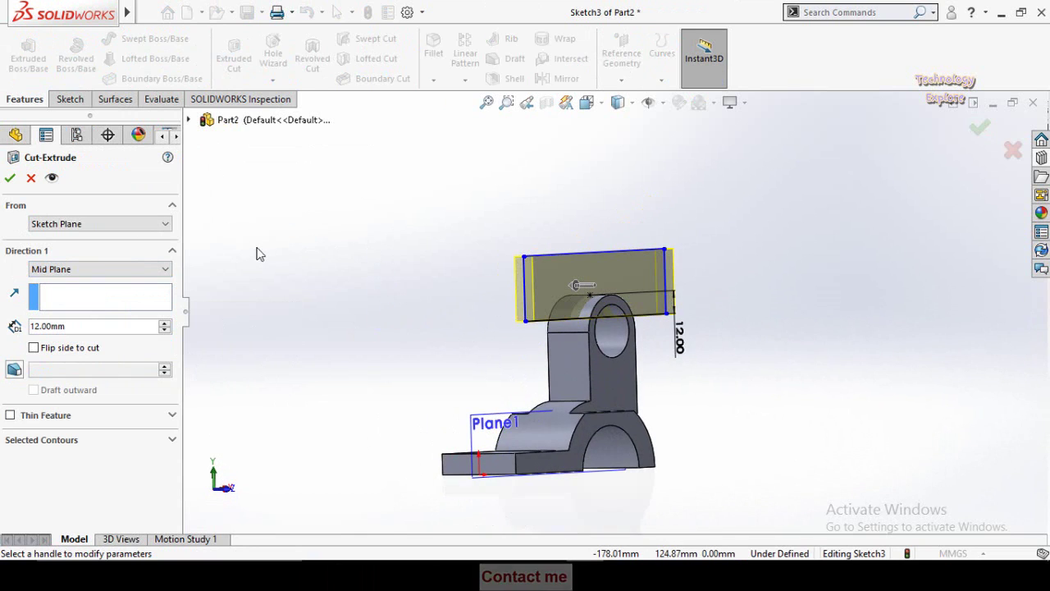
click(8, 178)
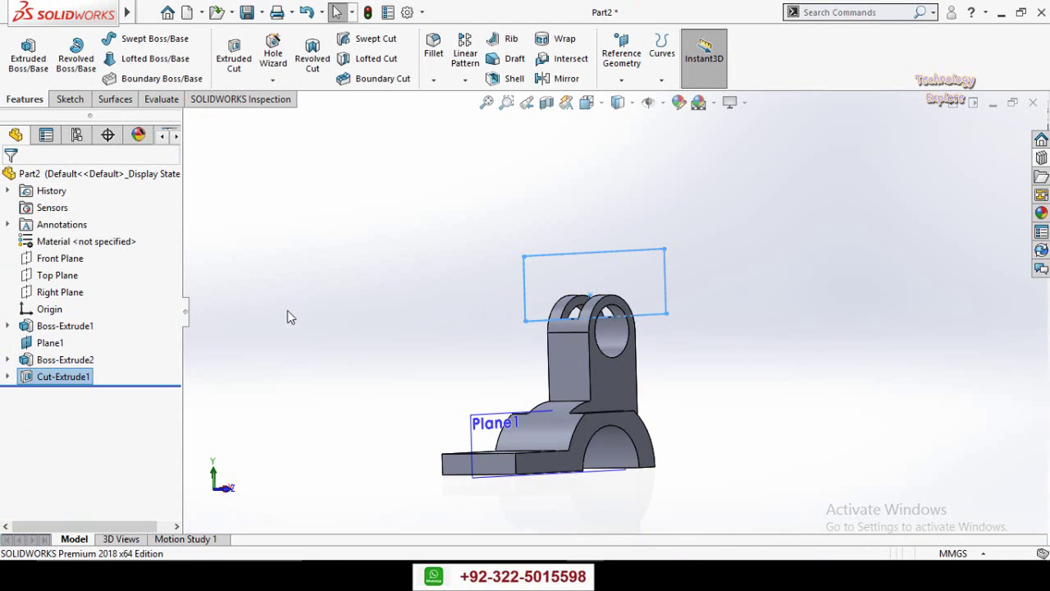
Hide Plane1 in the model
click(399, 319)
mouse_move(399, 320)
middle_down()
mouse_move(452, 288)
mouse_move(370, 255)
mouse_move(302, 344)
mouse_move(303, 260)
mouse_move(422, 272)
mouse_move(419, 336)
mouse_move(520, 382)
mouse_move(465, 317)
mouse_move(502, 385)
middle_up()
click(506, 394)
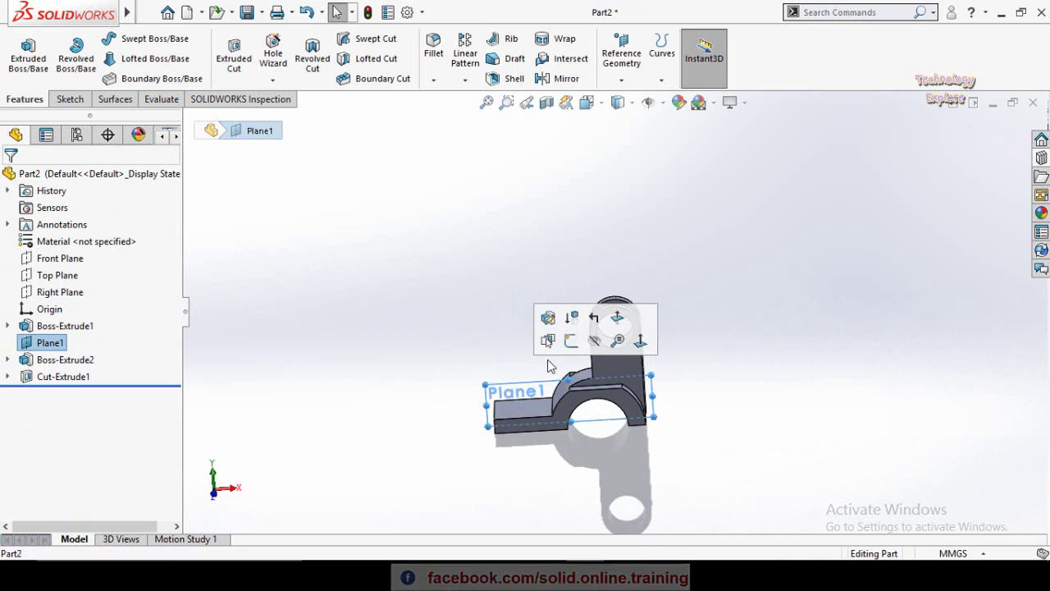
click(598, 349)
Check the exercise drawing in the photo viewer, return to SOLIDWORKS and open a new sketch on the upper face of the flat base tab
middle_drag(426, 362, 526, 427)
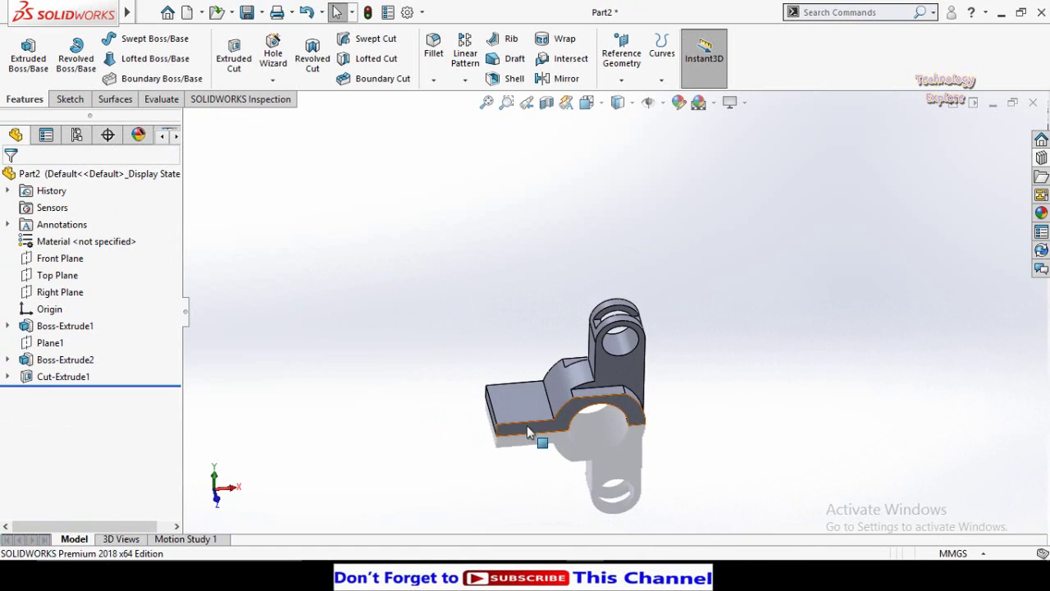
scroll(514, 374, down, 3)
click(516, 367)
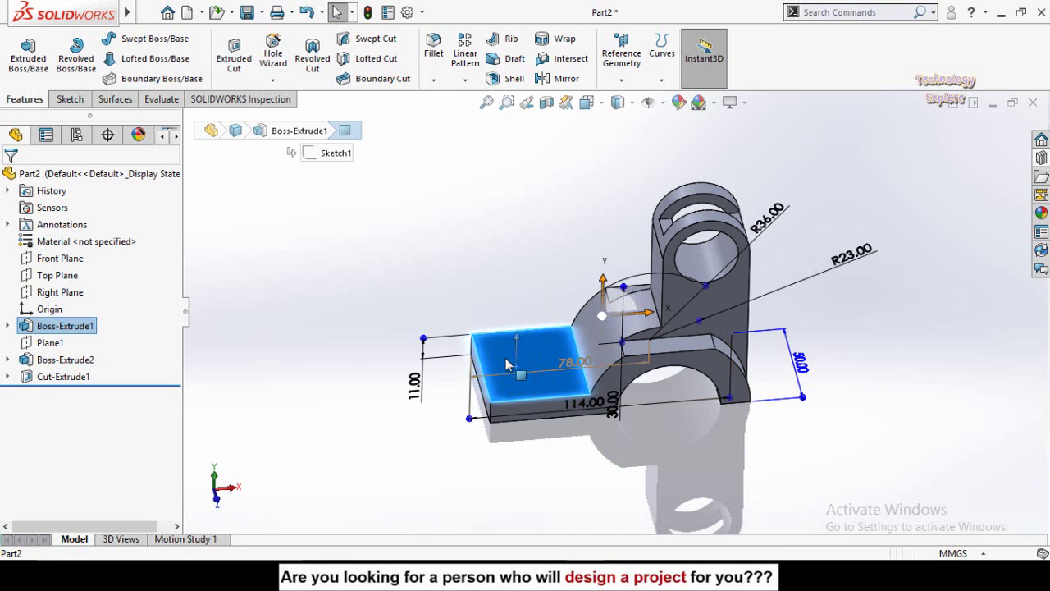
key(Escape)
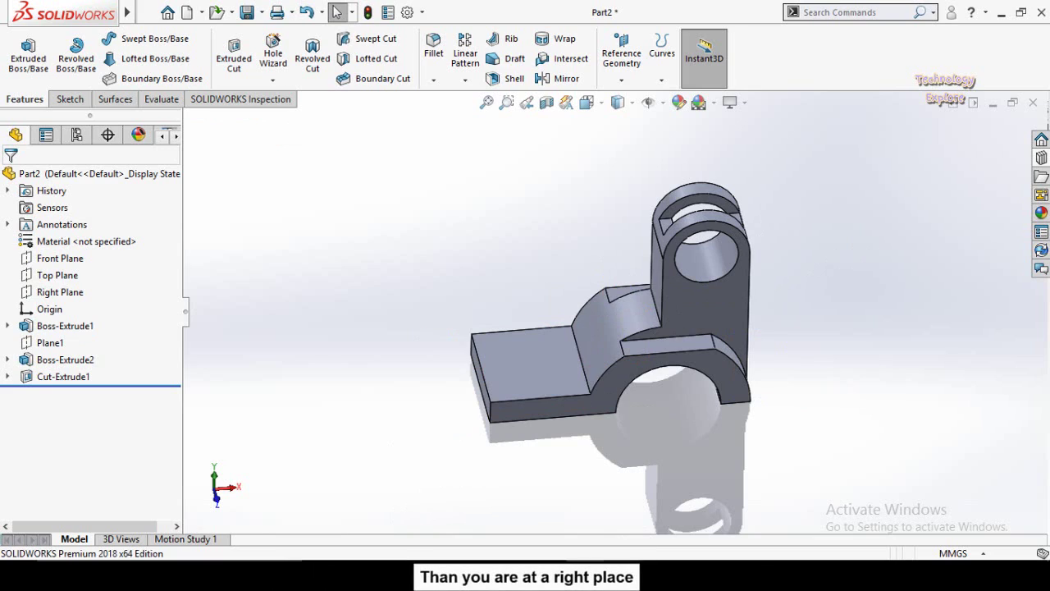
key(alt+Tab)
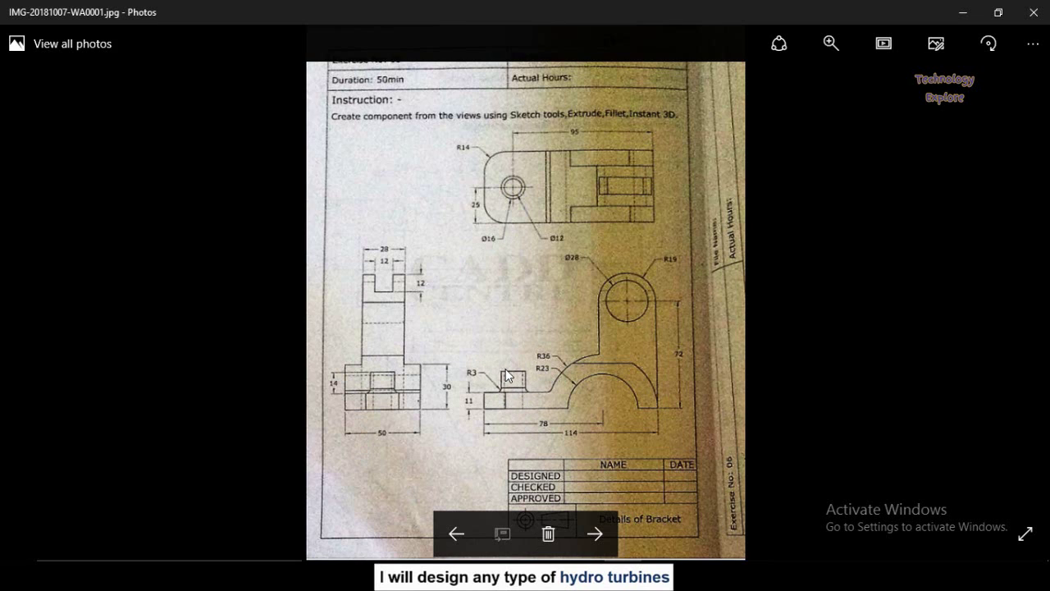
key(alt+Tab)
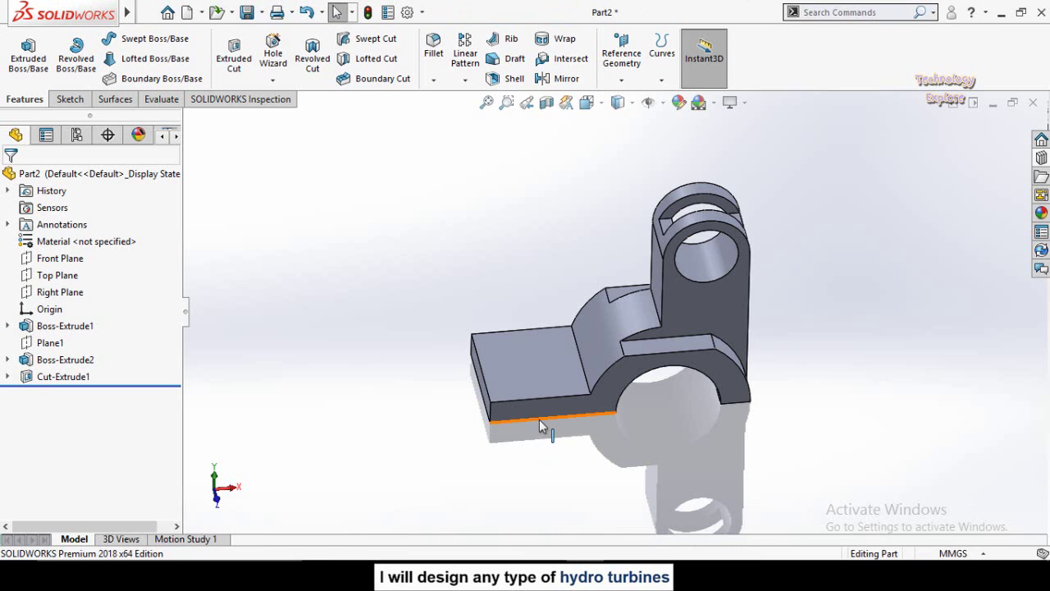
middle_drag(527, 403, 540, 342)
click(540, 341)
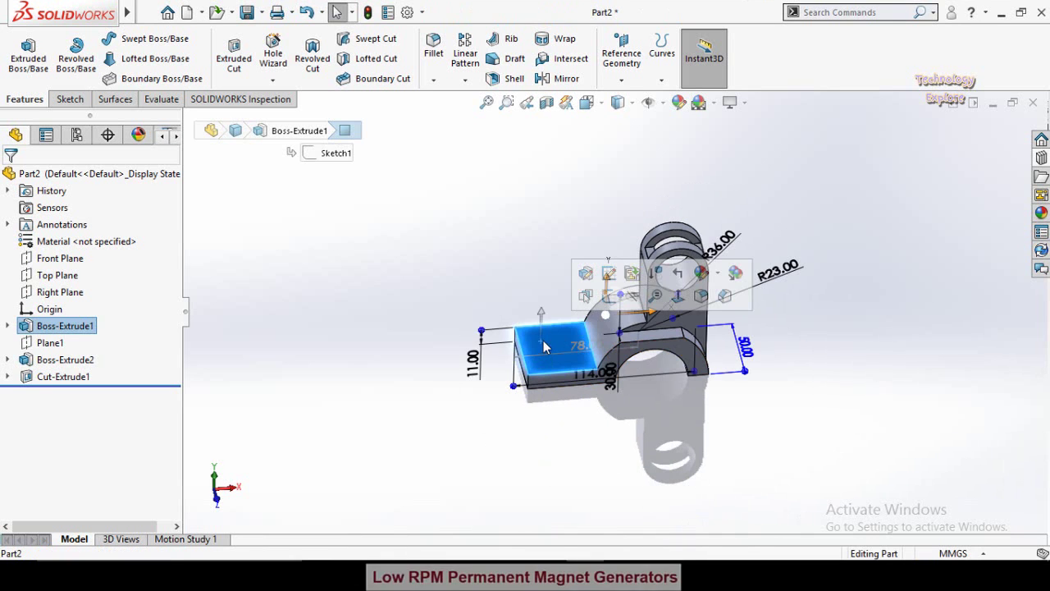
click(608, 298)
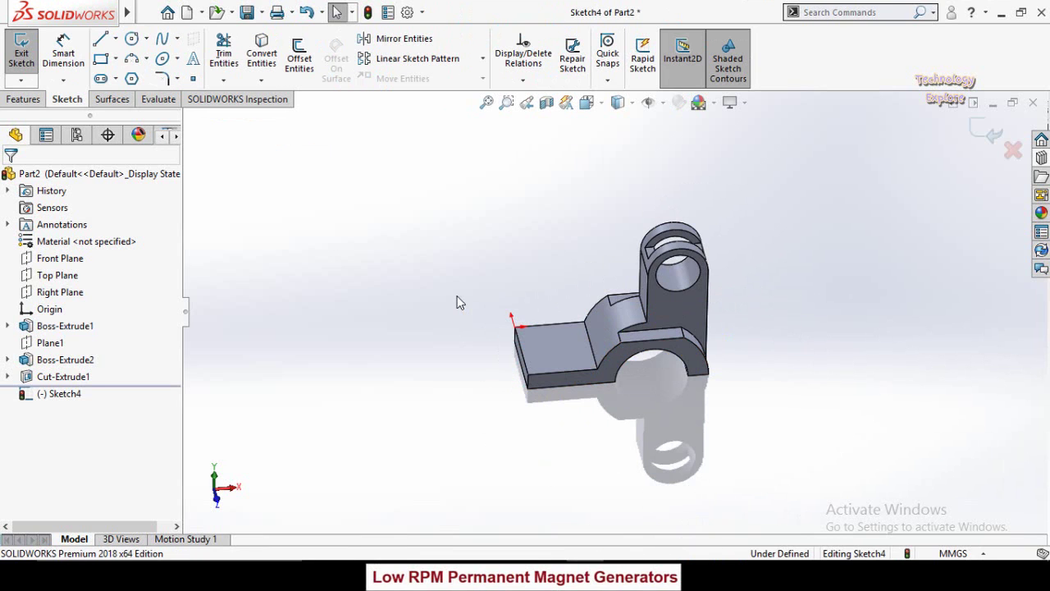
key(ctrl+8)
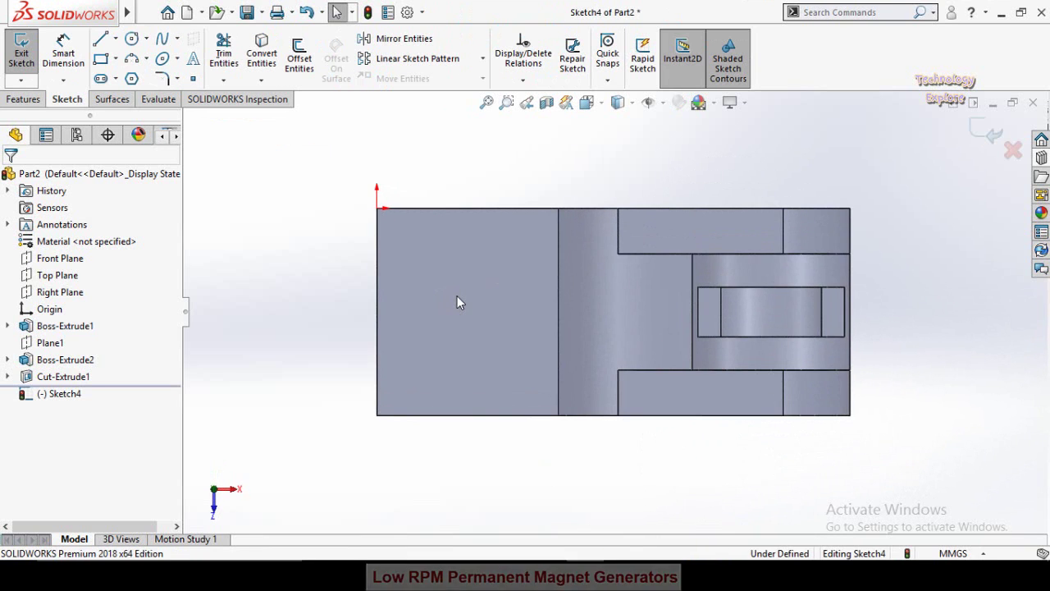
Sketch two concentric circles on the base tab, the inner one with a radius of about 8.8 mm
click(131, 41)
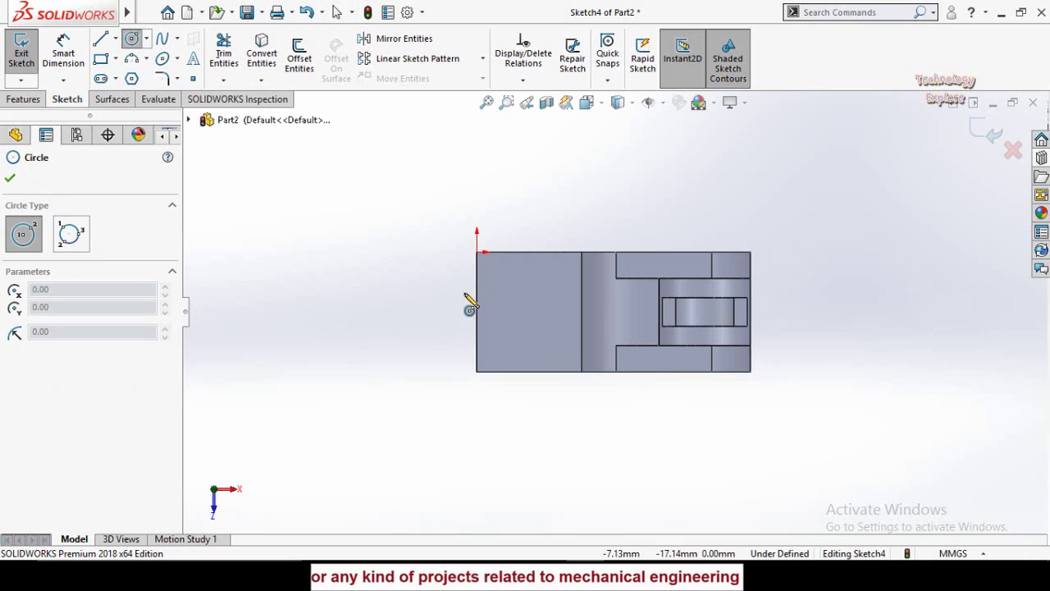
click(504, 309)
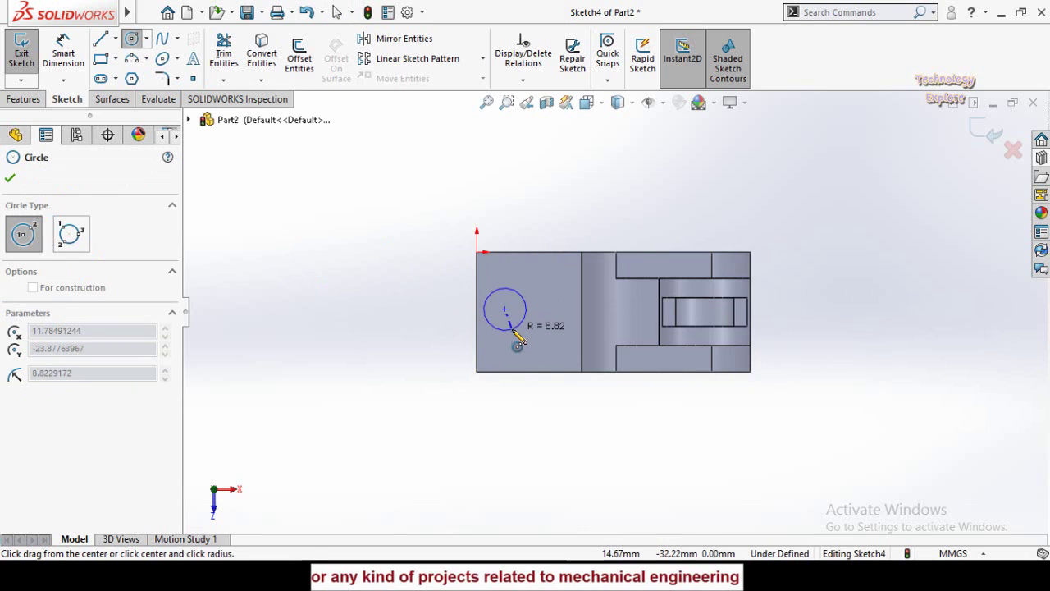
click(515, 331)
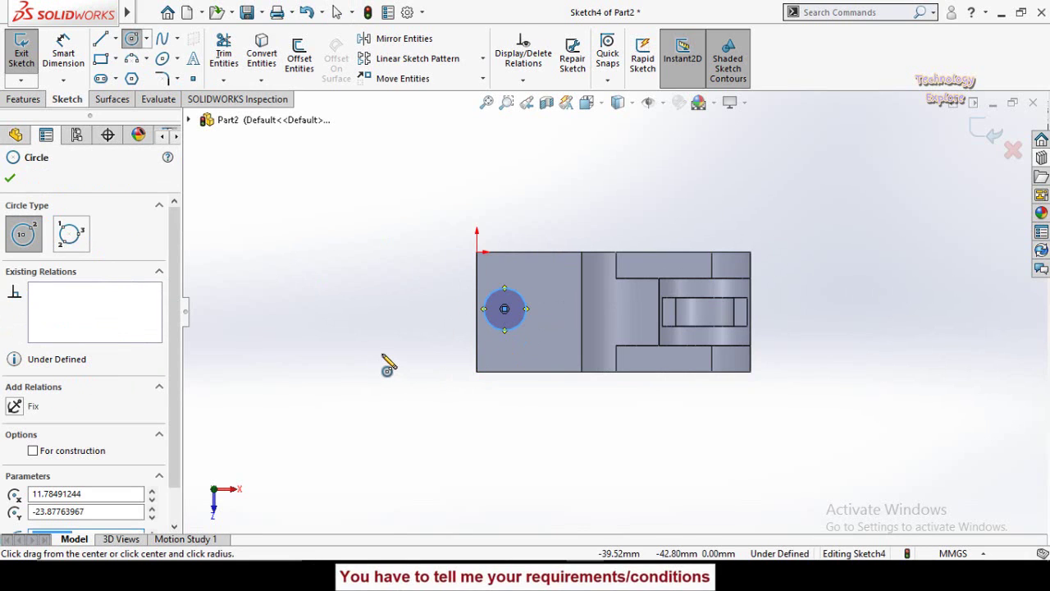
scroll(572, 332, down, 1)
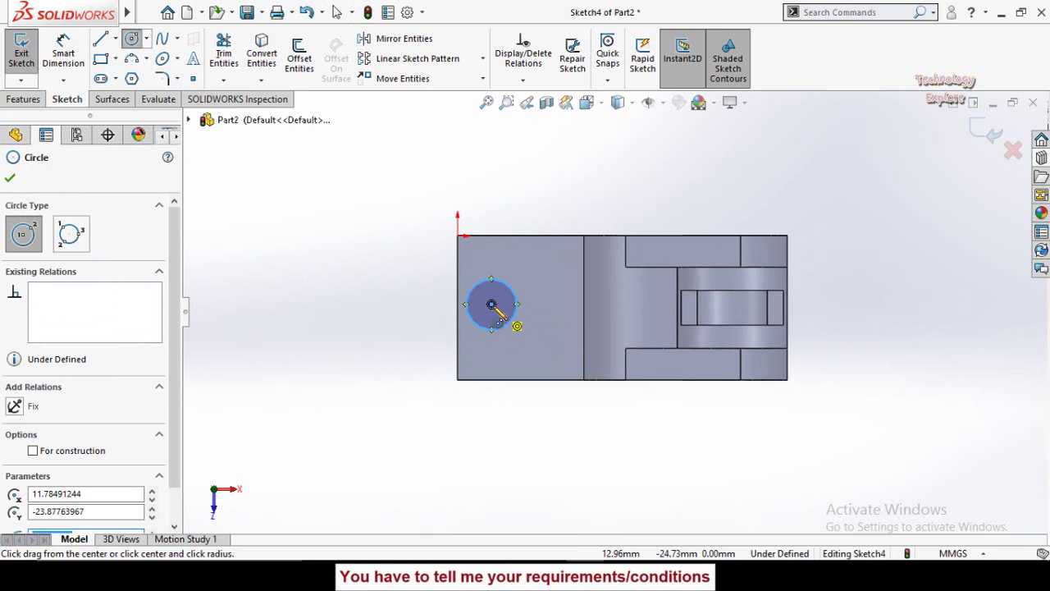
click(492, 304)
click(513, 337)
key(Escape)
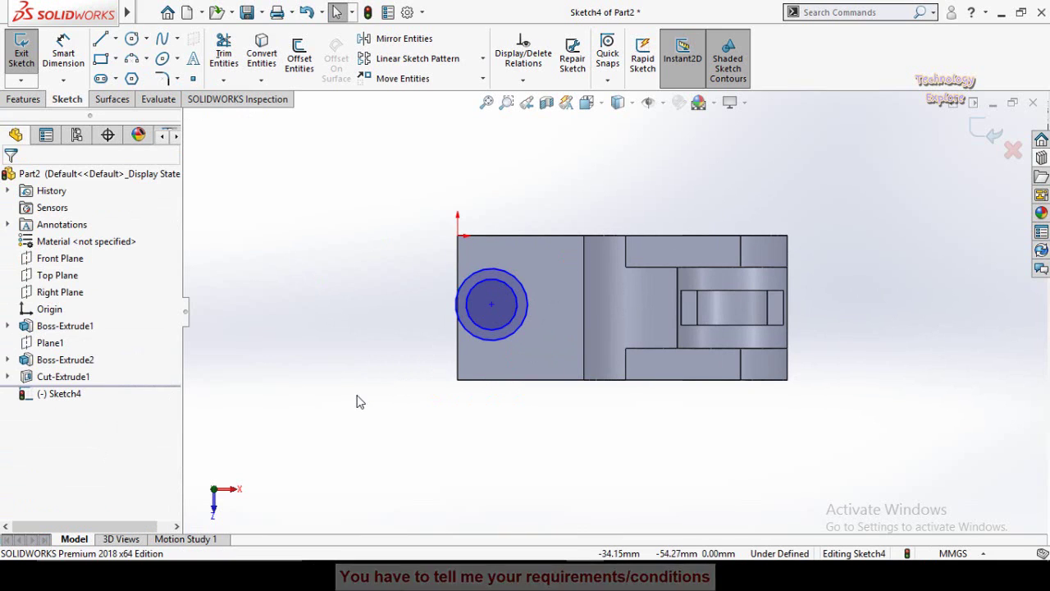
Move the concentric circles toward the middle of the tab, with their centre about 23.6 mm from the tab's end edge
click(491, 306)
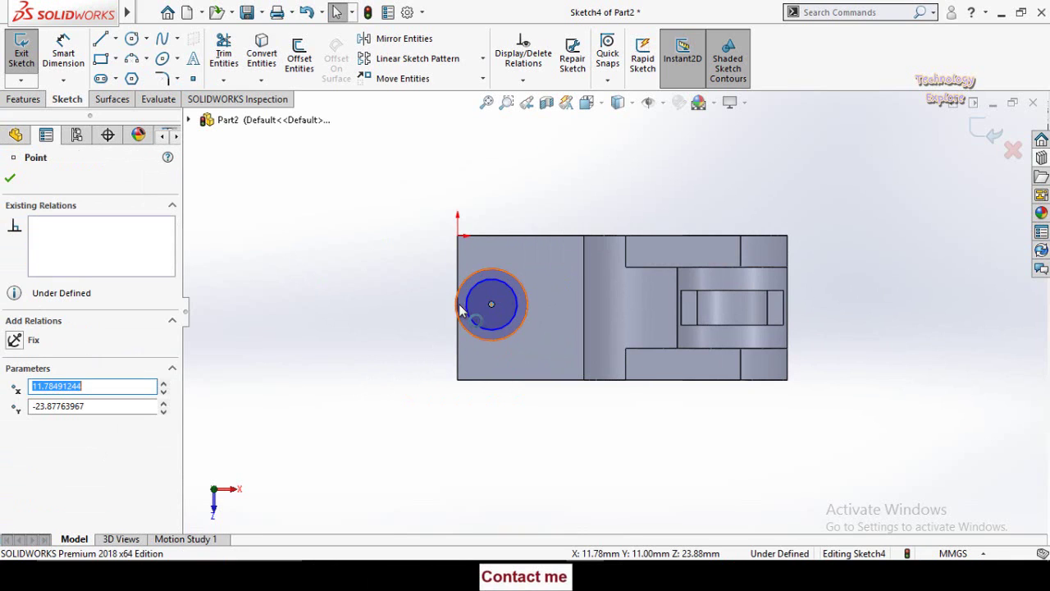
click(415, 339)
click(495, 313)
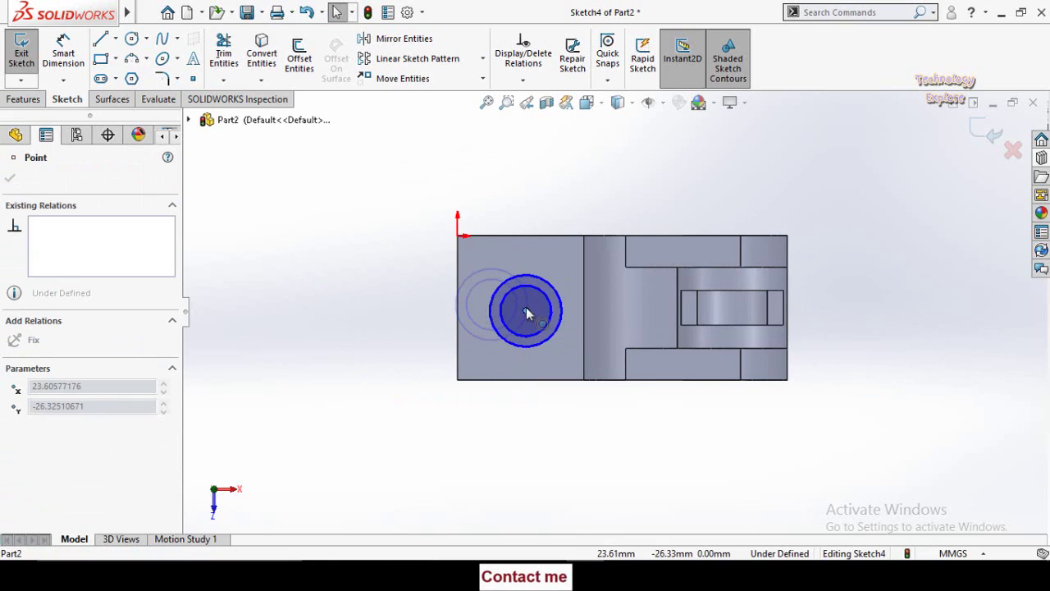
click(386, 340)
scroll(394, 329, down, 2)
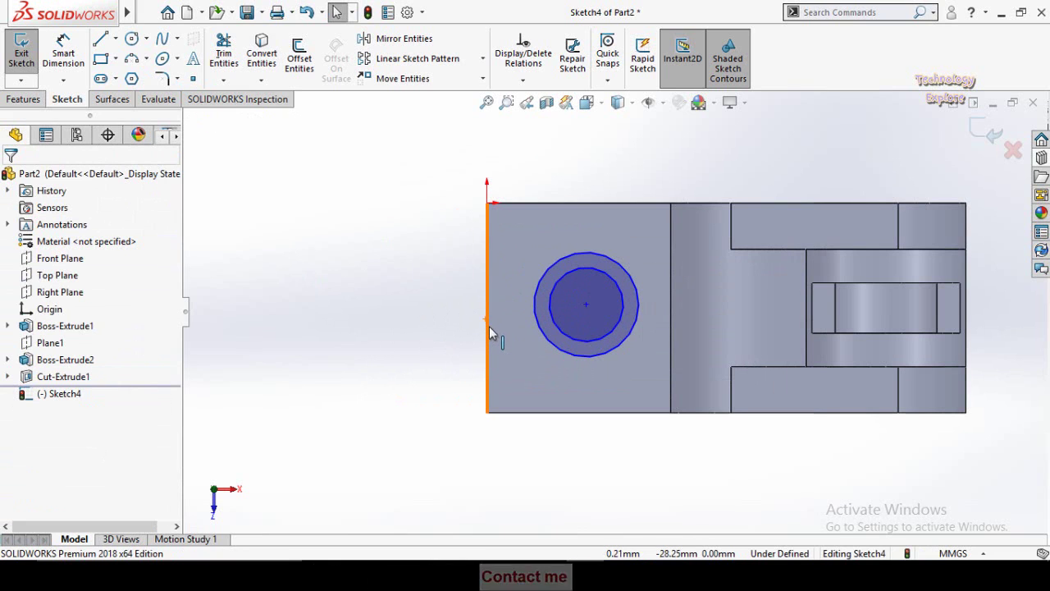
Add a Horizontal relation between the midpoint of the tab's end edge and the circles' centre
click(487, 310)
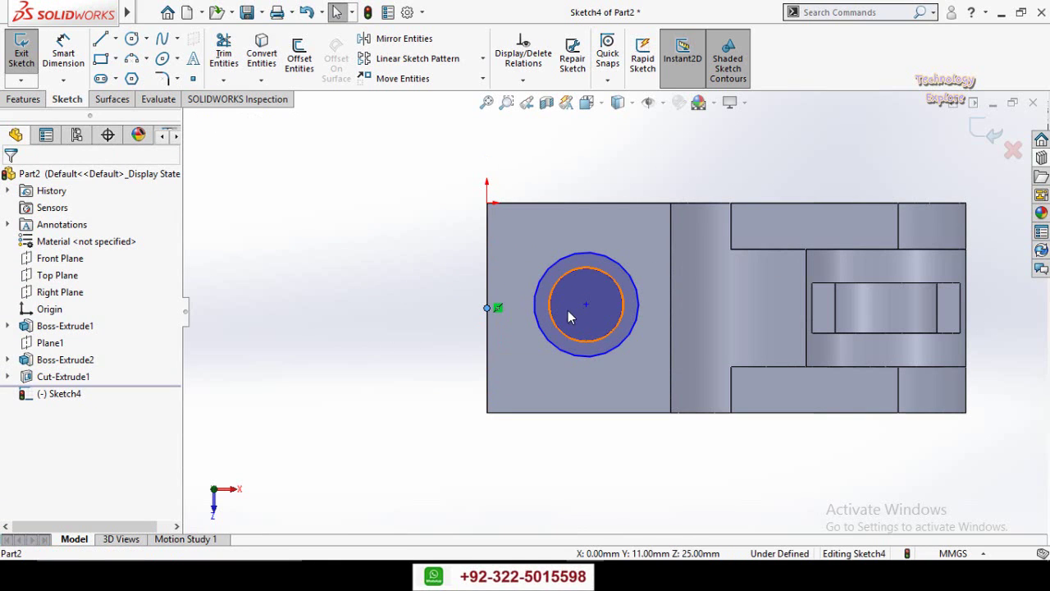
ctrl+click(586, 306)
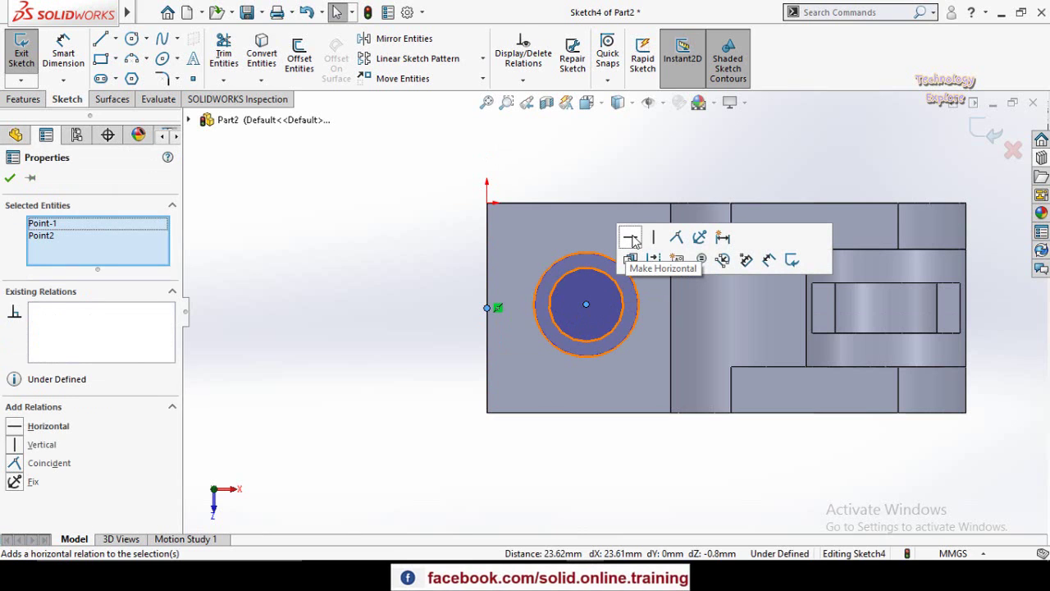
click(631, 238)
click(334, 405)
Dimension the horizontal distance from the concentric circles' centre to the bracket's far end corner at 95 mm
key(z)
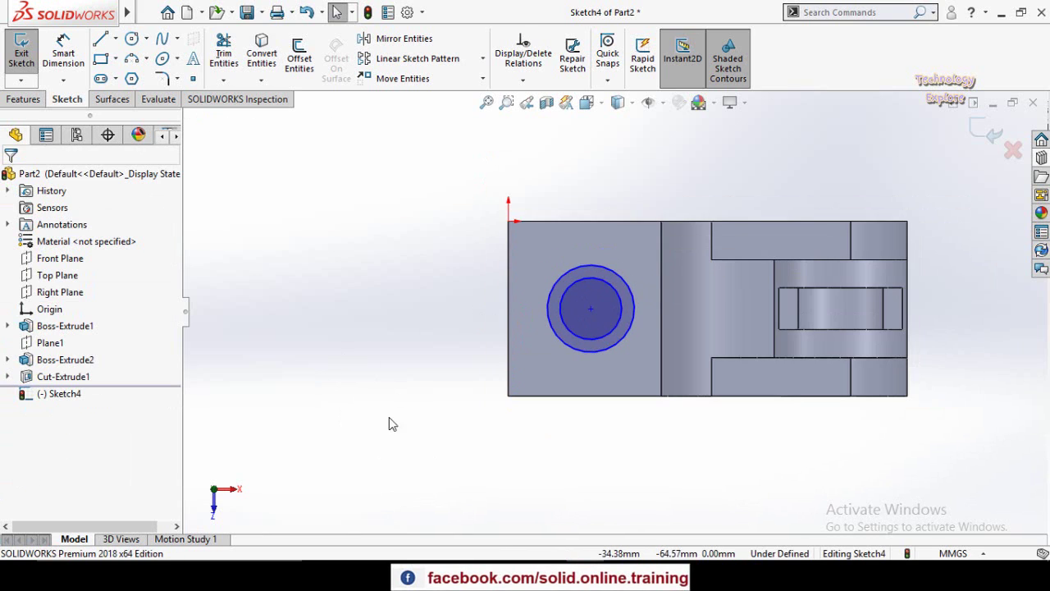
right_drag(389, 450, 449, 260)
click(590, 310)
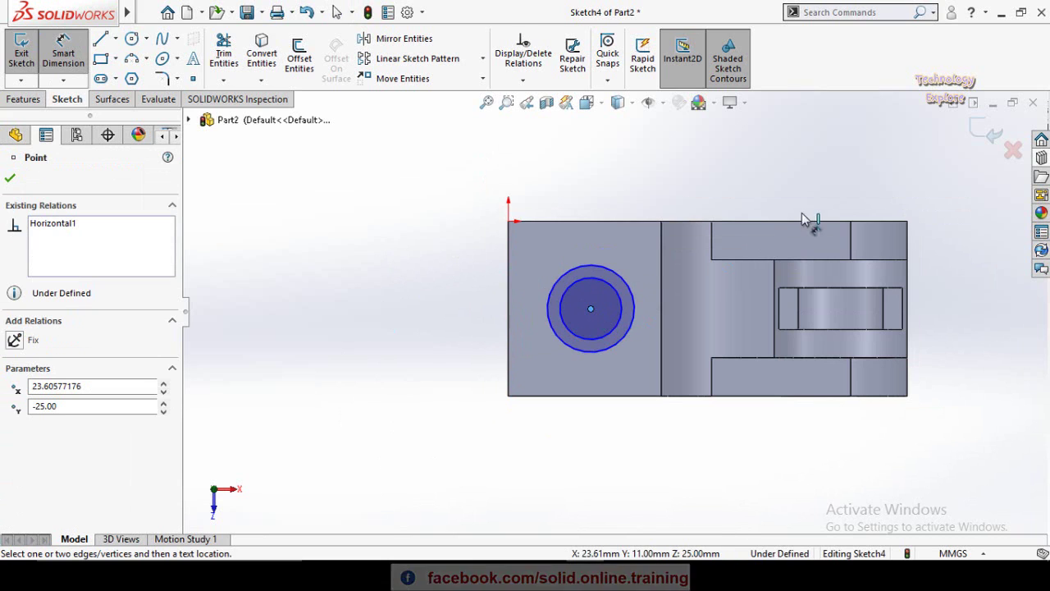
click(907, 222)
click(757, 186)
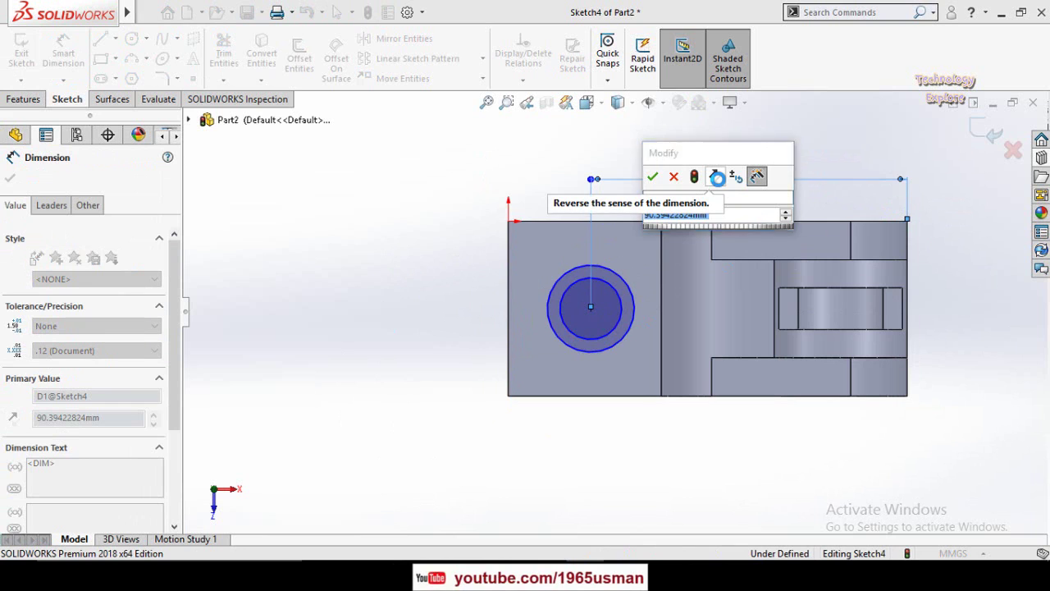
text(95)
key(Return)
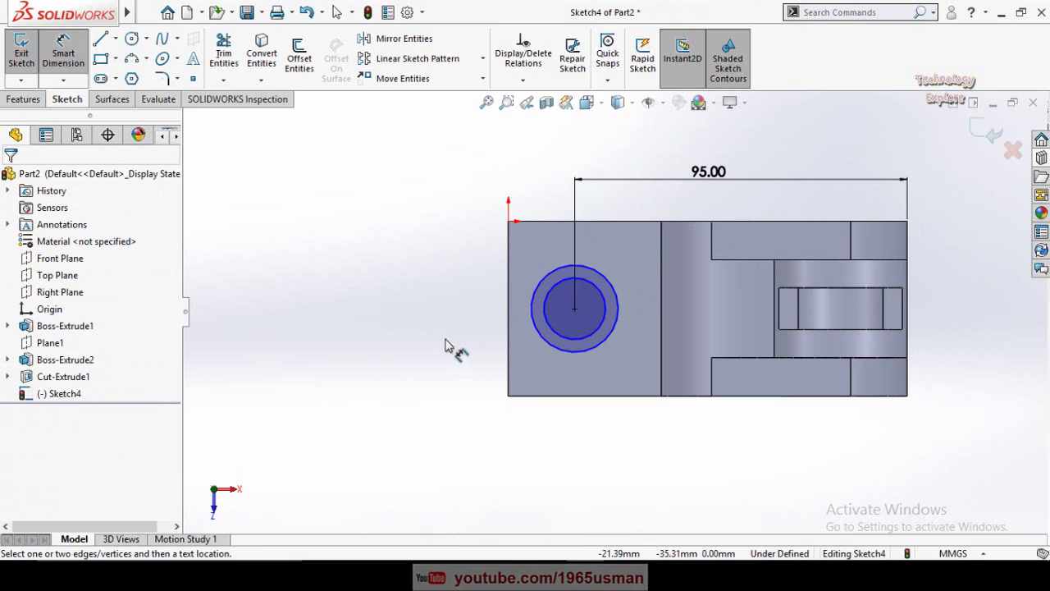
Add a driven dimension between the circles' centre and the base tab's long side edge
click(574, 308)
click(582, 397)
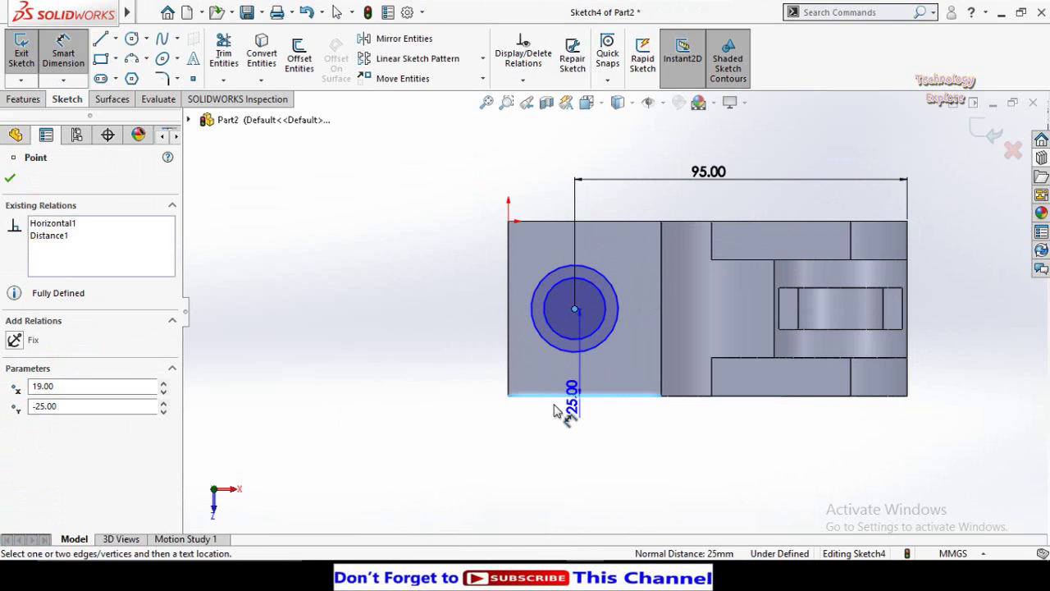
click(464, 430)
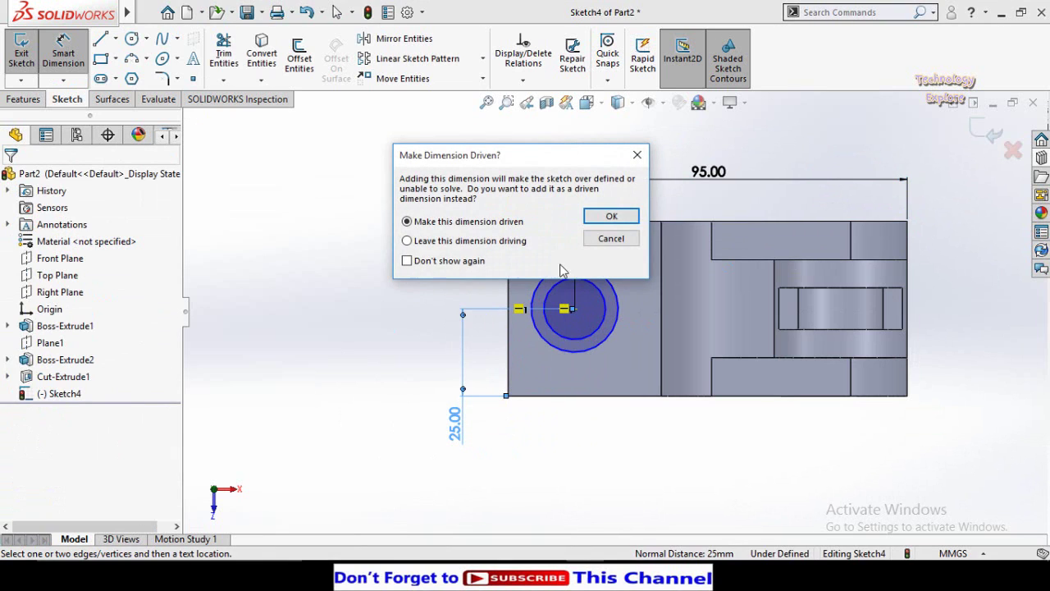
click(605, 213)
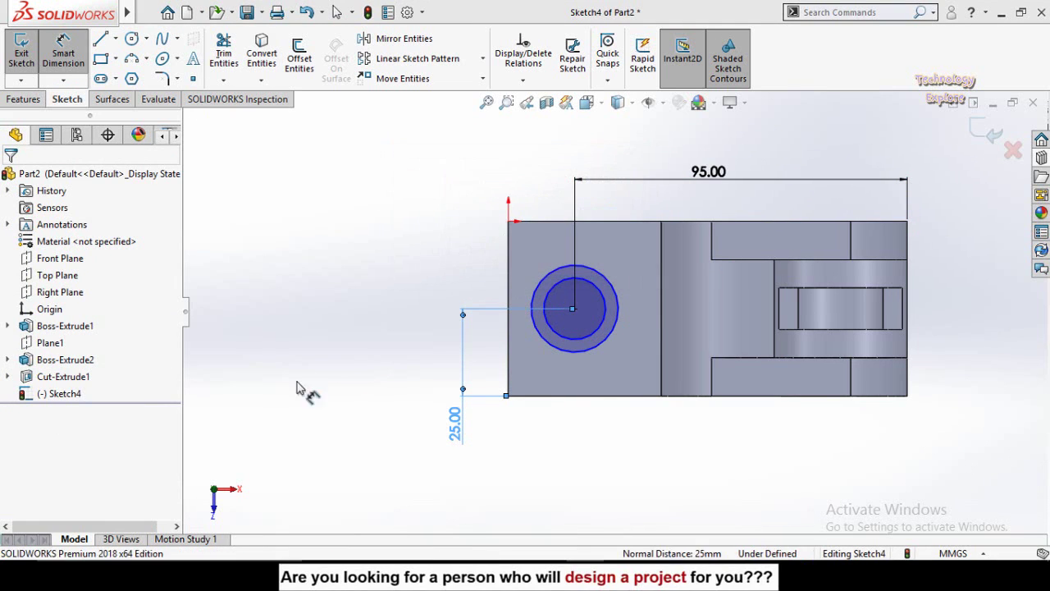
Set the inner circle's diameter to 12 mm and the outer circle's diameter to 16 mm
click(577, 345)
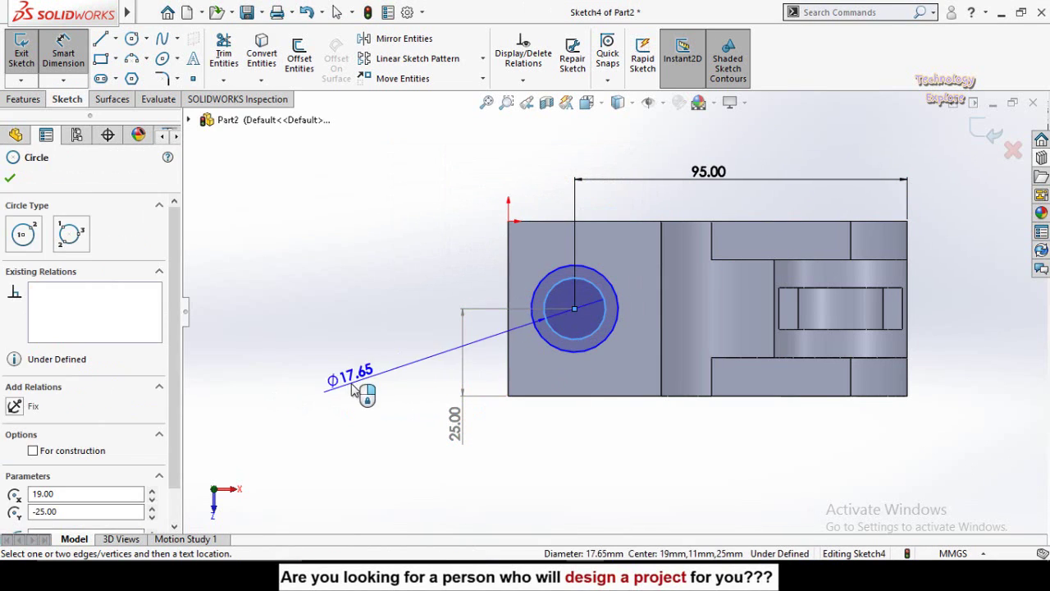
click(353, 385)
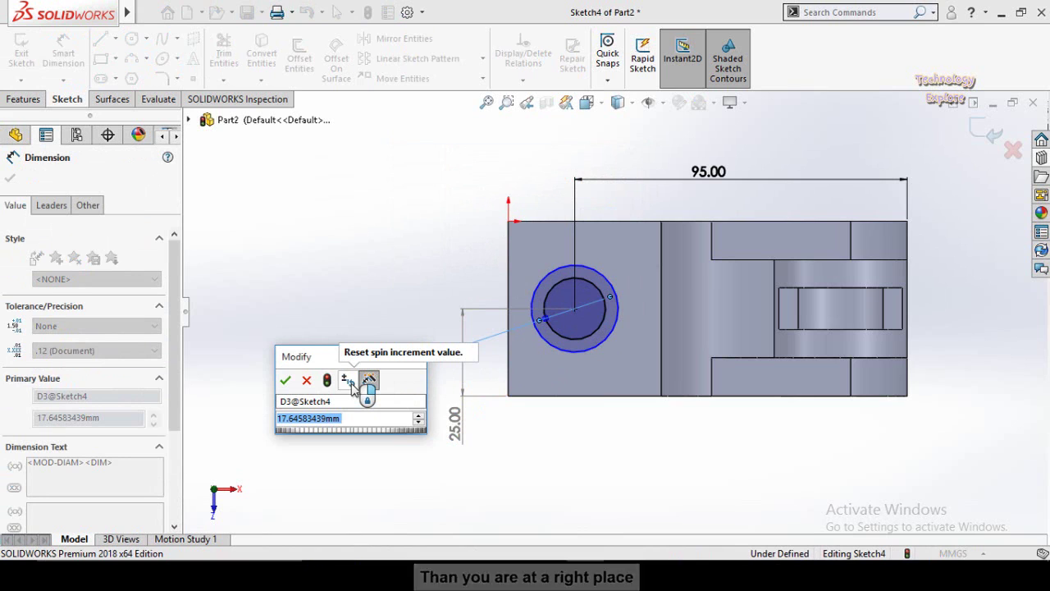
text(12)
key(Return)
click(571, 361)
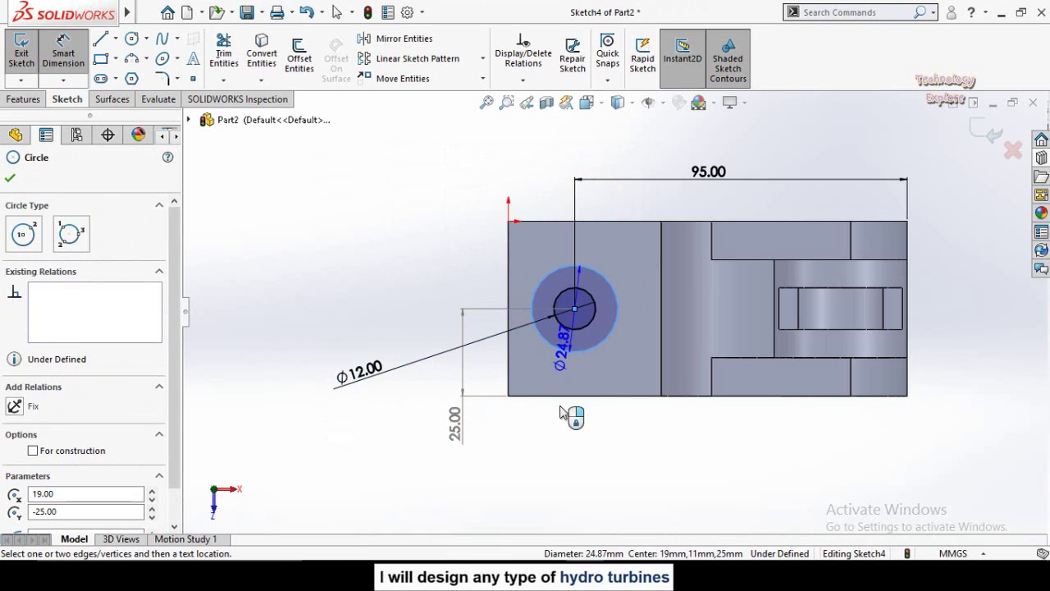
click(512, 510)
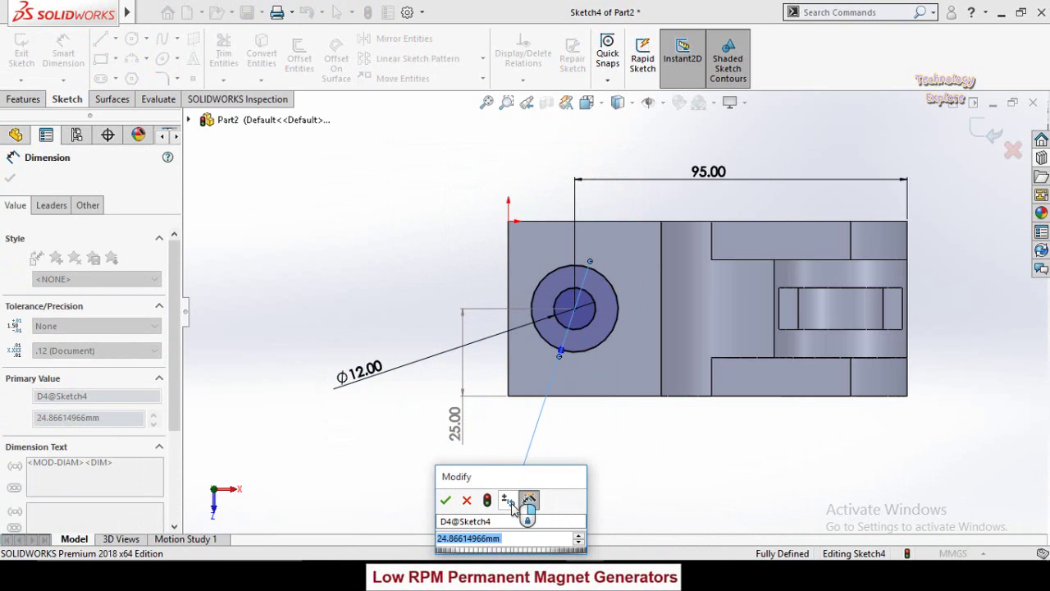
text(16)
key(Return)
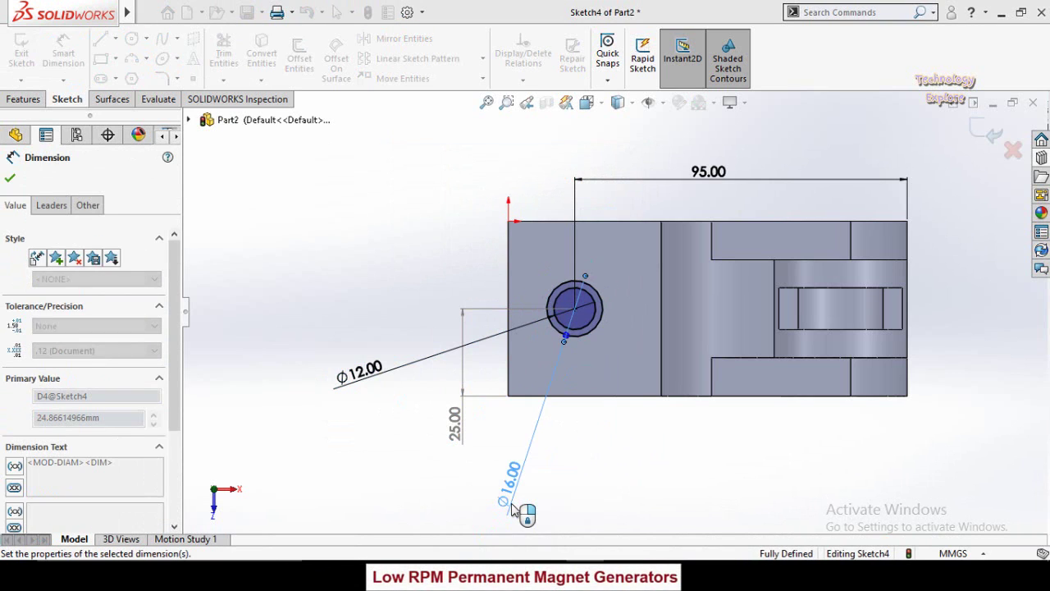
key(Escape)
Extrude the ring between the two circles upward from the base tab as a 14 mm blind boss
middle_drag(563, 429, 558, 320)
click(558, 322)
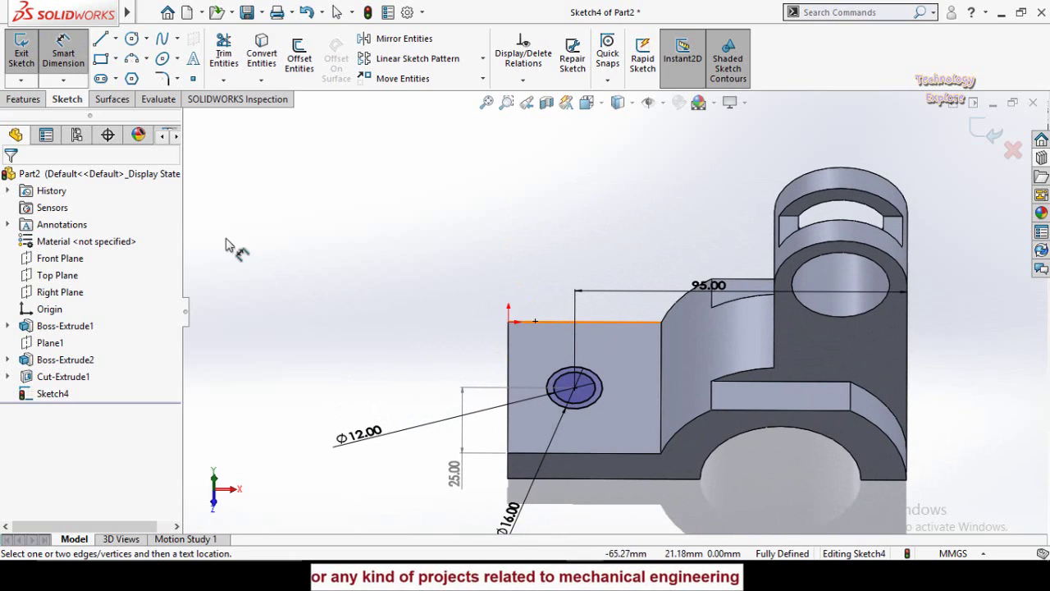
click(24, 99)
click(30, 66)
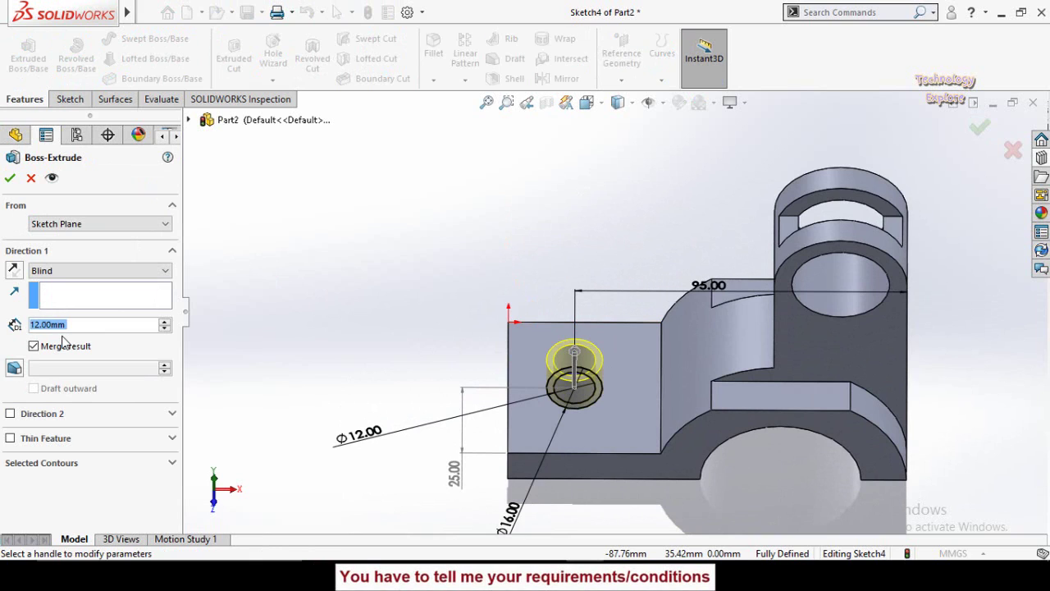
text(14)
key(Return)
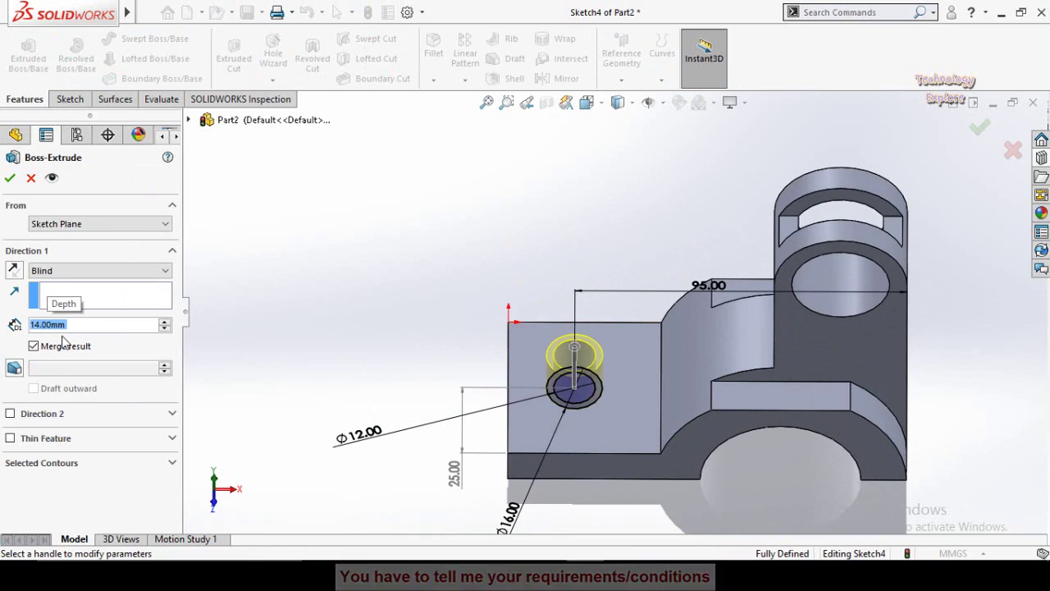
click(10, 179)
Fillet the edge where the tubular boss meets the base tab with a 3 mm radius
middle_drag(451, 393, 556, 435)
scroll(556, 435, down, 2)
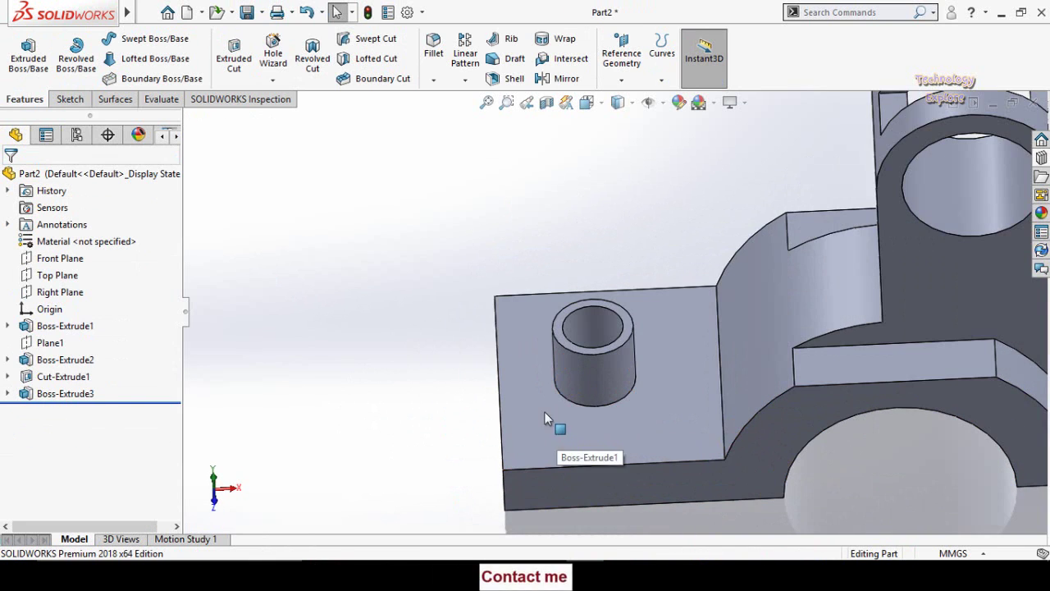
click(434, 54)
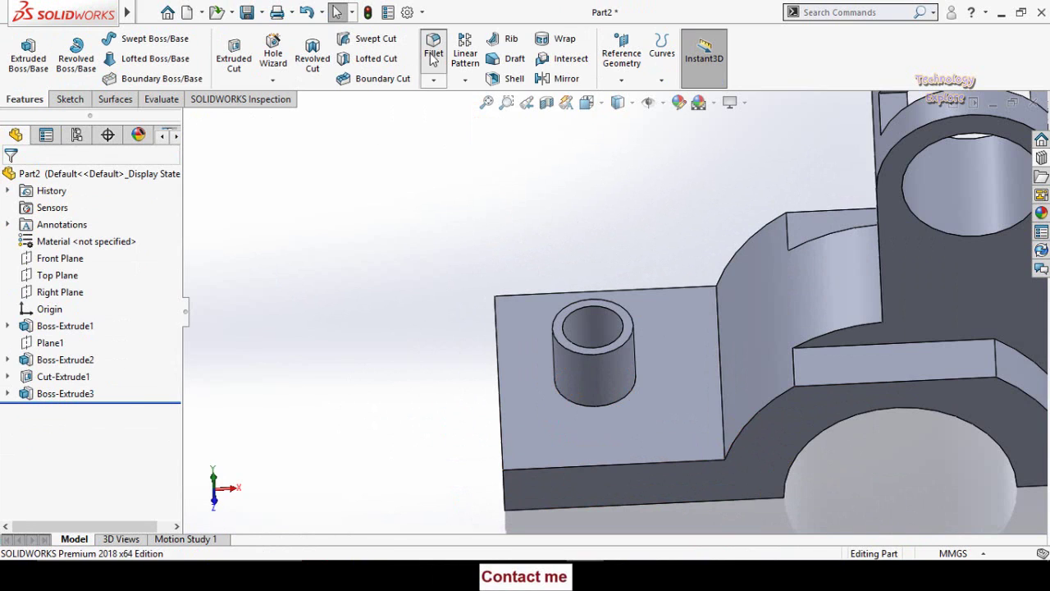
click(572, 404)
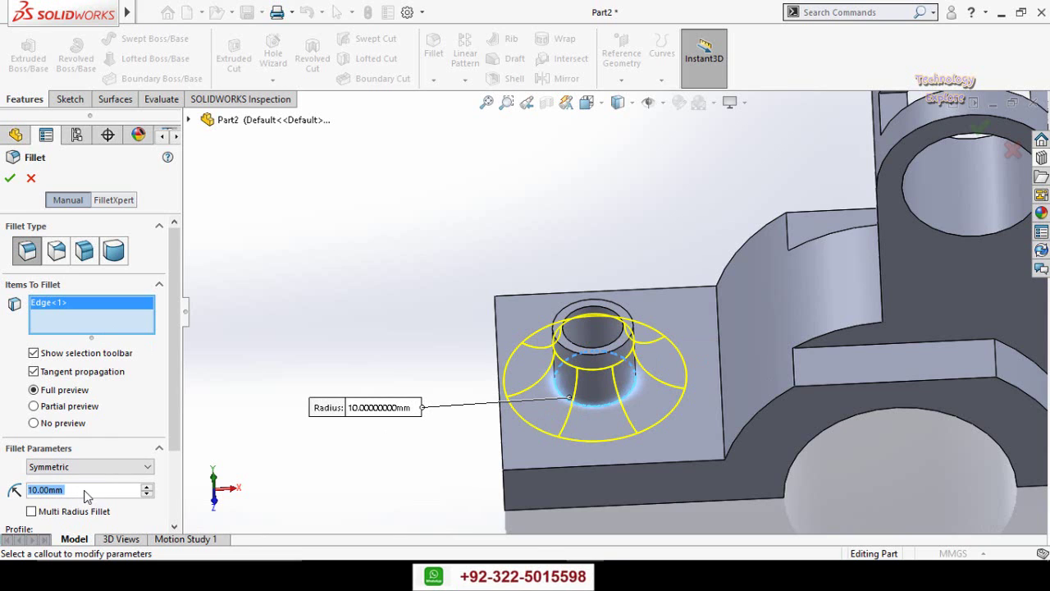
scroll(169, 440, down, 2)
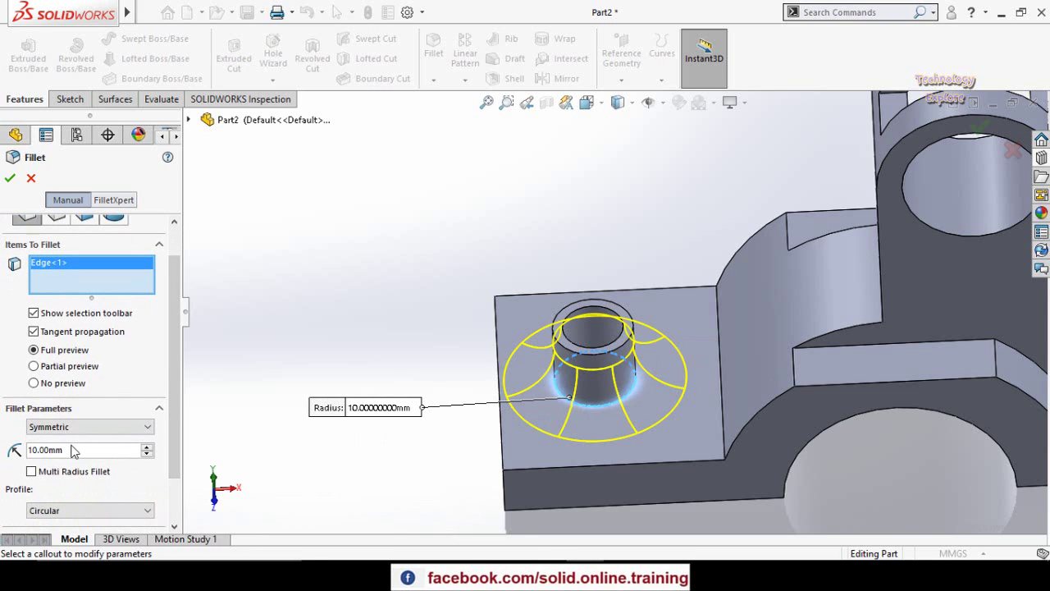
double_click(73, 448)
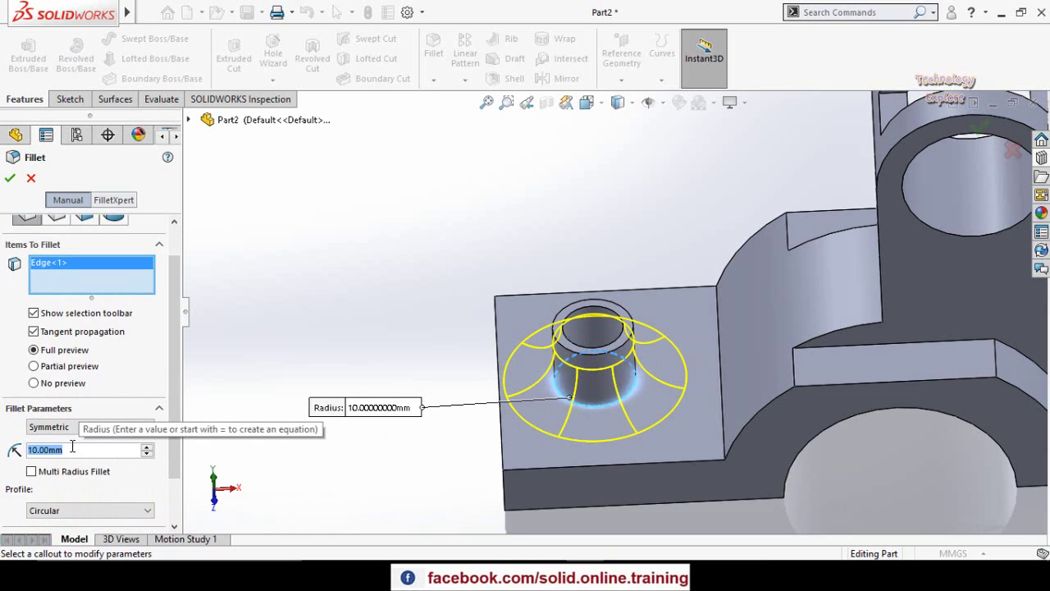
text(3)
key(Return)
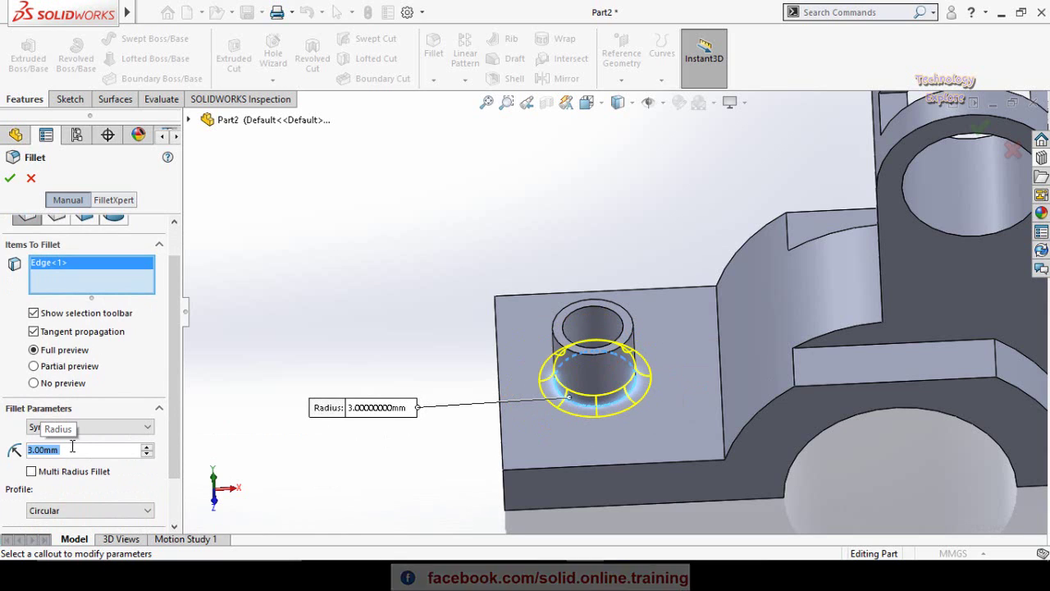
click(11, 177)
Check the exercise drawing in the photo viewer, return to SOLIDWORKS and open a sketch on the base tab's upper face around the boss
middle_drag(492, 374, 472, 445)
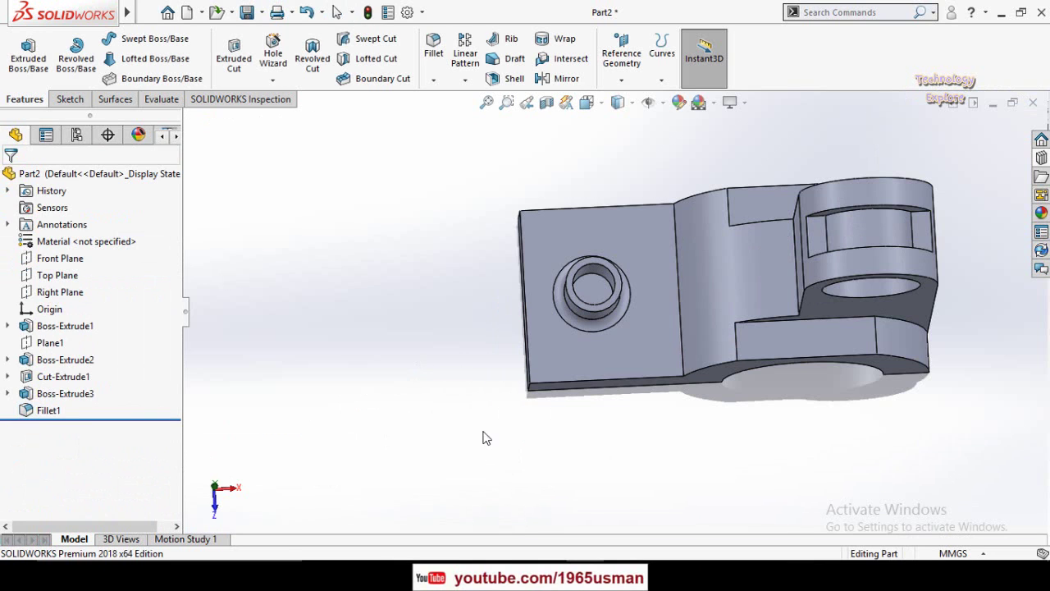
middle_drag(591, 280, 623, 344)
key(alt+Tab)
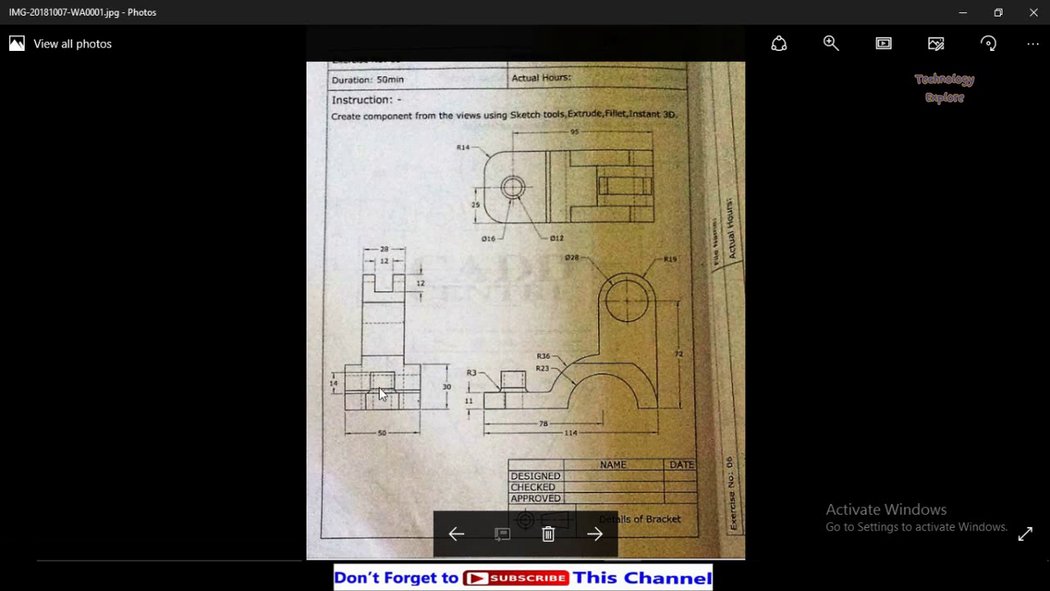
key(alt+Tab)
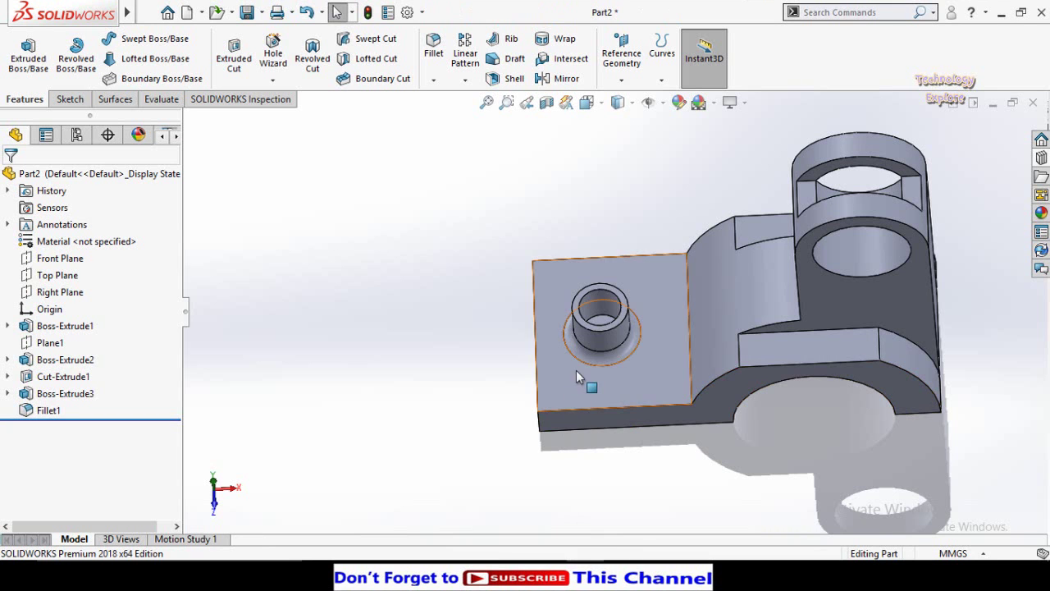
scroll(585, 345, down, 3)
click(585, 427)
click(654, 383)
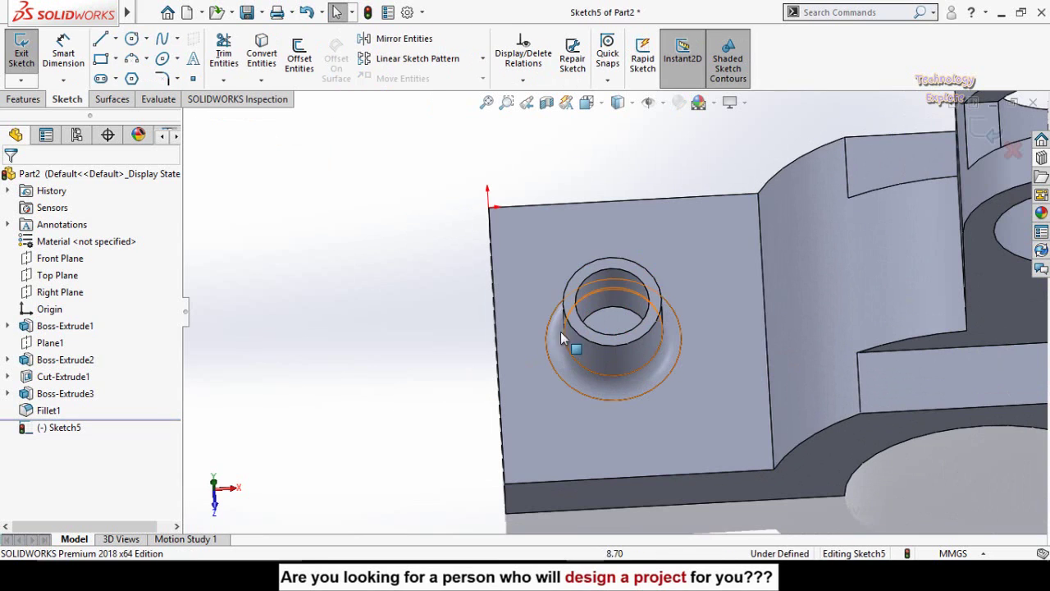
Convert the circular edge at the bottom of the boss's bore into the sketch and cut it 35 mm deep down through the base tab
click(611, 312)
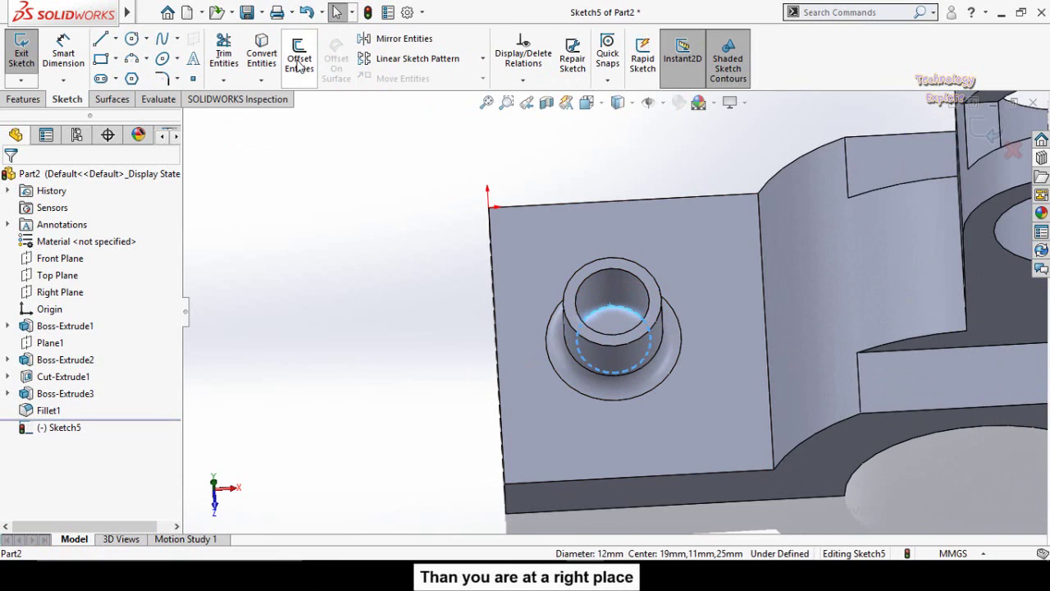
click(262, 49)
click(23, 99)
click(28, 55)
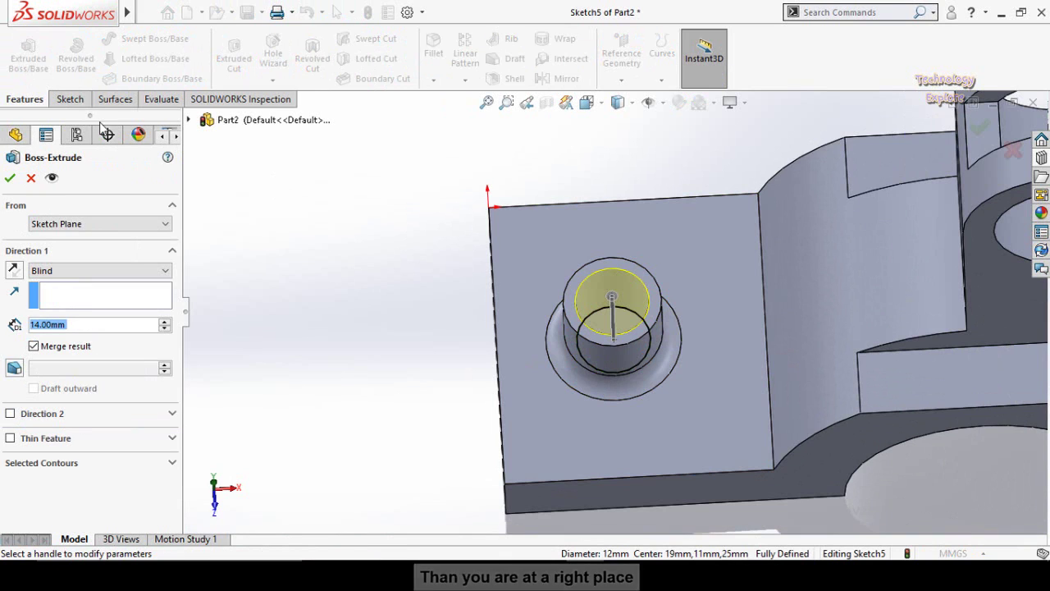
key(Escape)
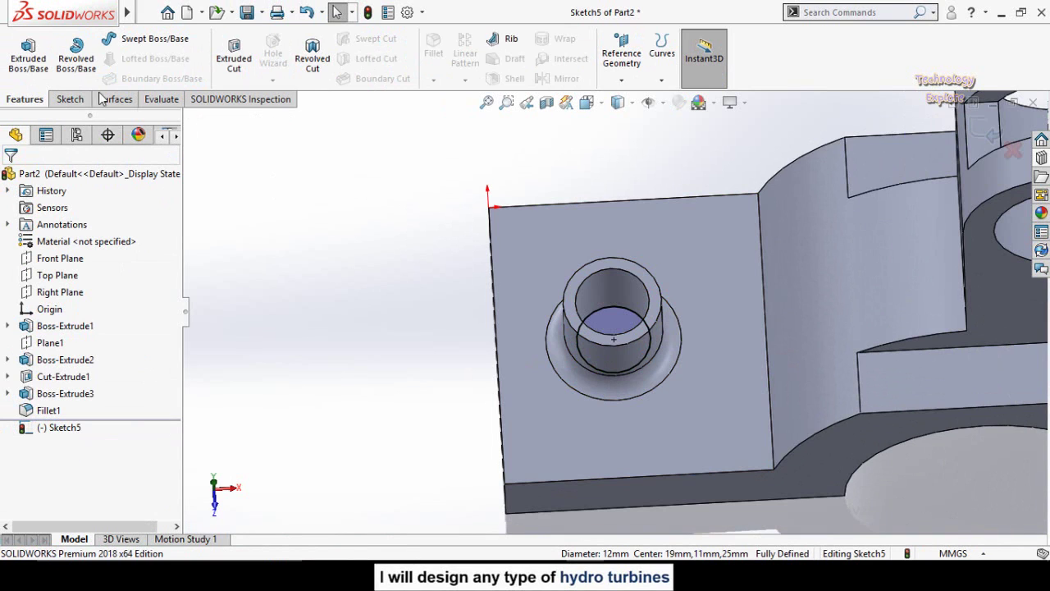
click(234, 55)
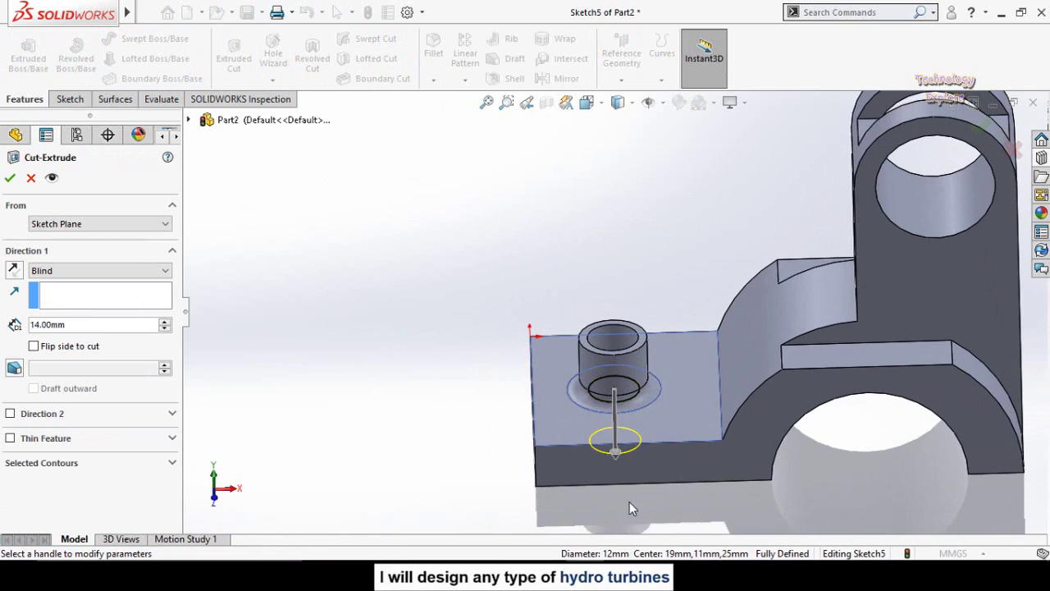
drag(611, 453, 616, 517)
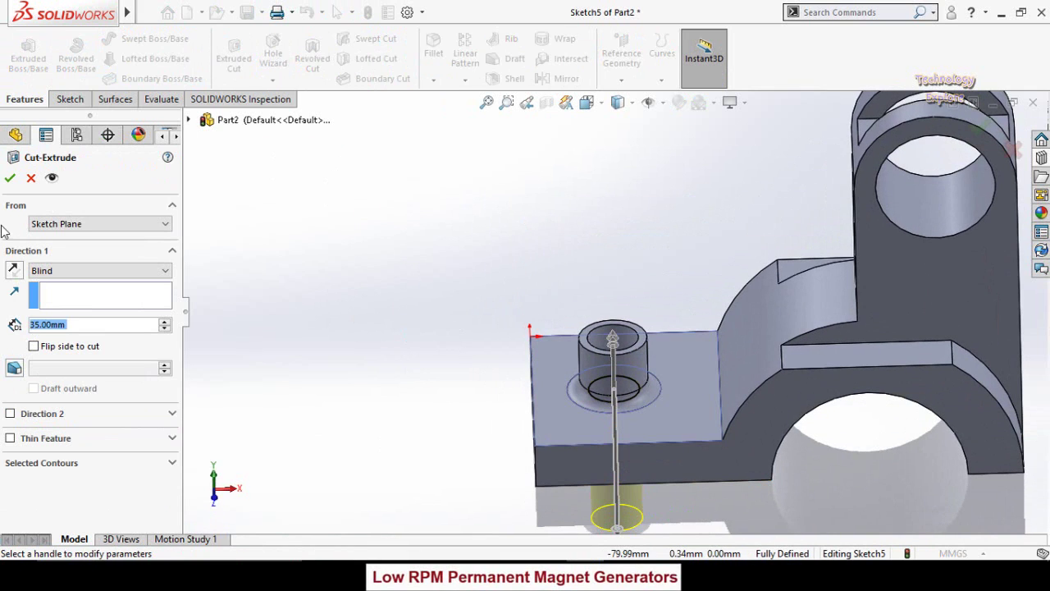
click(10, 178)
Fillet the two vertical corner edges at the base tab's free end with a 14 mm radius
scroll(400, 410, up, 2)
middle_drag(402, 398, 471, 216)
click(430, 47)
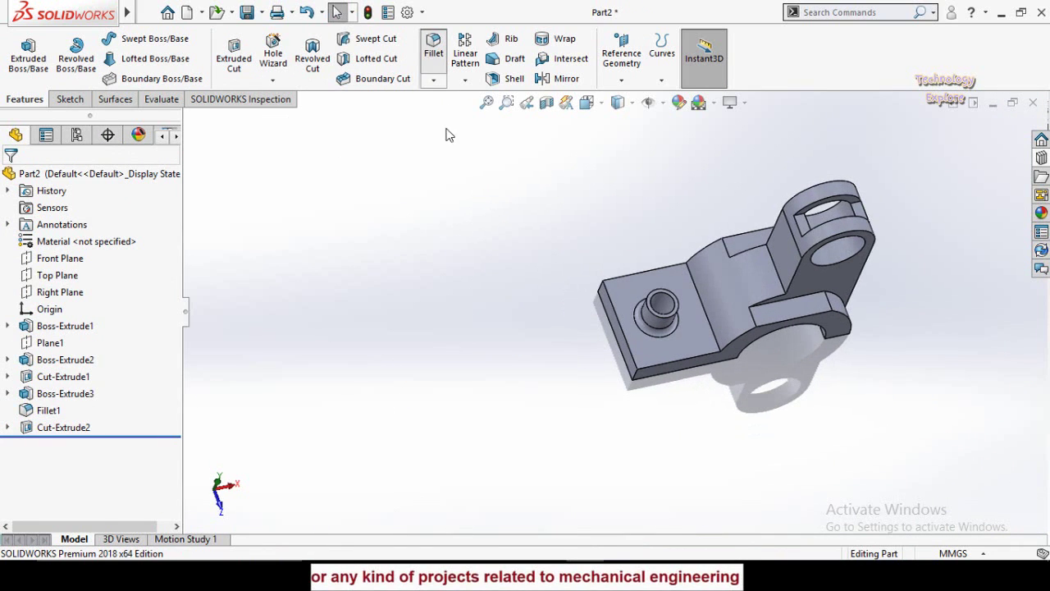
middle_drag(520, 310, 680, 434)
scroll(618, 336, up, 2)
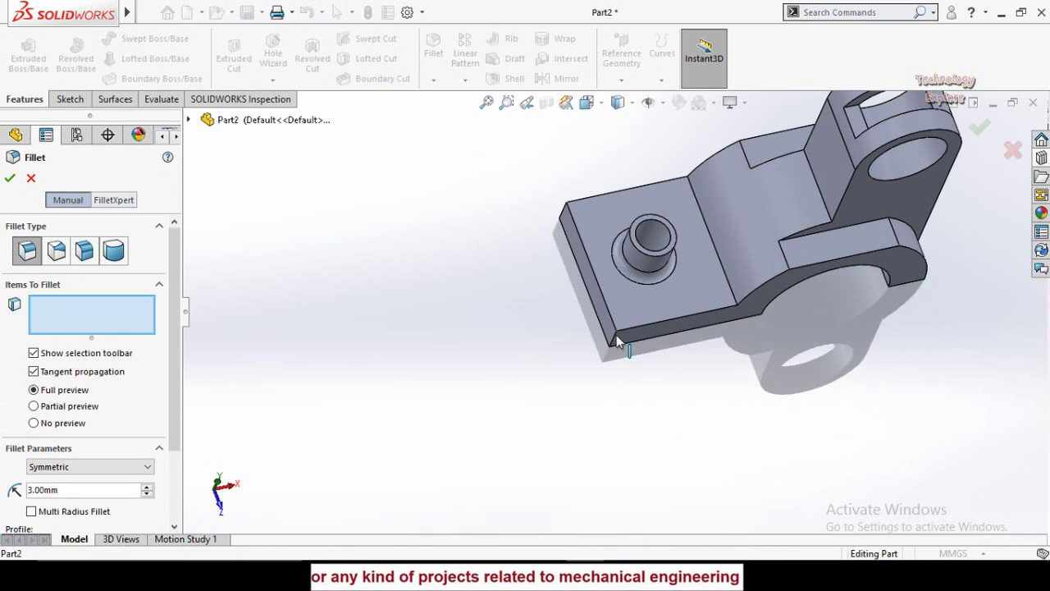
click(616, 335)
middle_drag(474, 232, 552, 236)
click(563, 215)
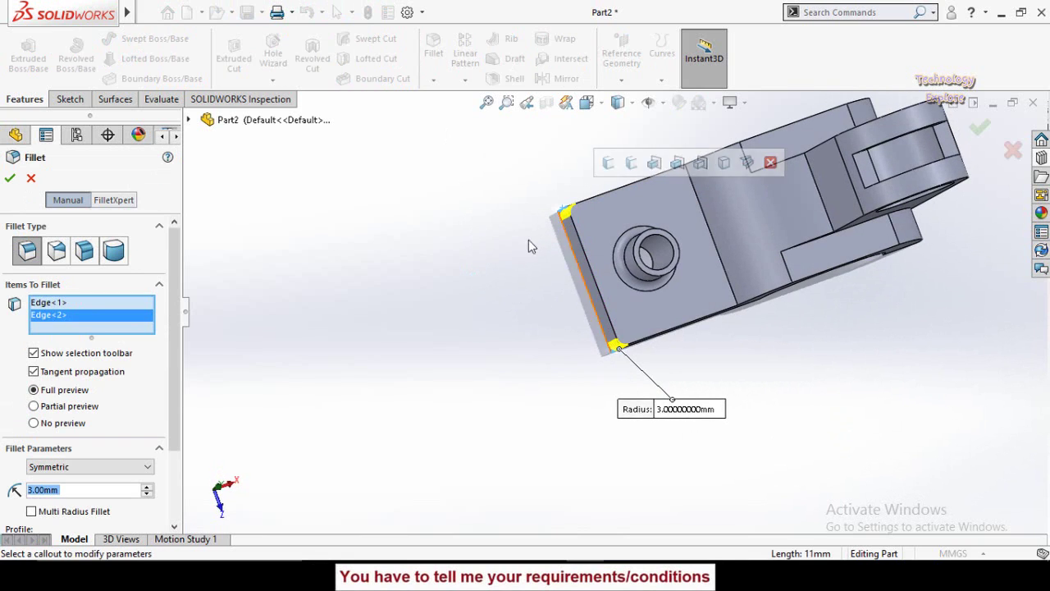
click(113, 492)
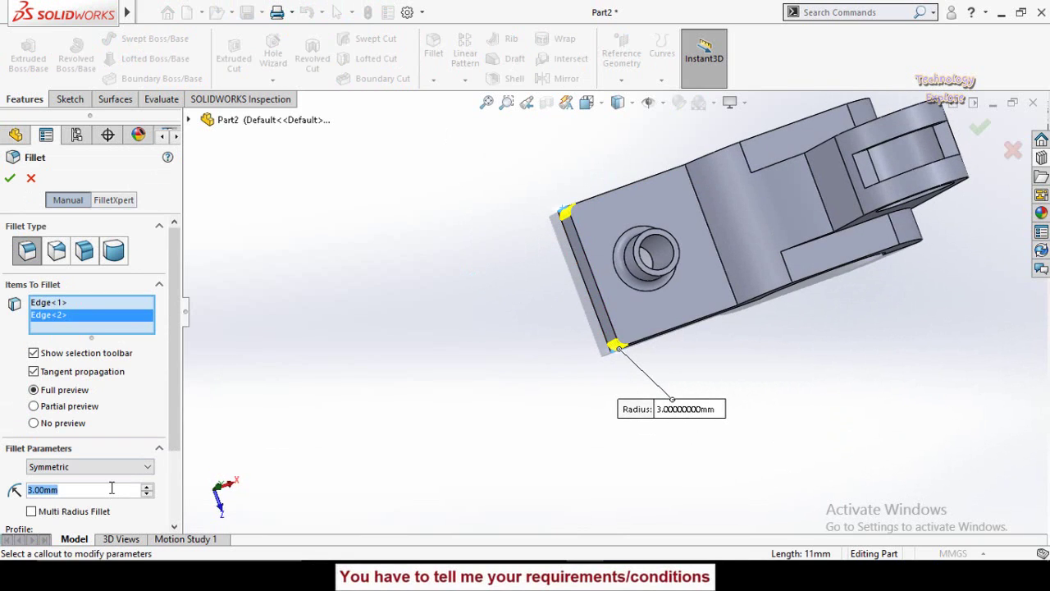
text(14)
key(Return)
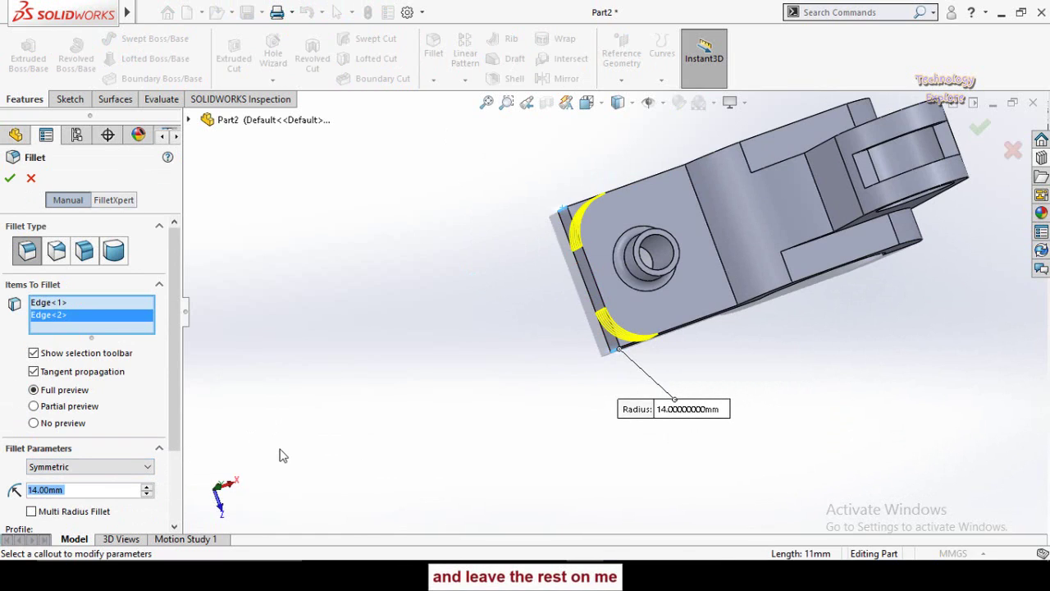
click(11, 178)
mouse_move(562, 315)
middle_down()
mouse_move(595, 410)
mouse_move(545, 191)
mouse_move(501, 302)
mouse_move(600, 251)
mouse_move(610, 263)
mouse_move(546, 438)
mouse_move(468, 461)
middle_up()
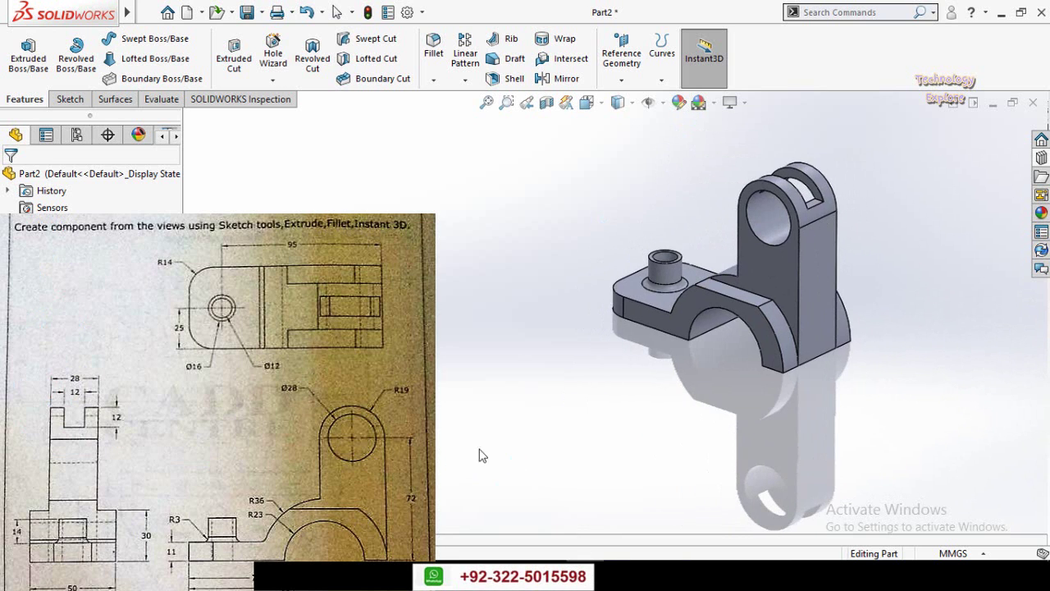
middle_drag(876, 268, 526, 238)
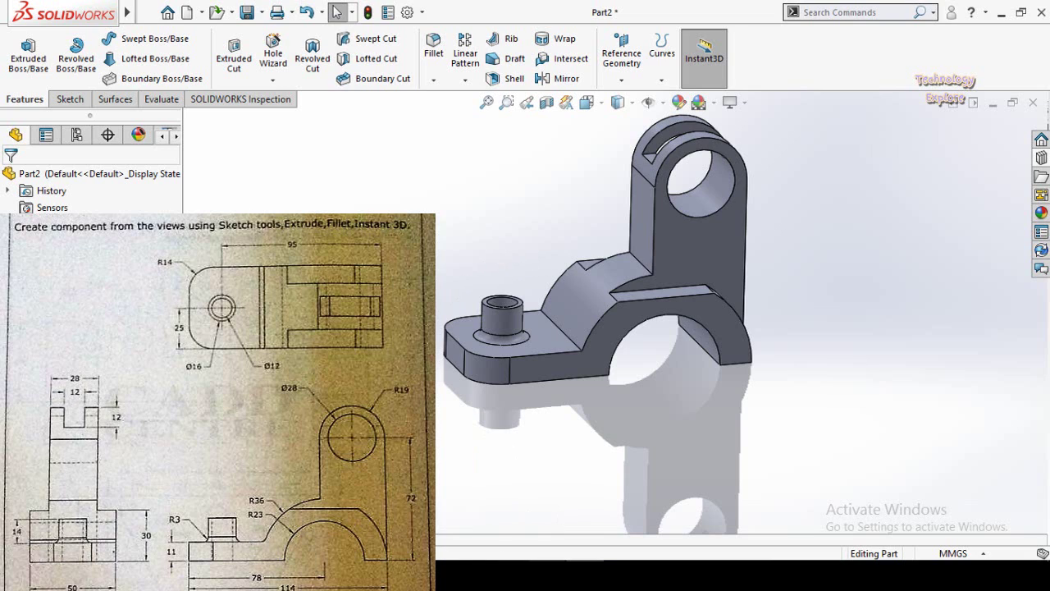
scroll(476, 466, up, 2)
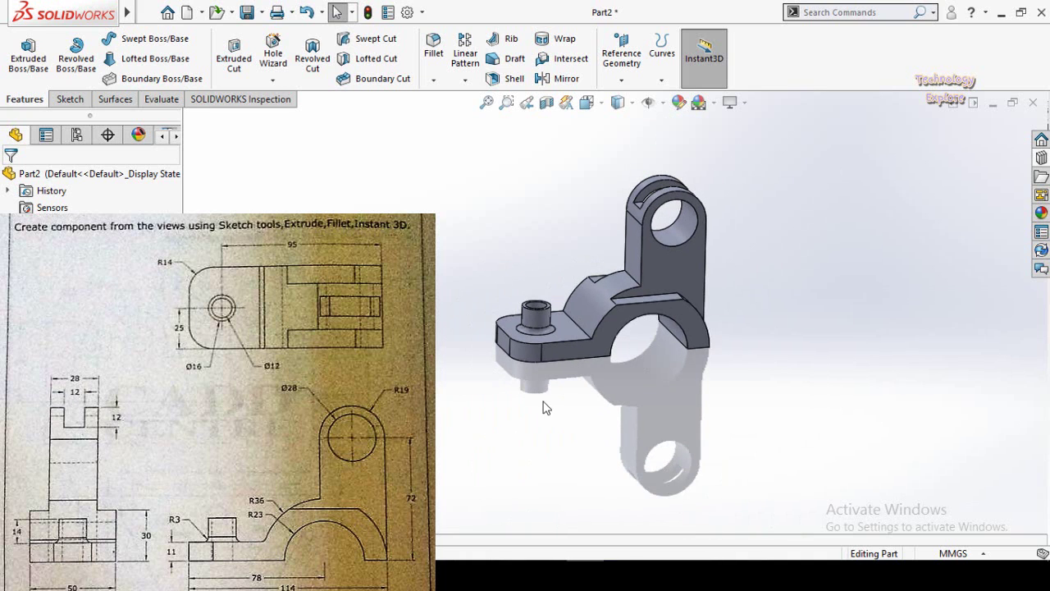